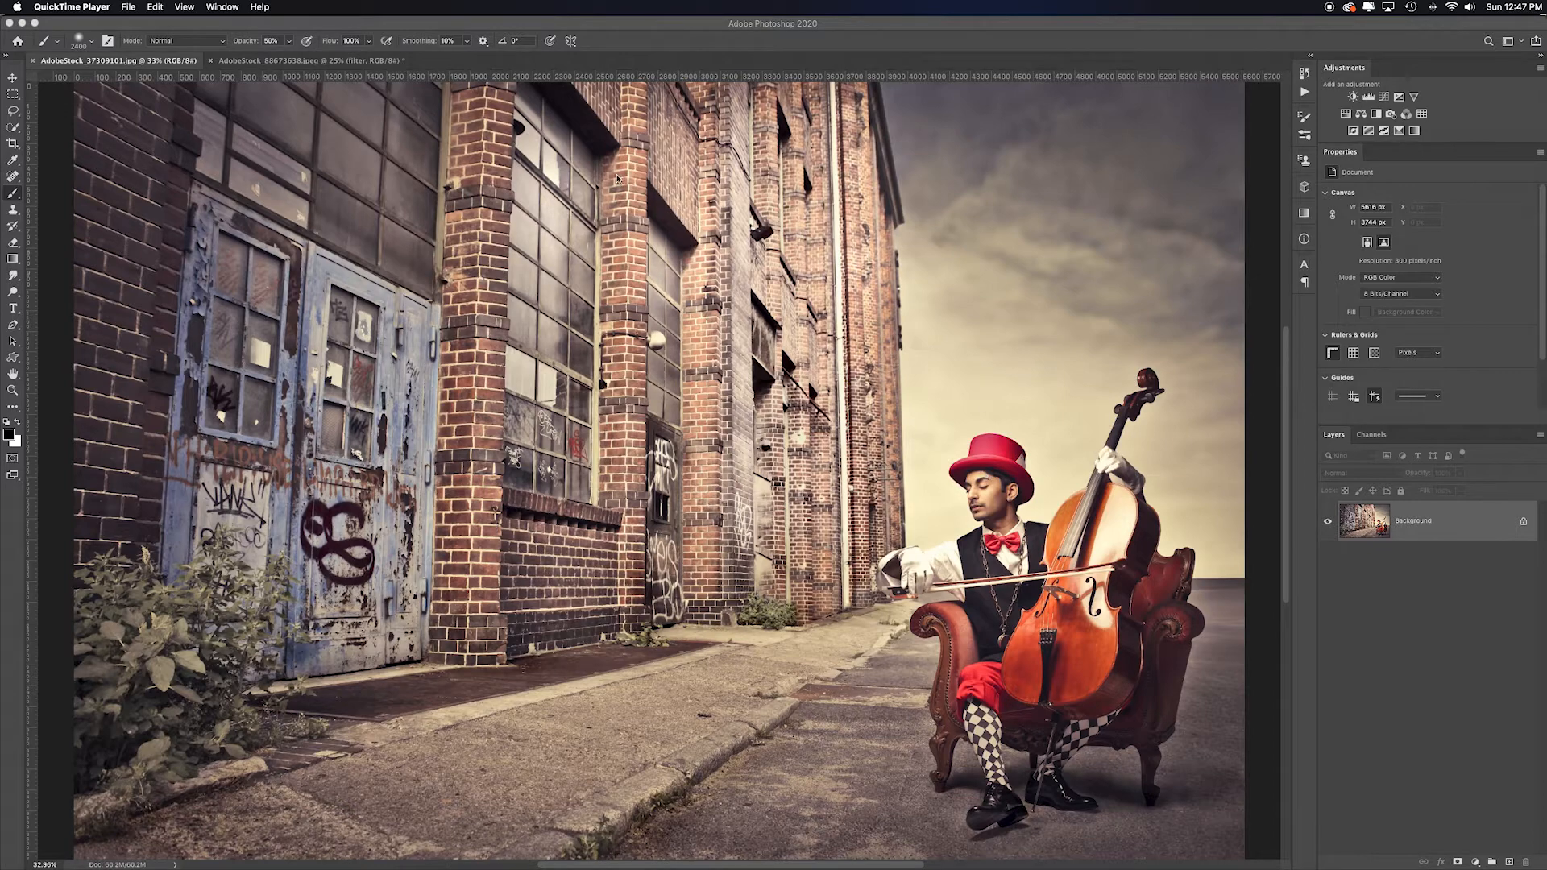
- Open the Calculations dialog for the cellist photo and move it beside the image
click(984, 476)
click(158, 6)
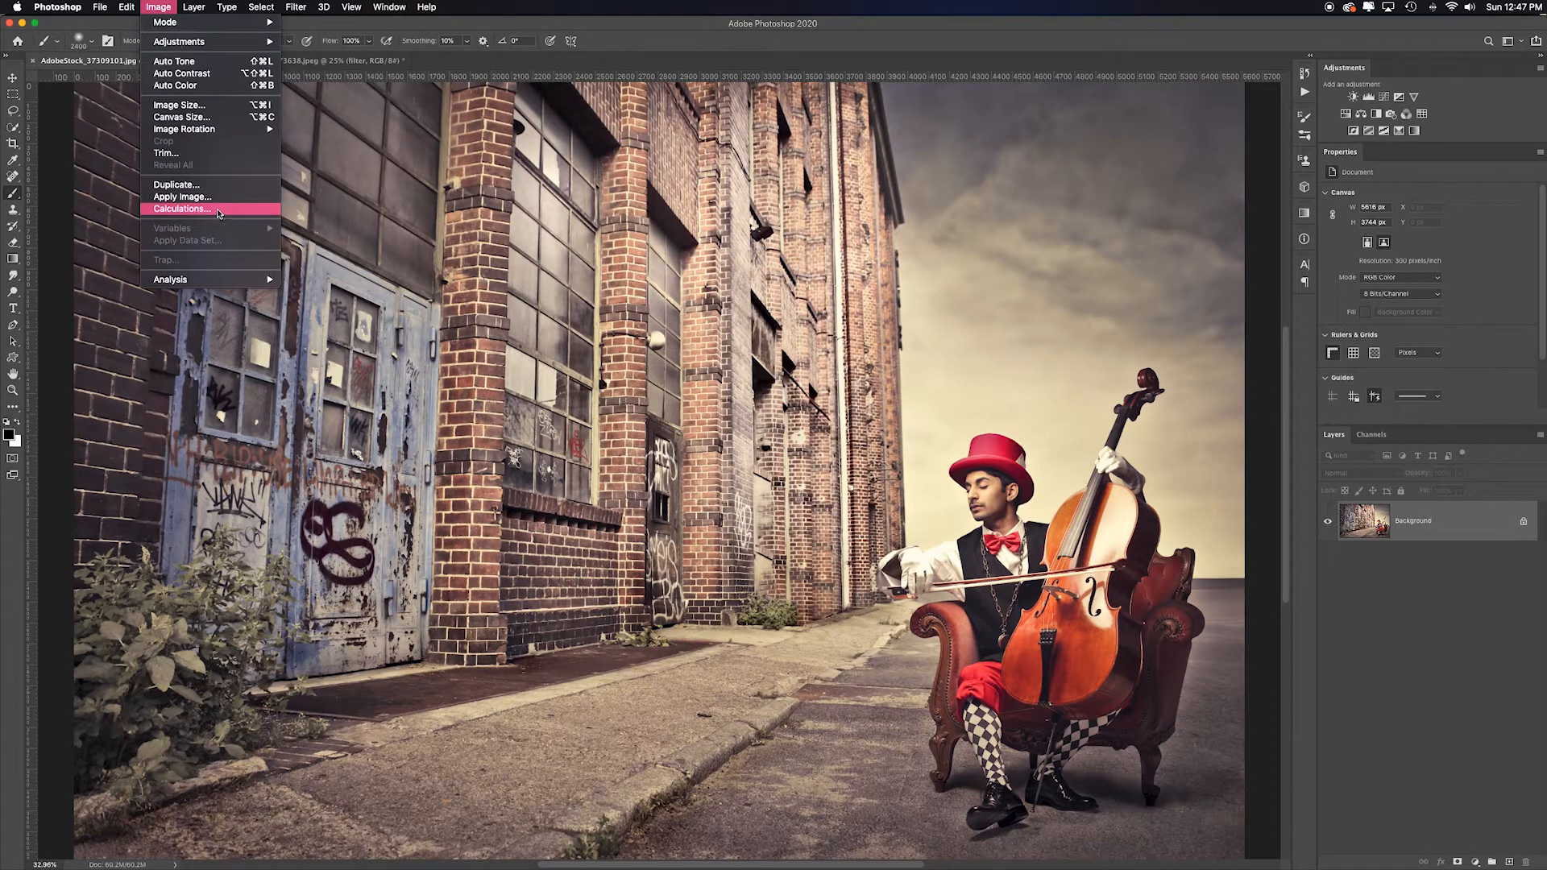
click(245, 214)
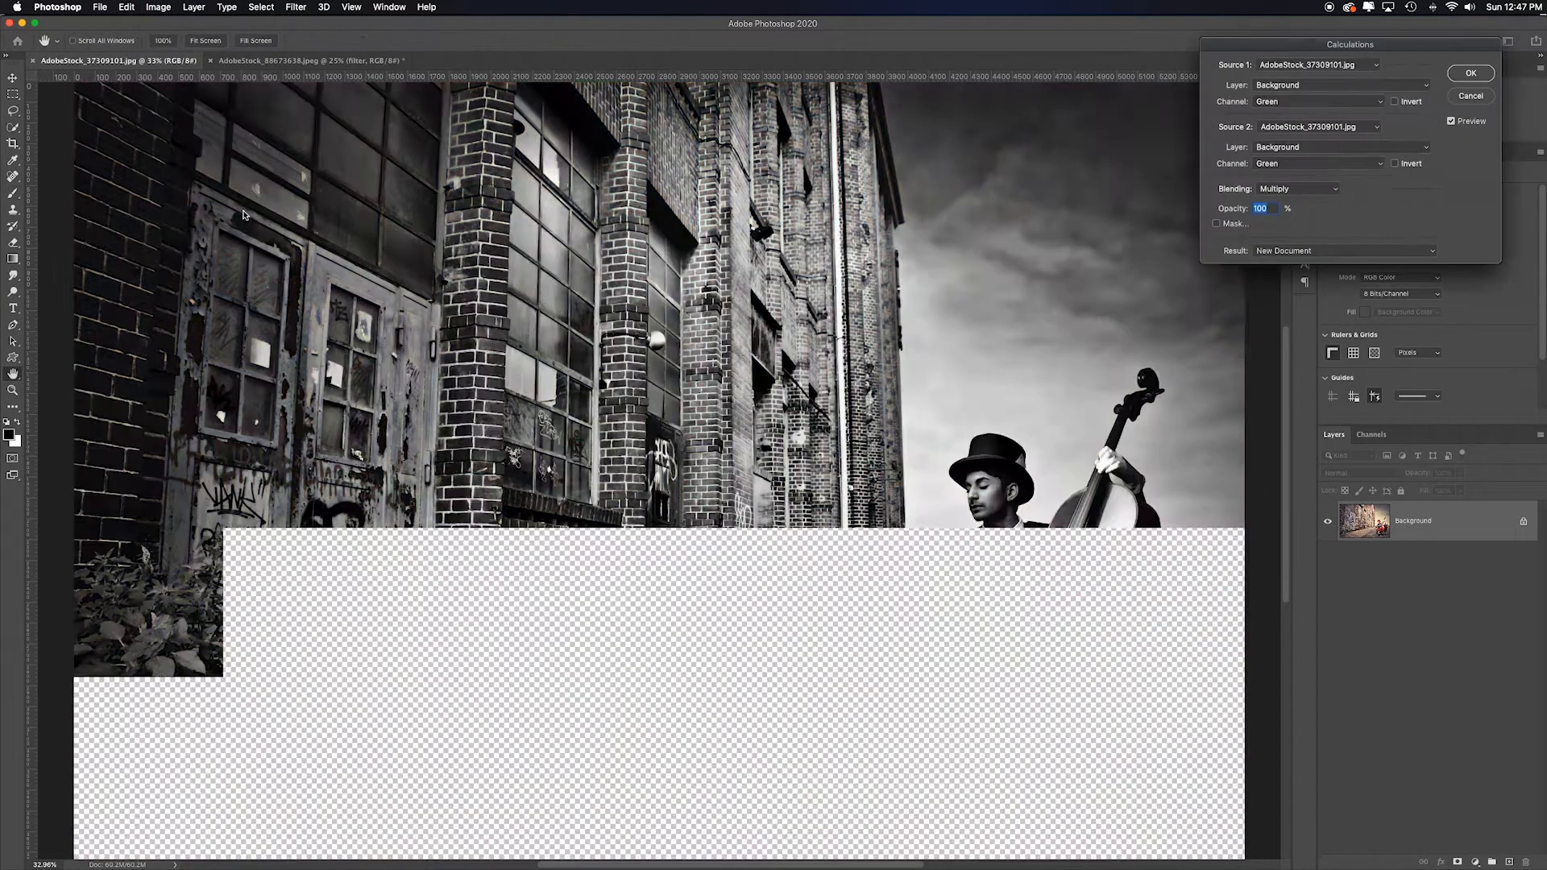
drag(1295, 45, 598, 198)
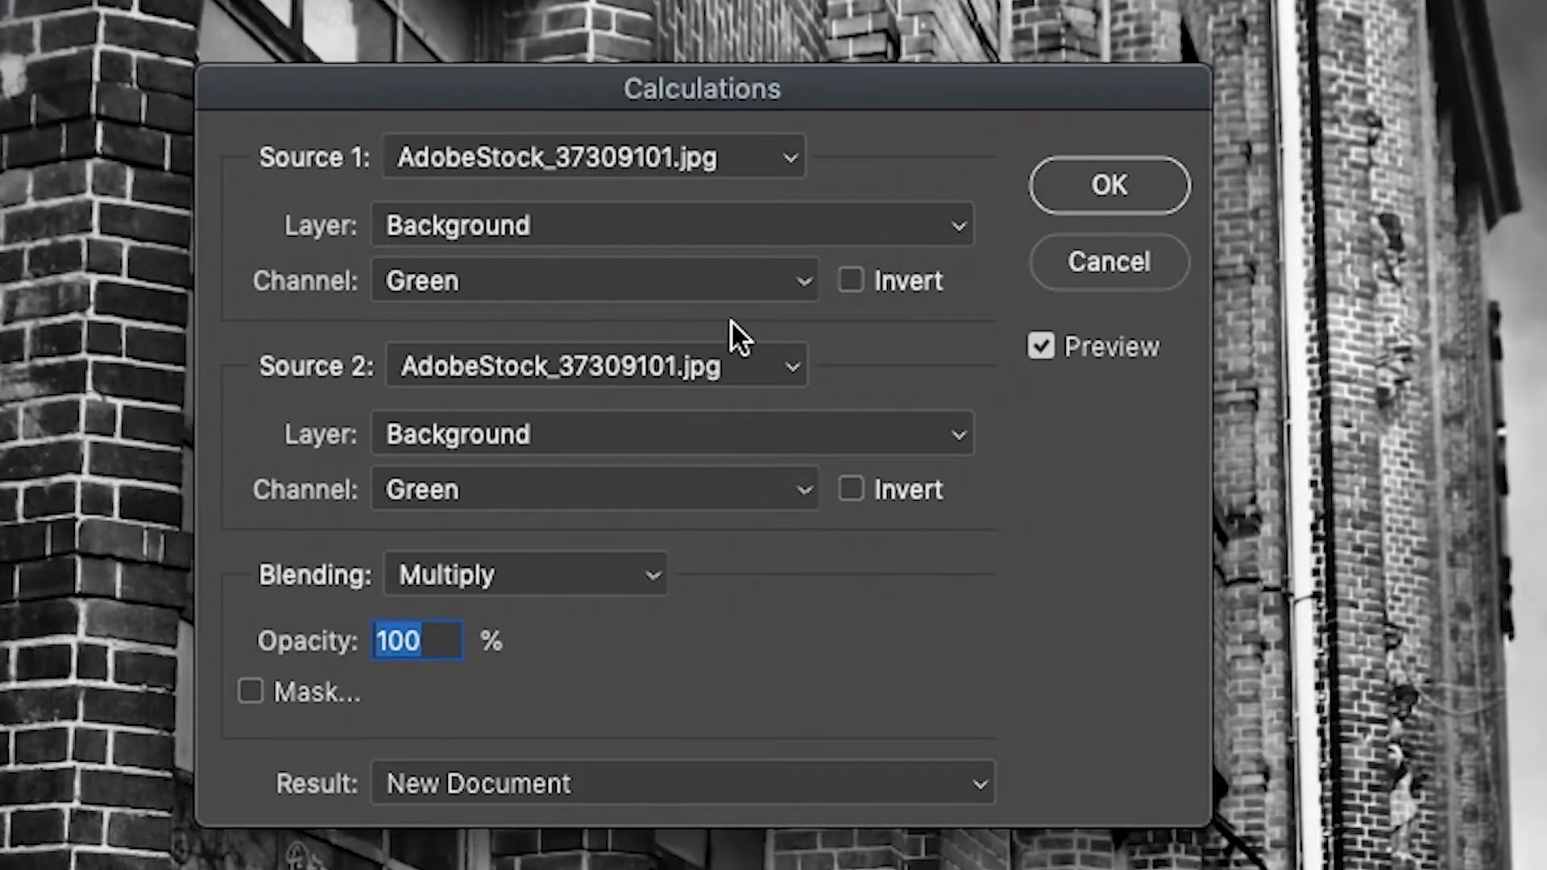
- Review the Result, Layer and Channel options available in the Calculations dialog
click(967, 785)
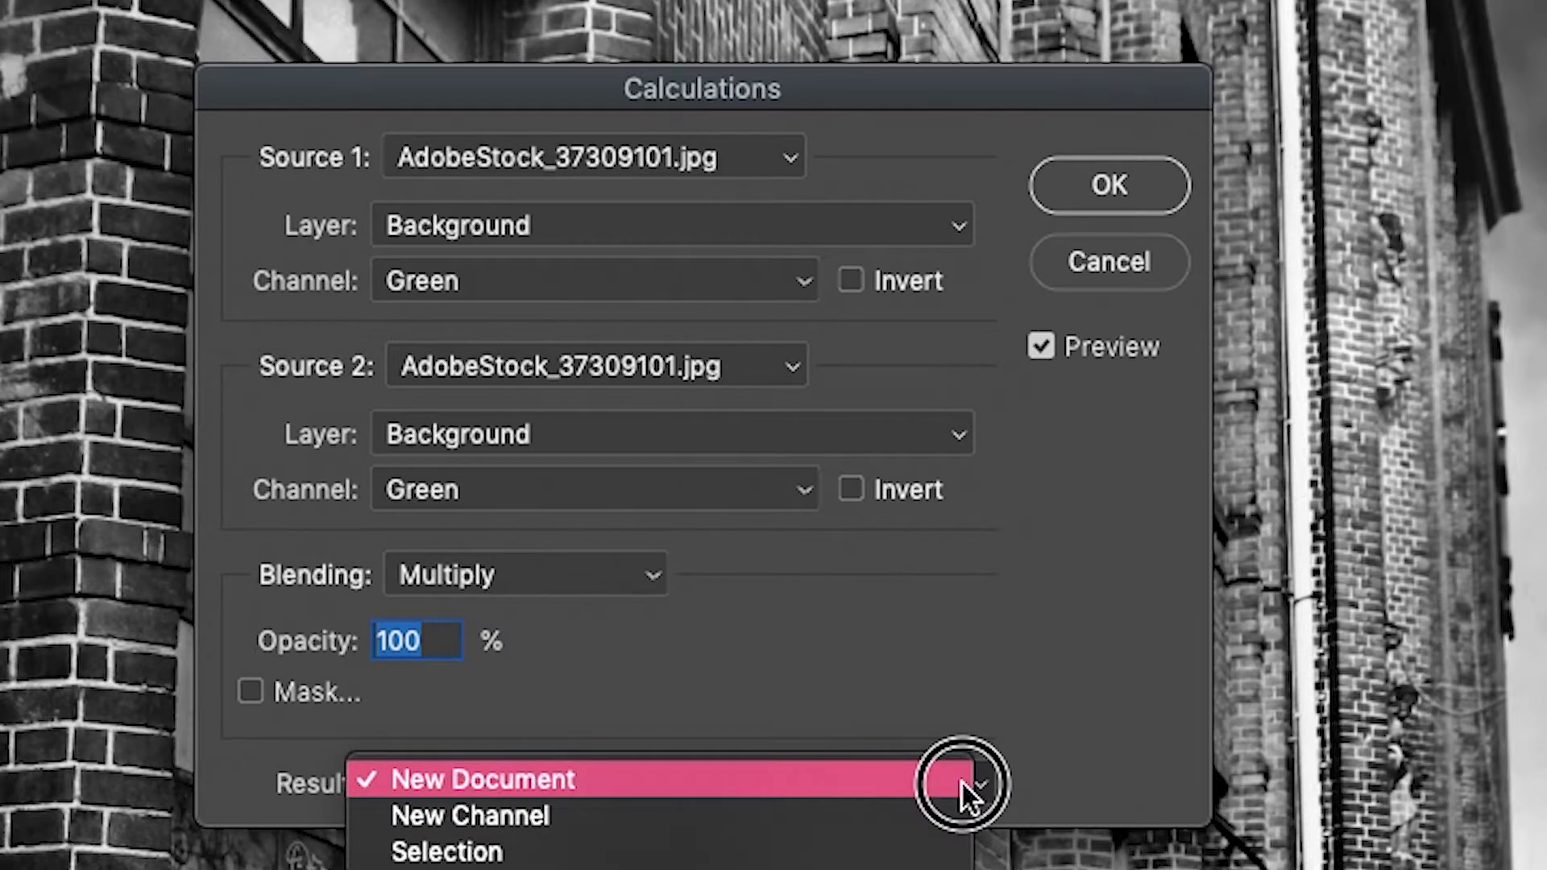
click(917, 785)
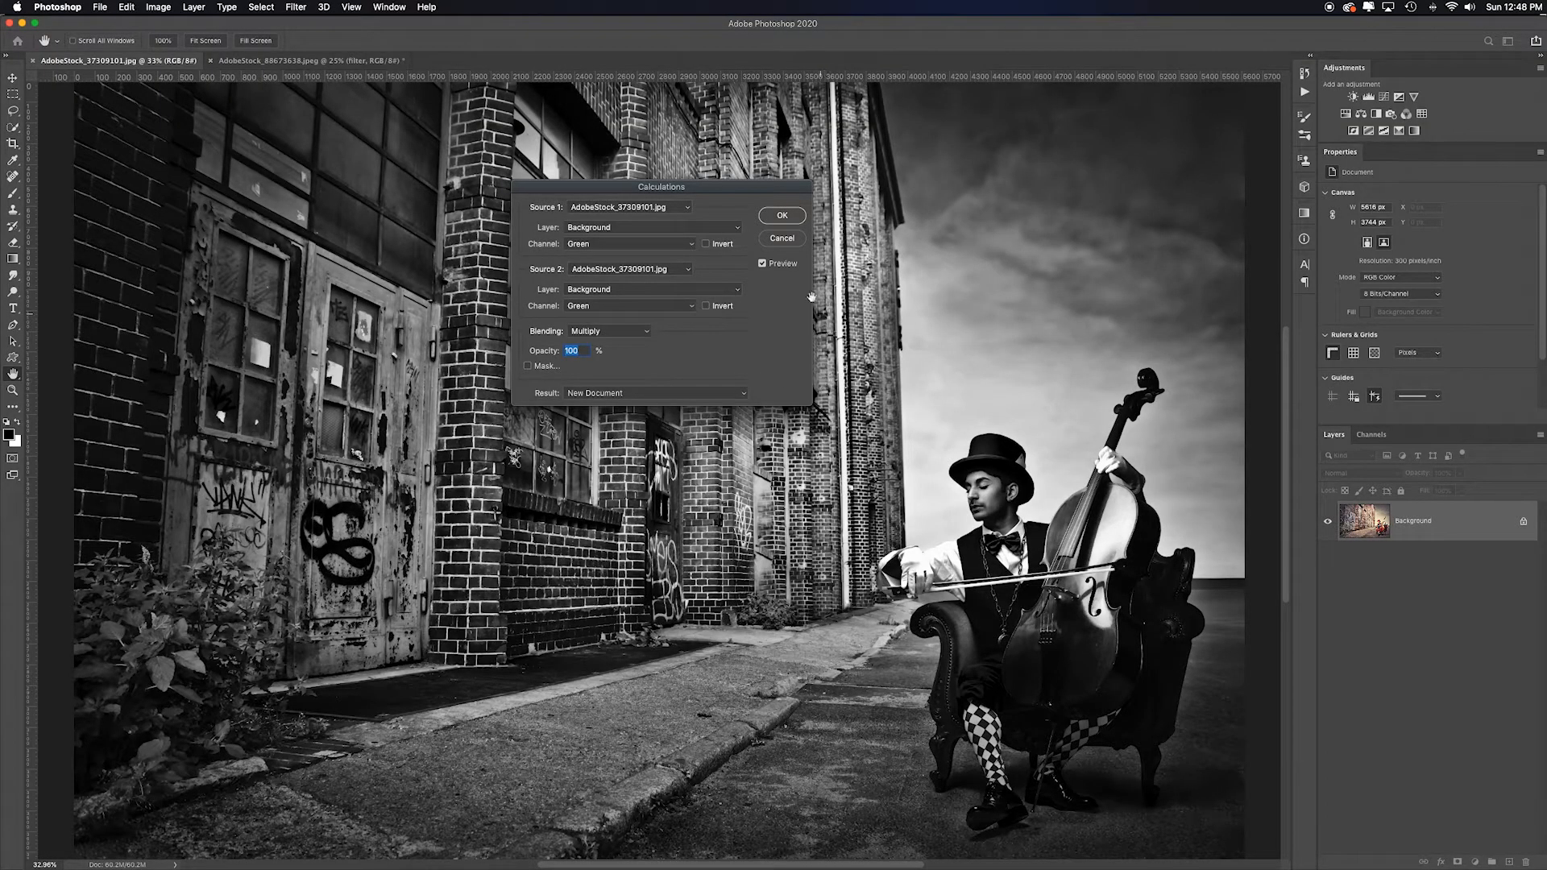
click(712, 229)
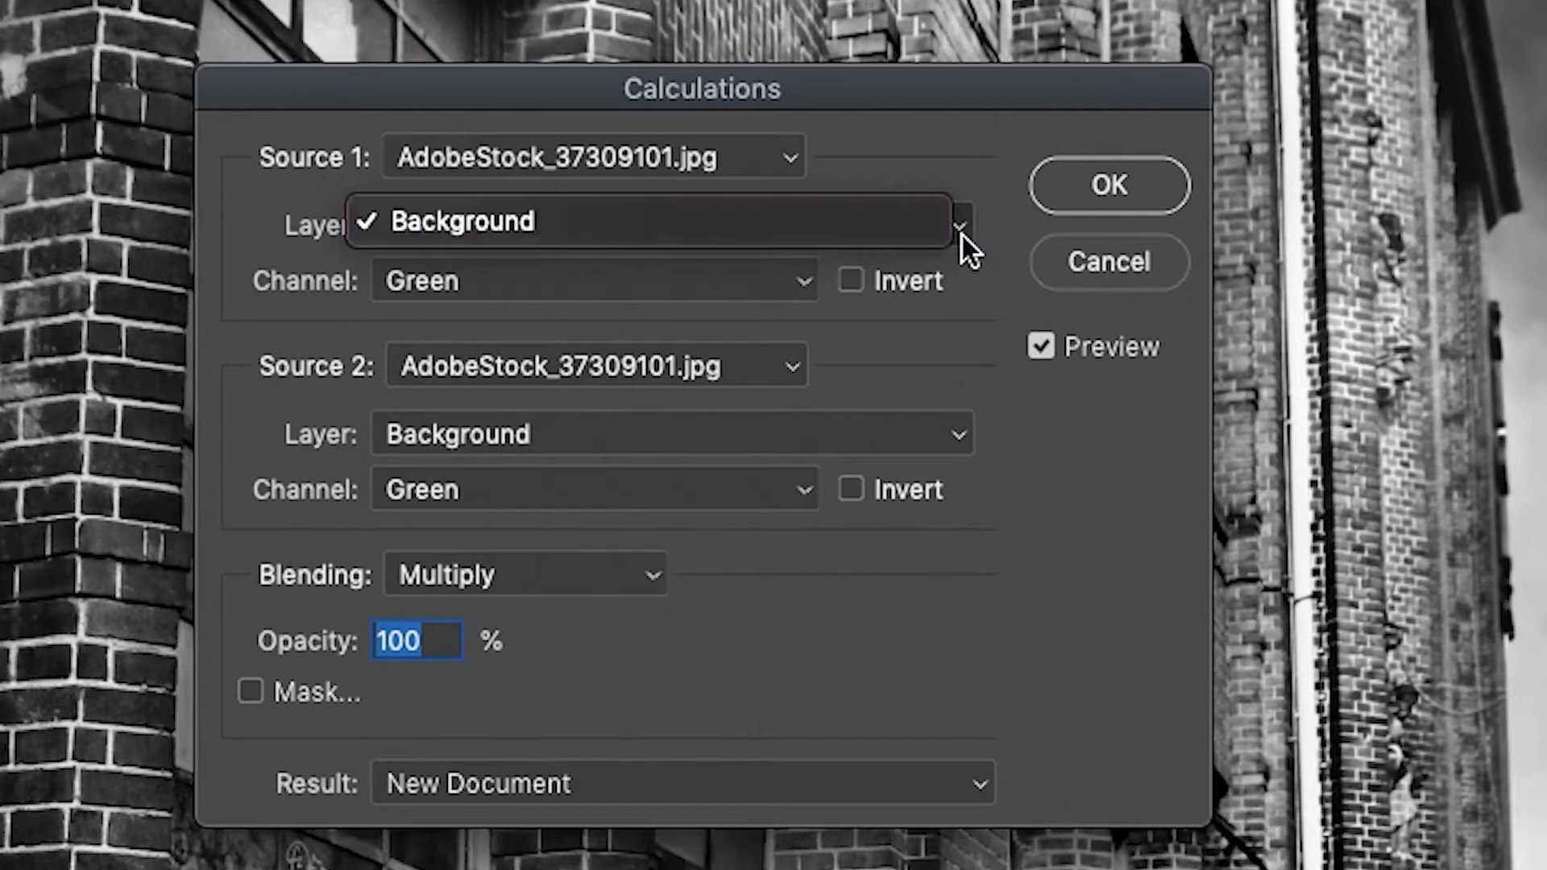
click(966, 300)
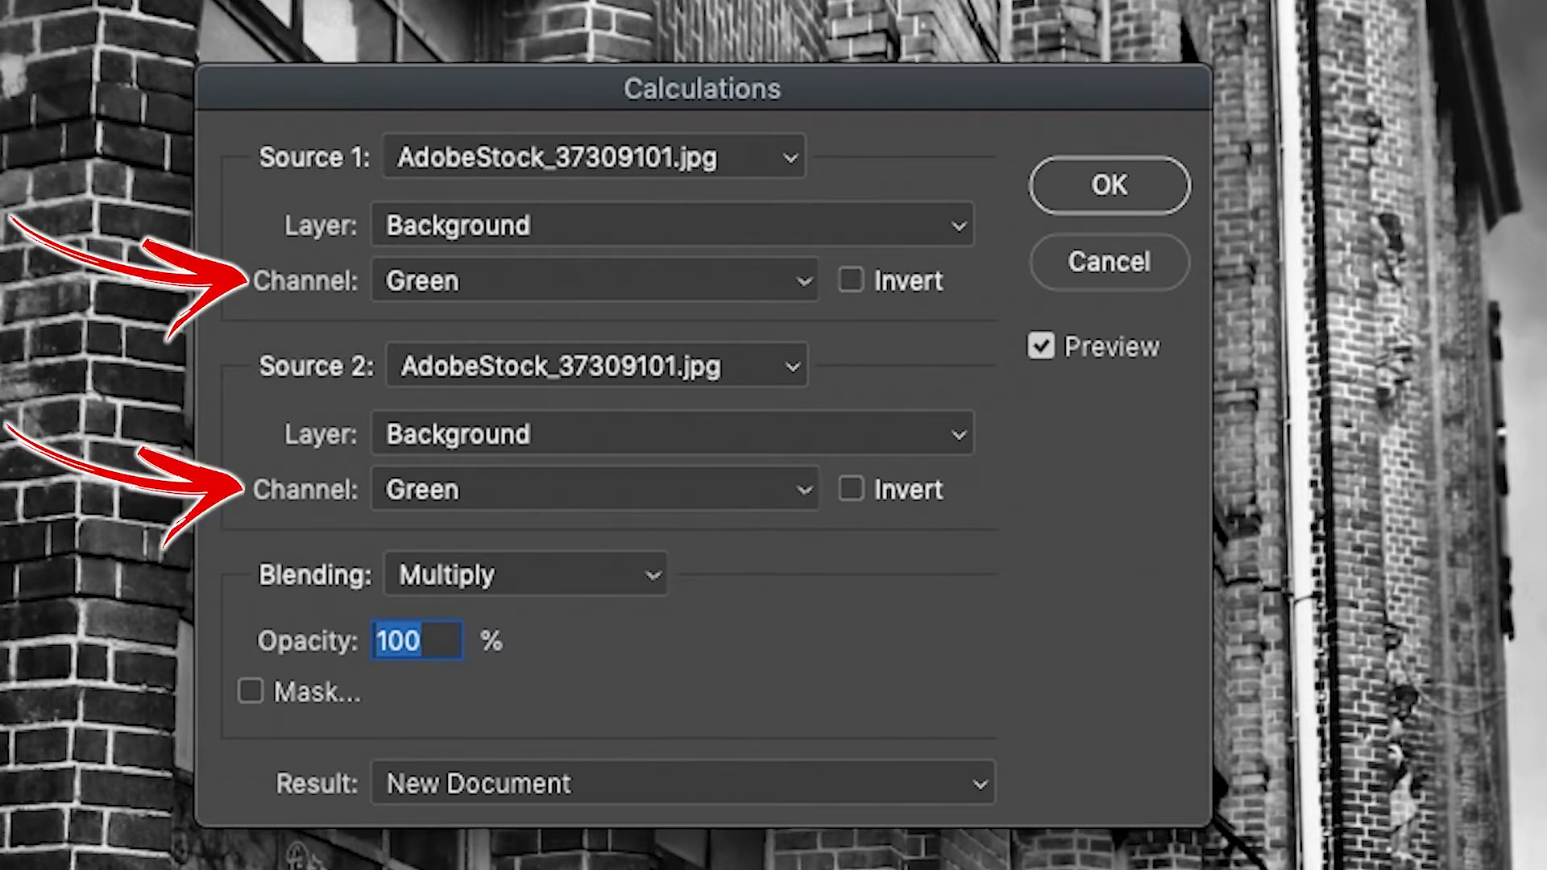
click(806, 281)
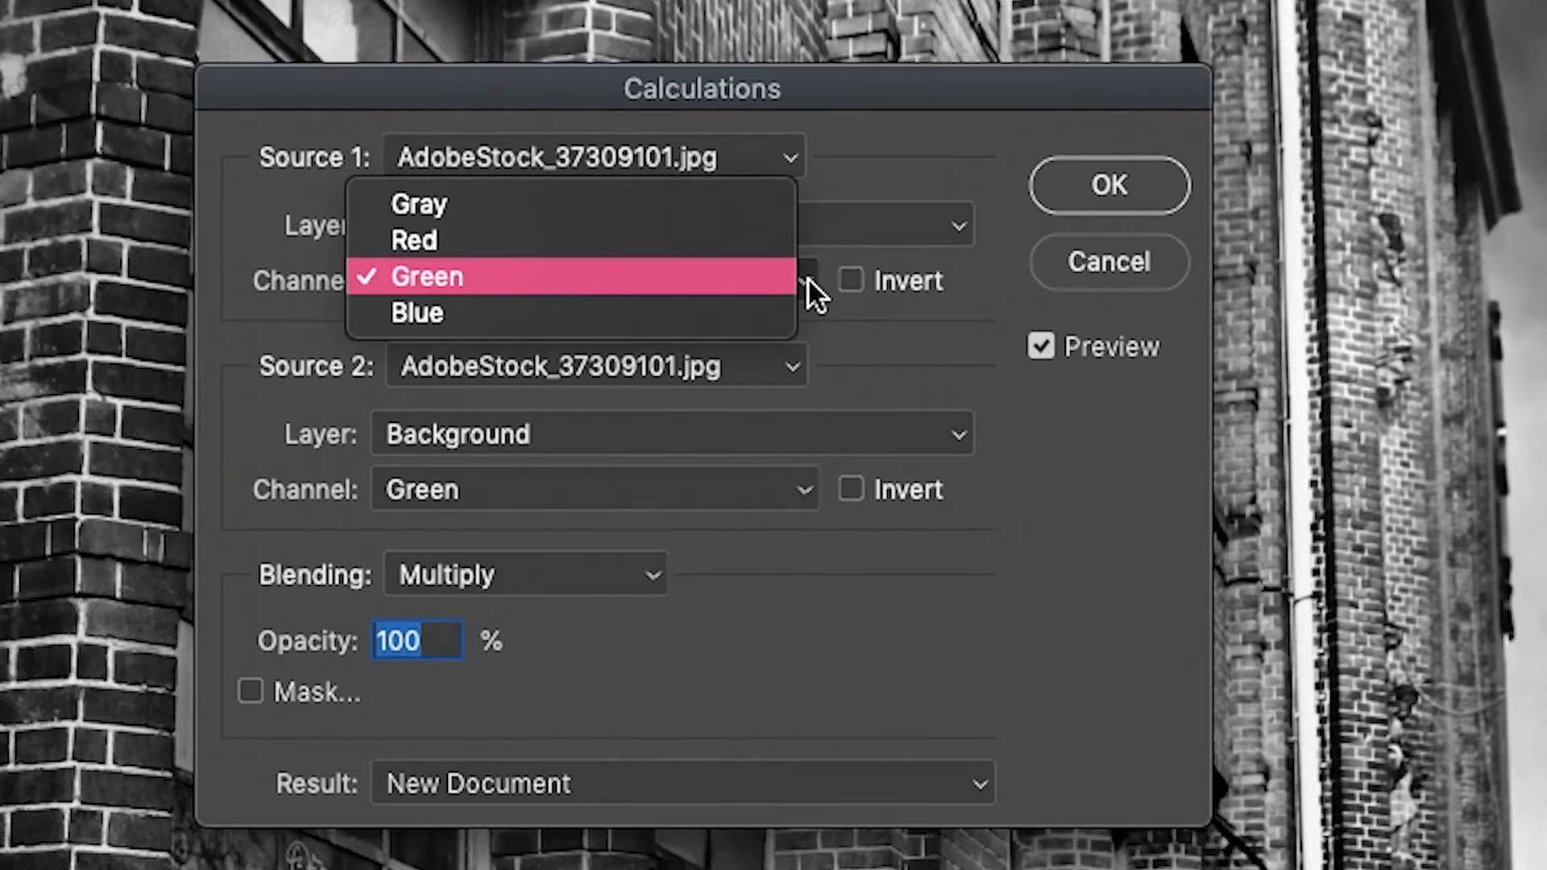
click(809, 281)
click(805, 490)
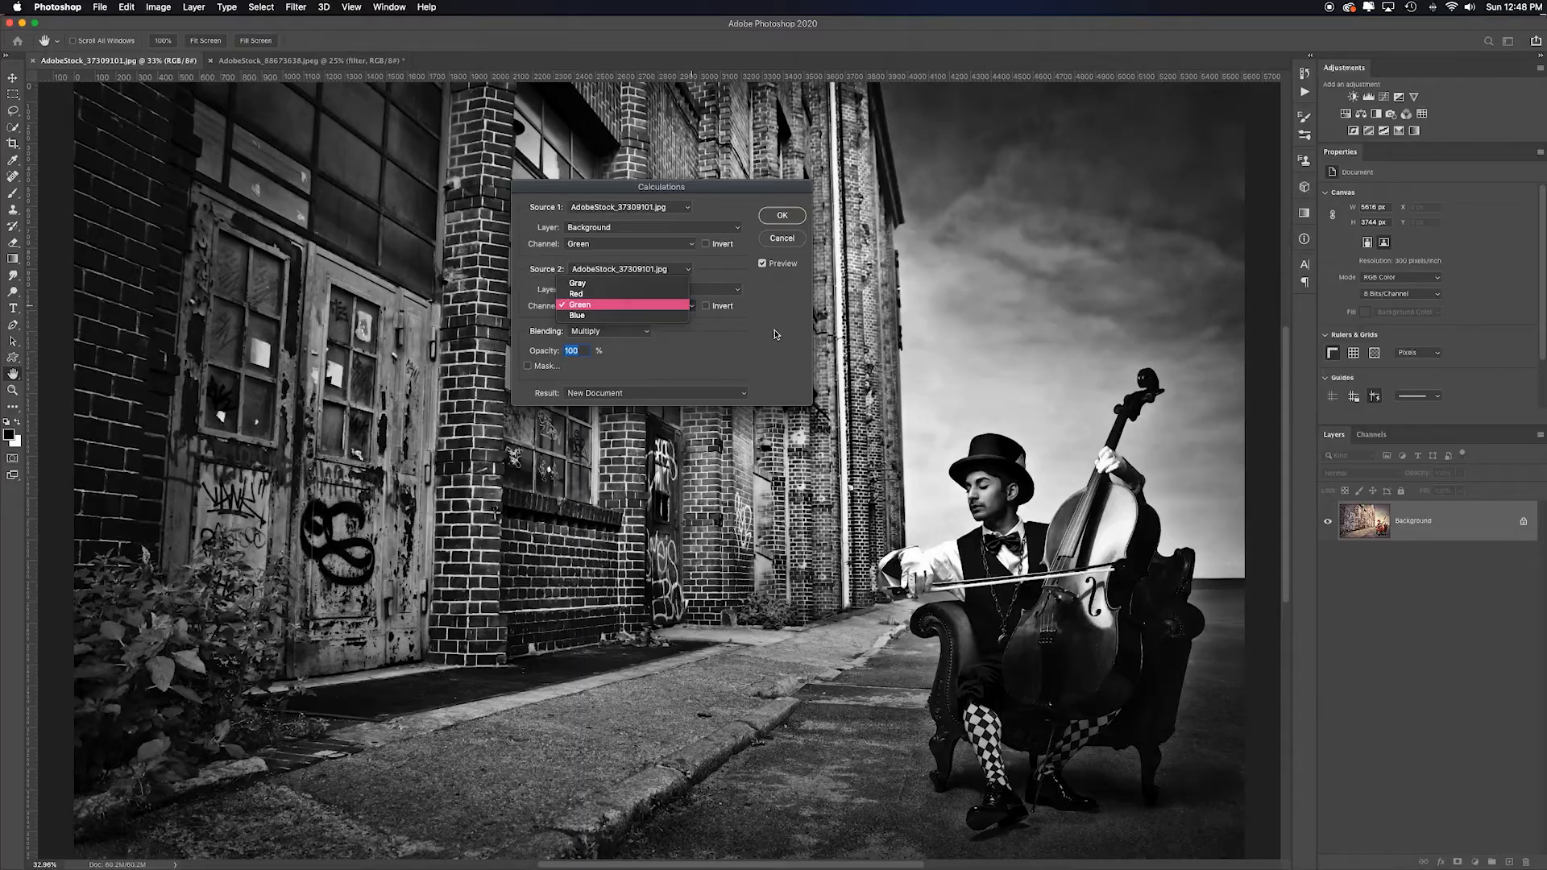
click(808, 495)
- Set the channel of both Source 1 and Source 2 to Red
click(802, 282)
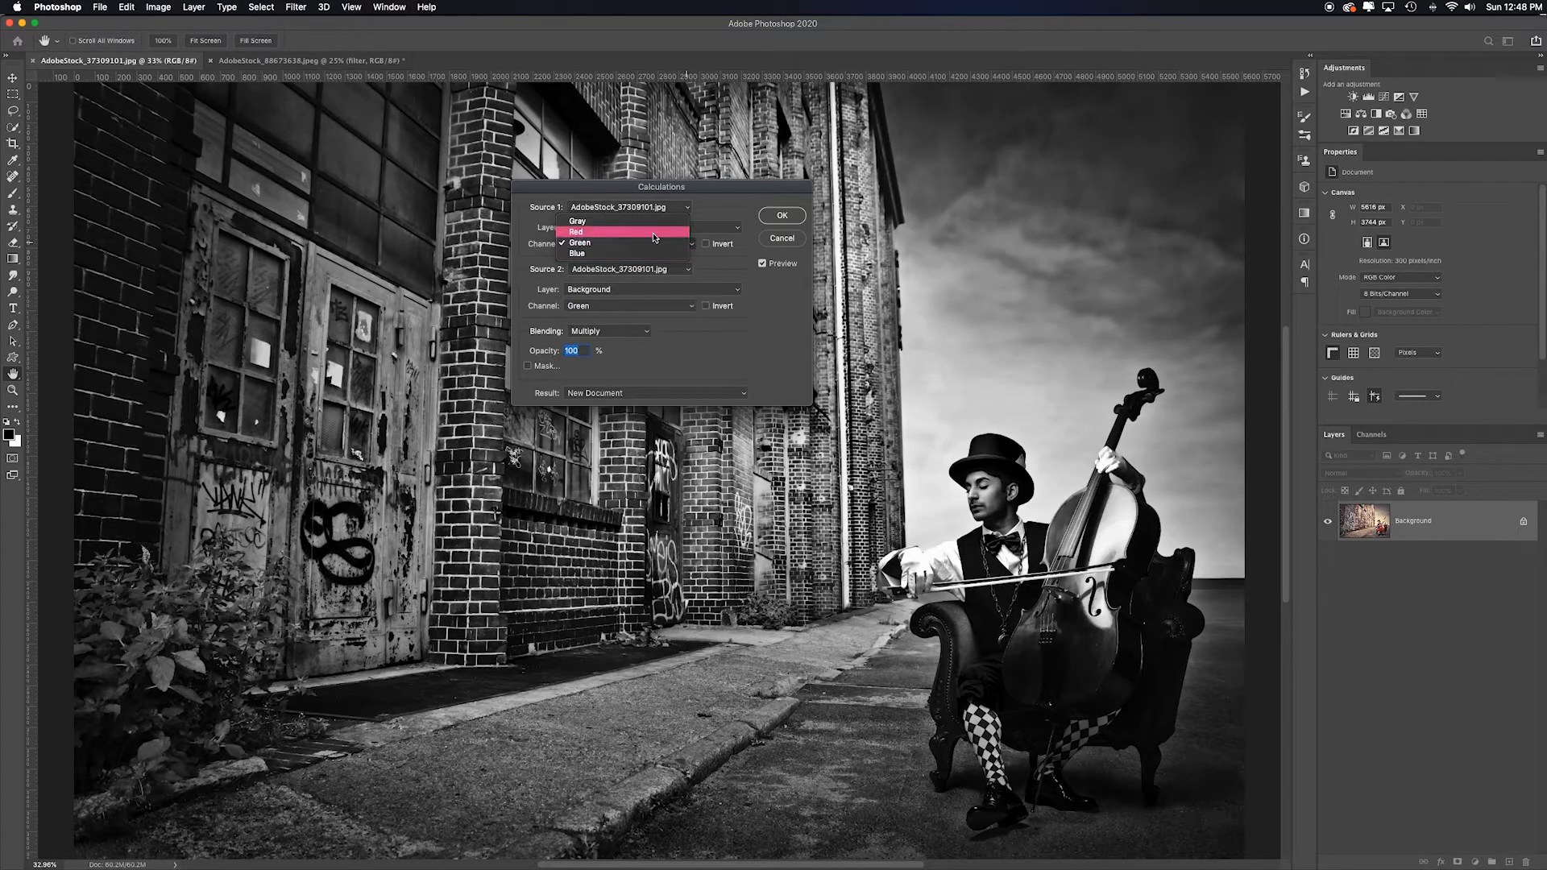
click(658, 232)
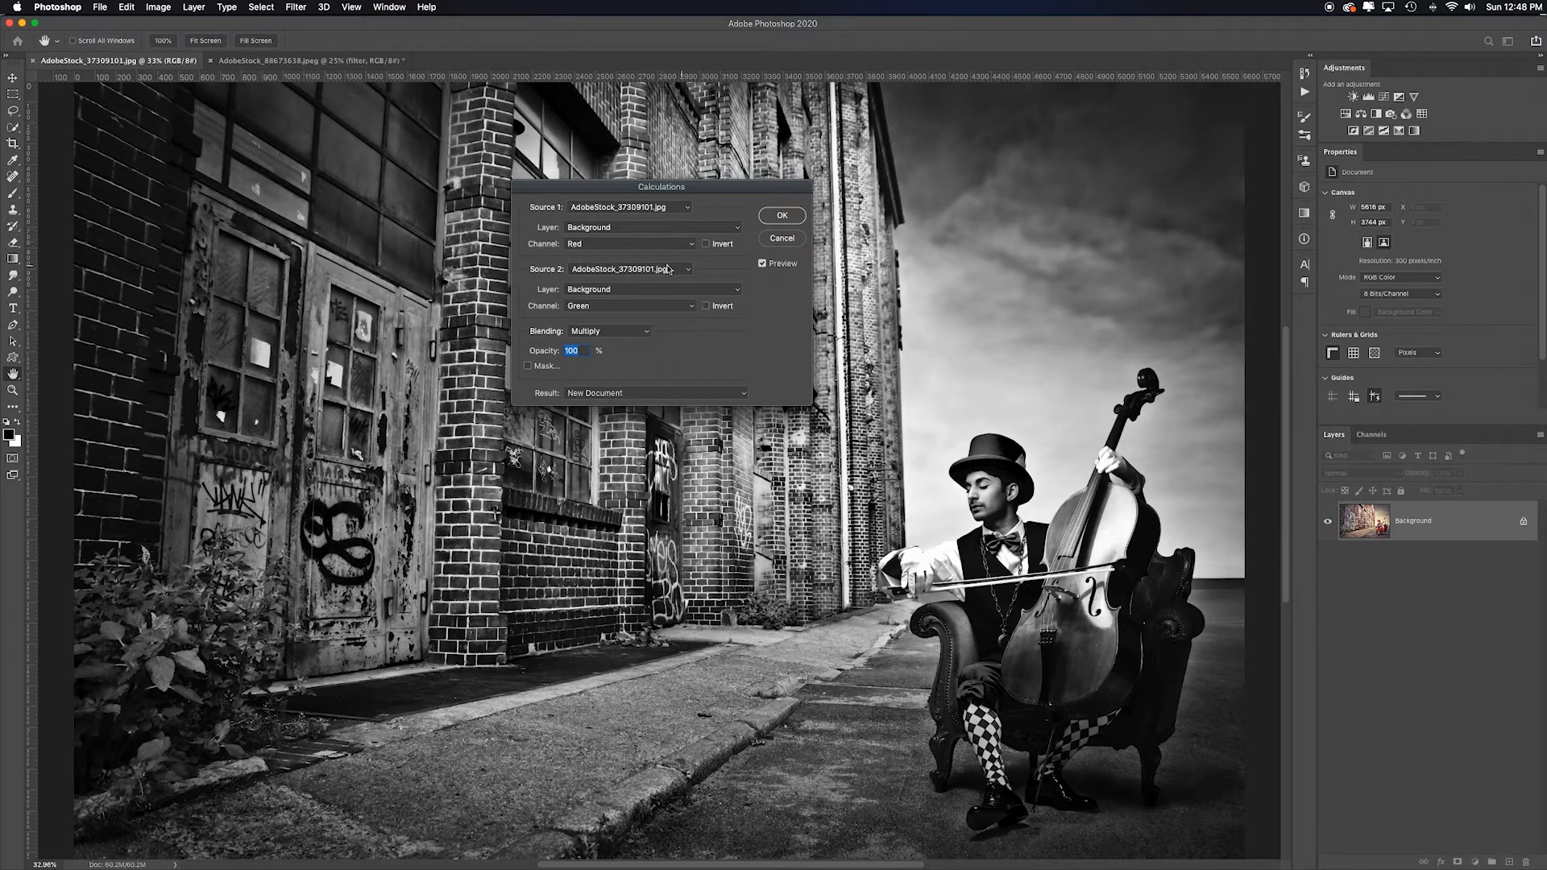
click(690, 307)
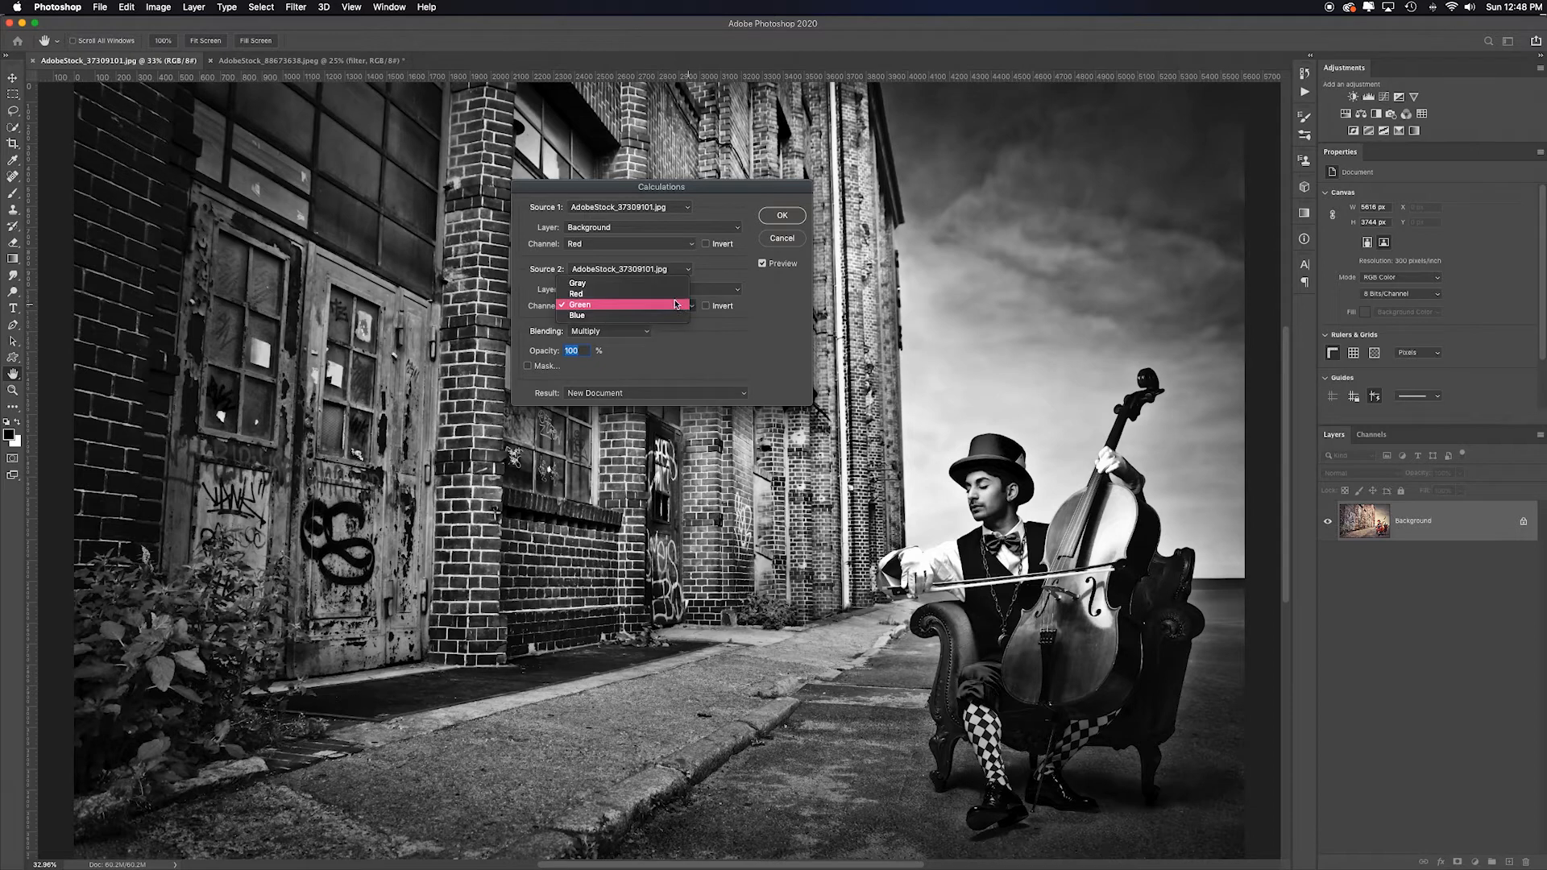
click(677, 294)
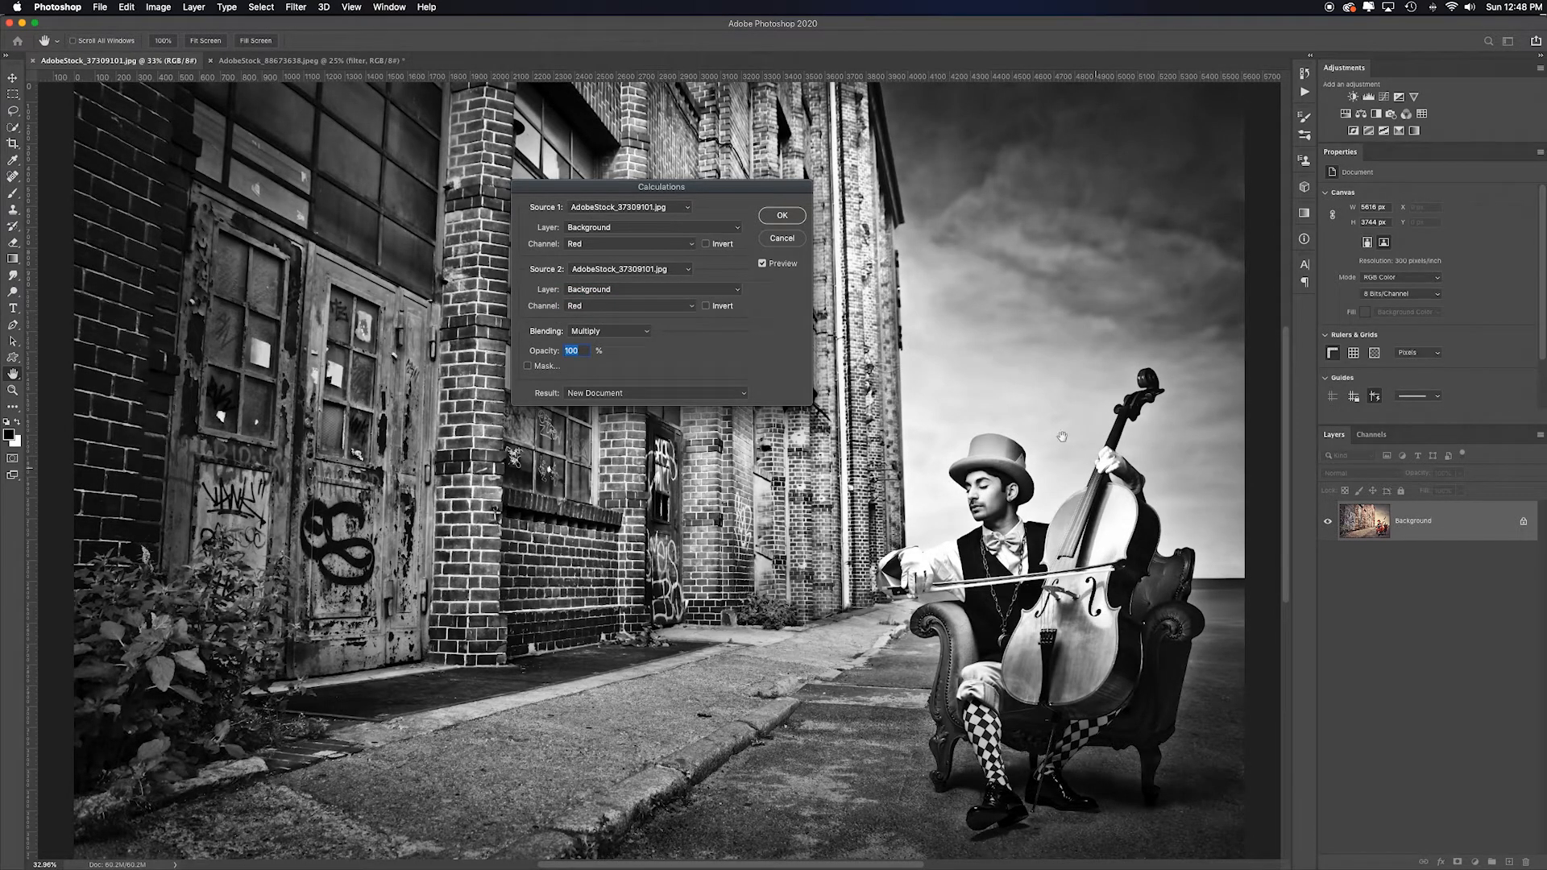
- Set the channel of both Source 1 and Source 2 to Blue
click(681, 244)
click(669, 266)
click(692, 306)
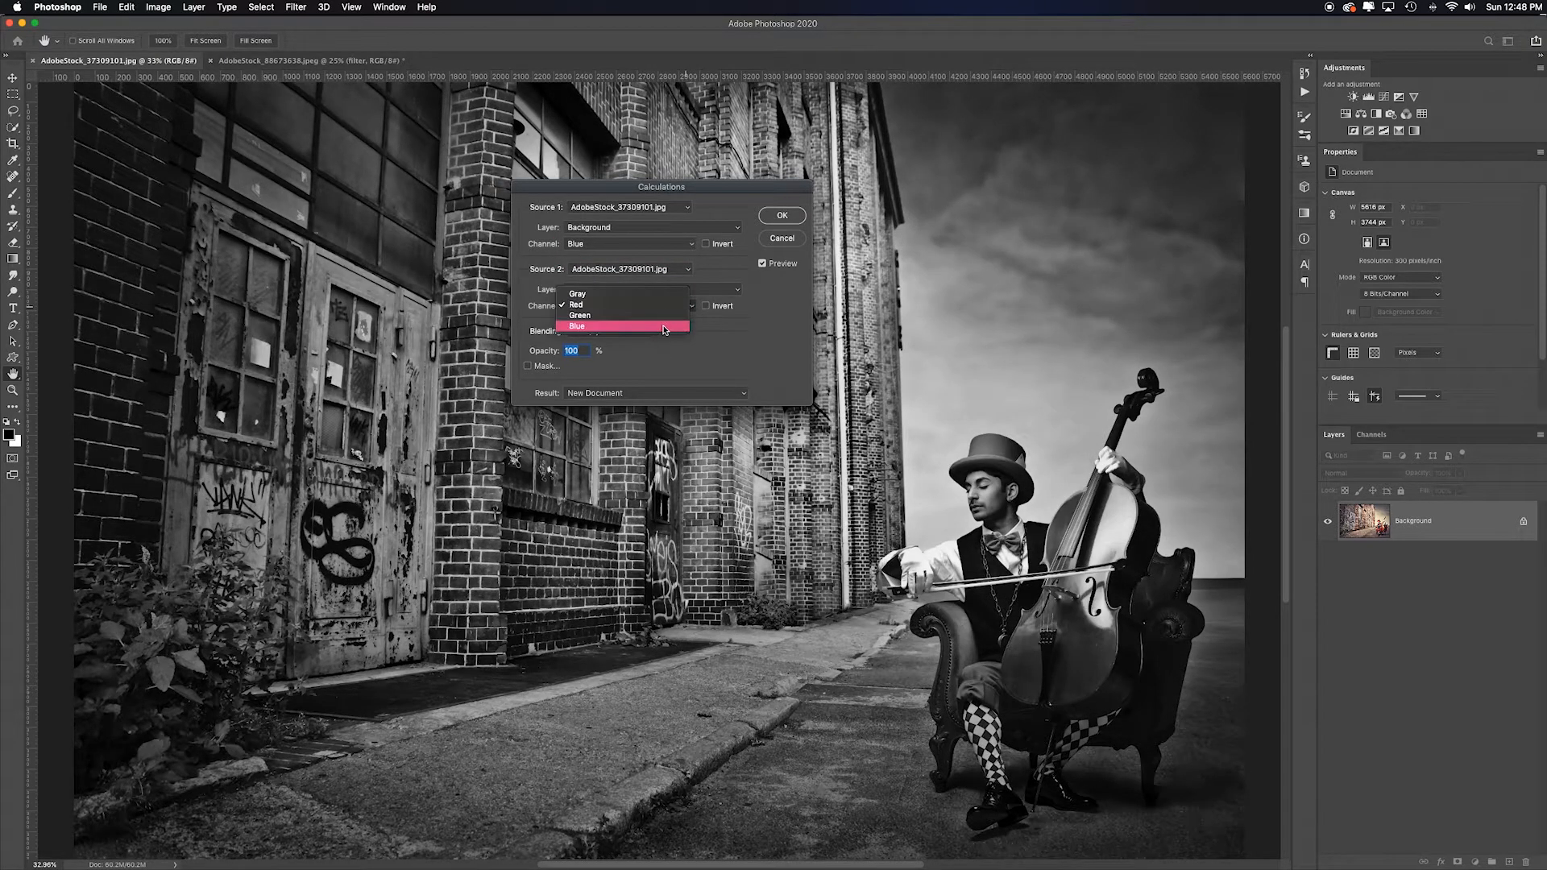
click(661, 326)
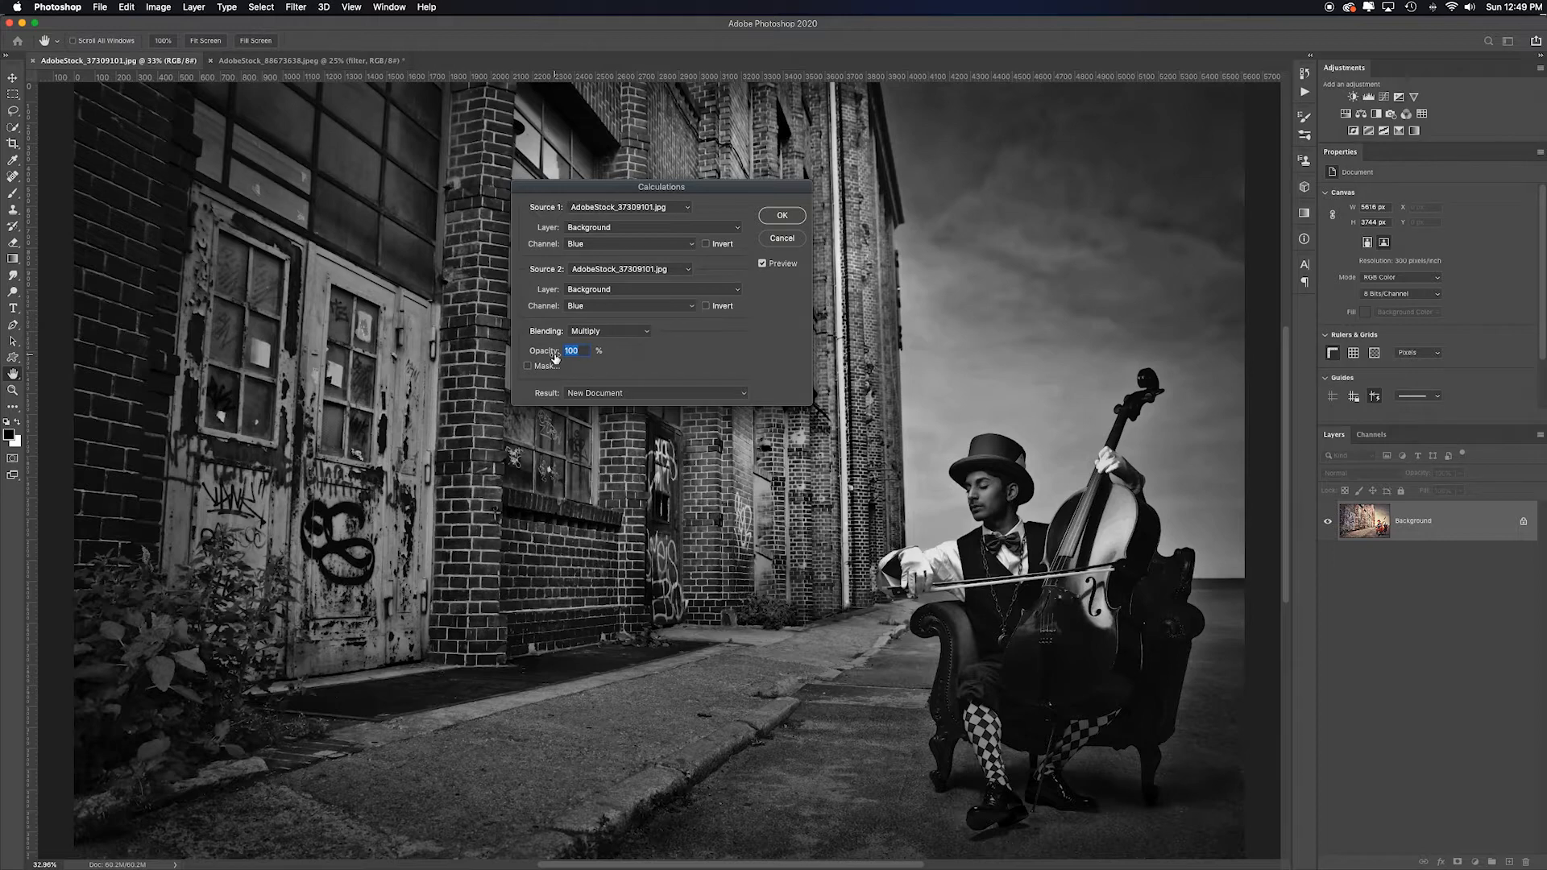
- Set the Source 1 channel to Green and the Source 2 channel to Red
click(684, 245)
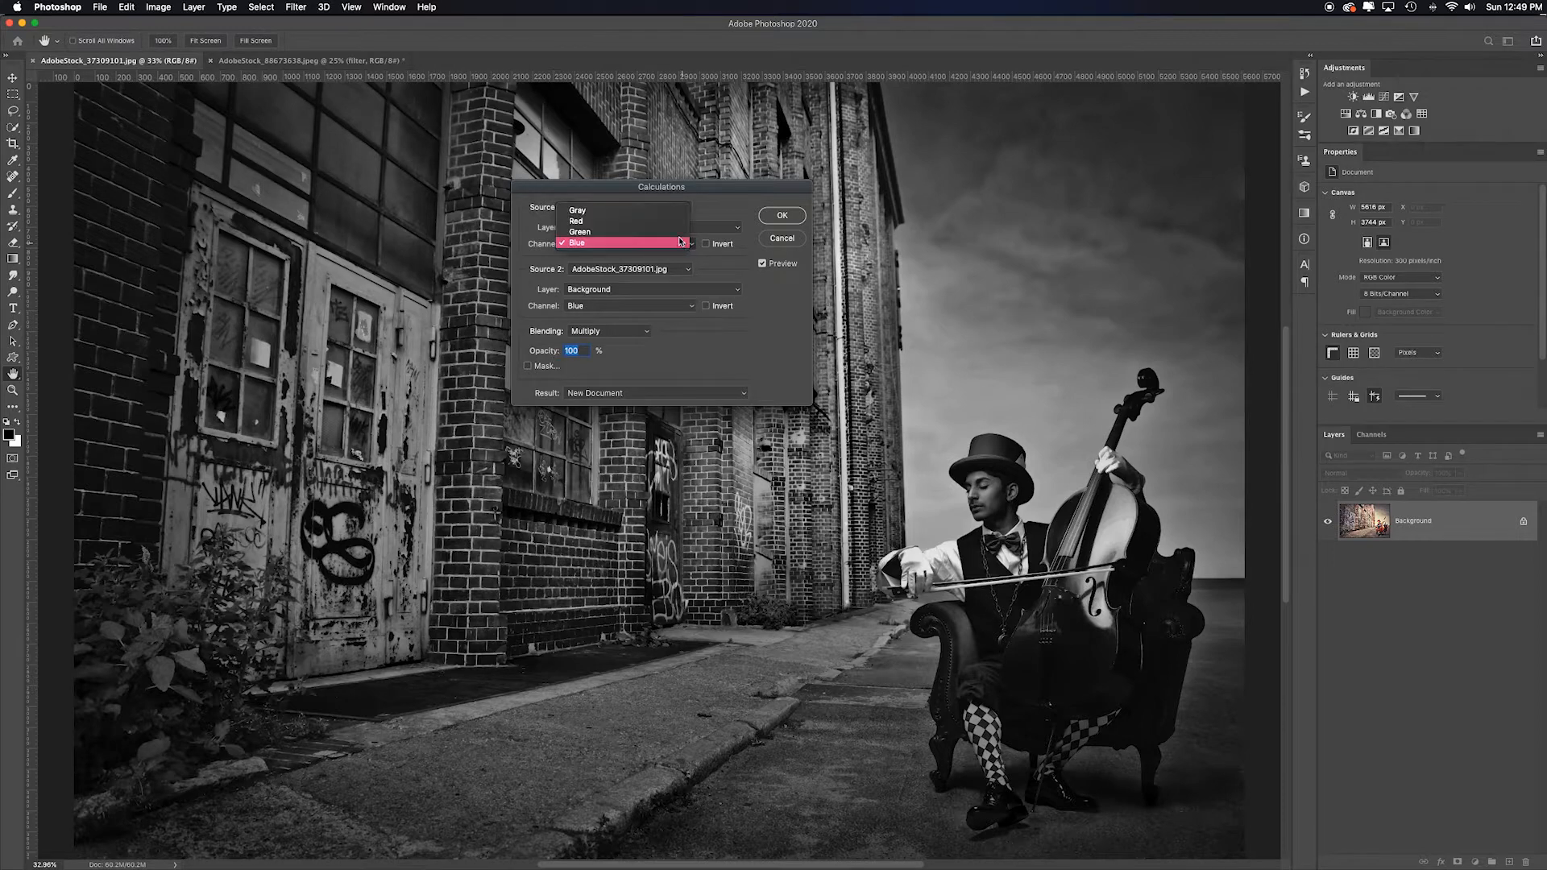
click(662, 232)
click(676, 306)
click(649, 286)
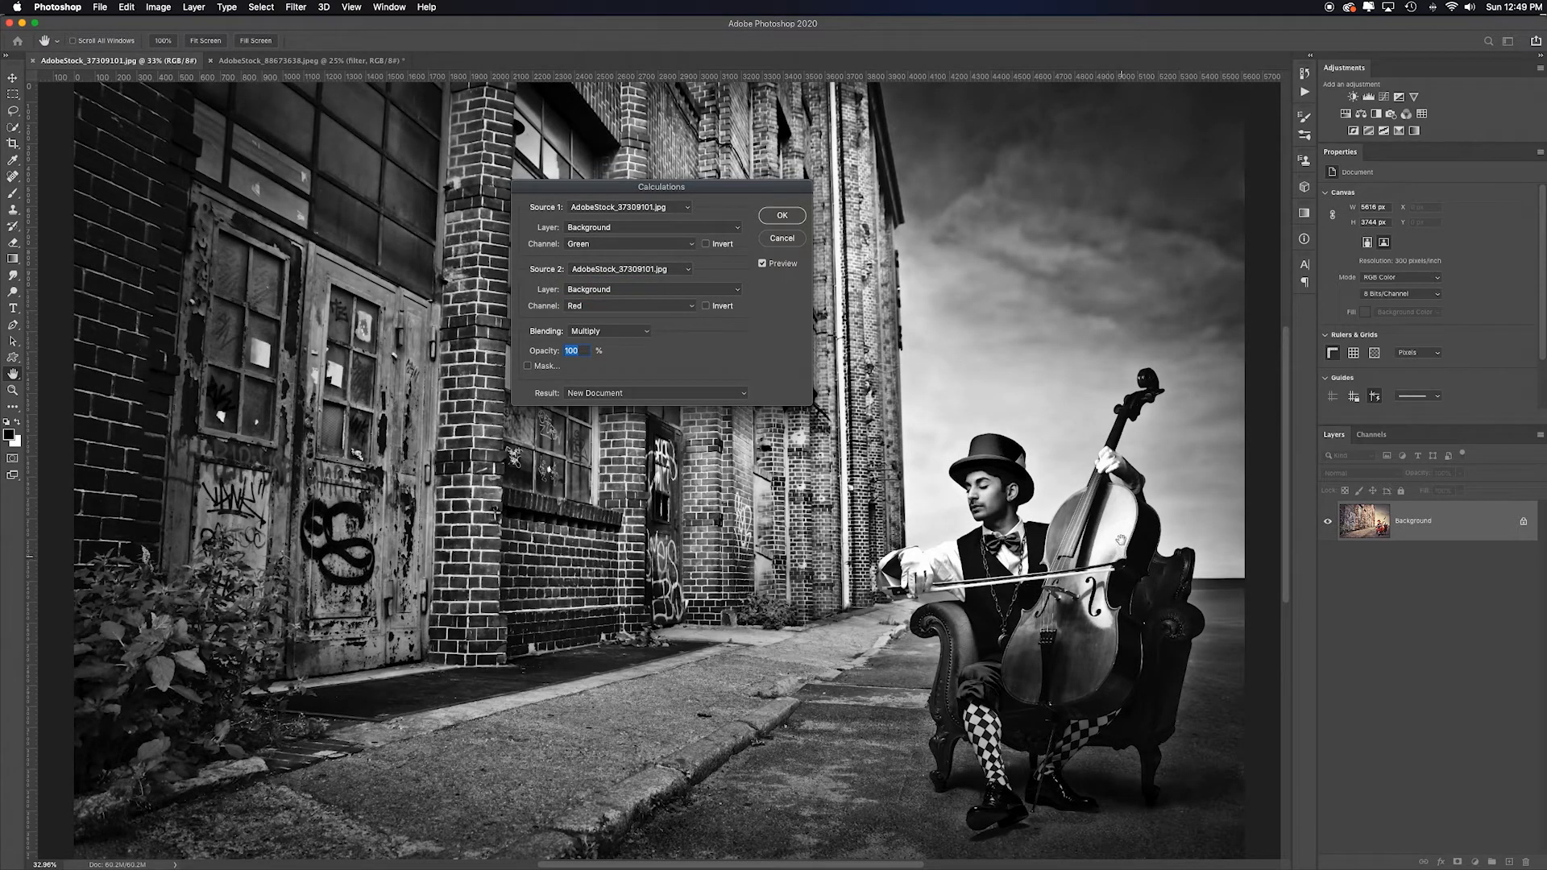
- Turn on Invert for both the Source 1 and Source 2 channels
click(706, 245)
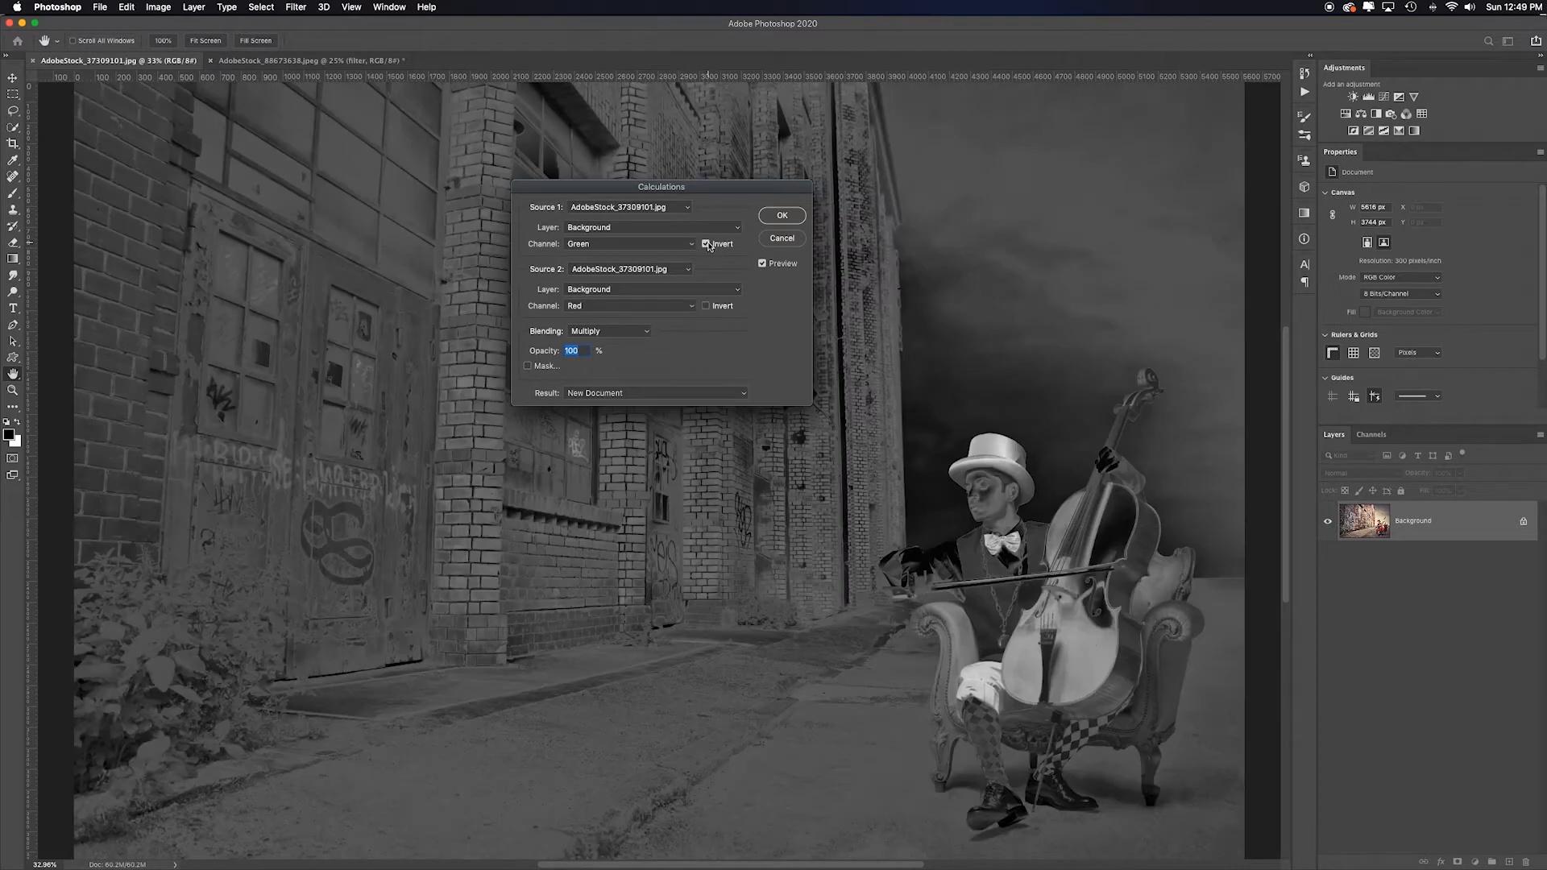
click(706, 245)
click(706, 306)
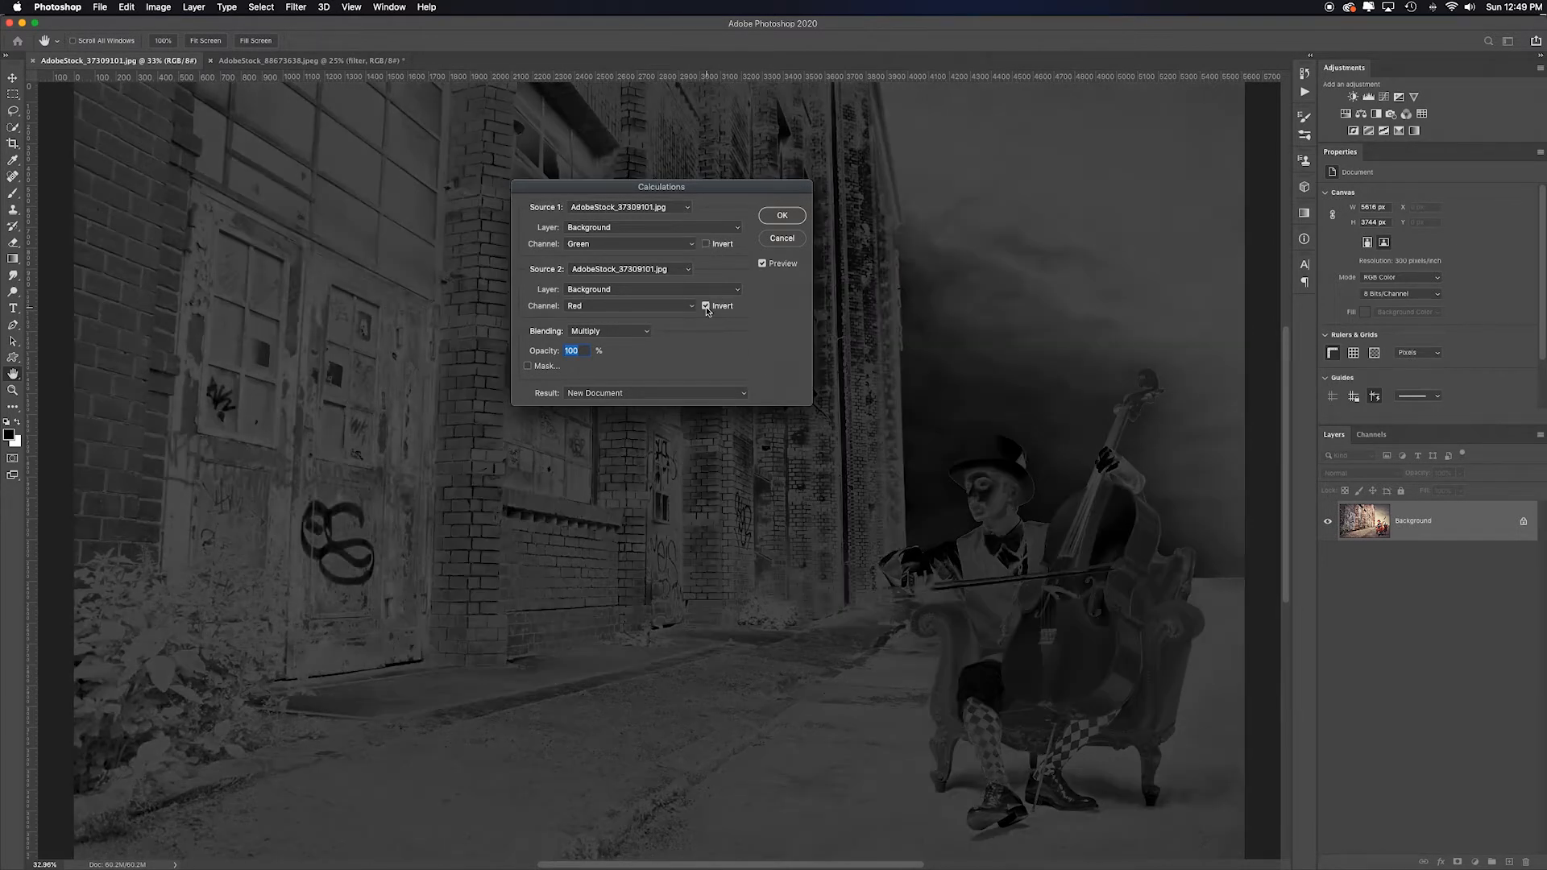
click(706, 306)
click(709, 245)
click(707, 306)
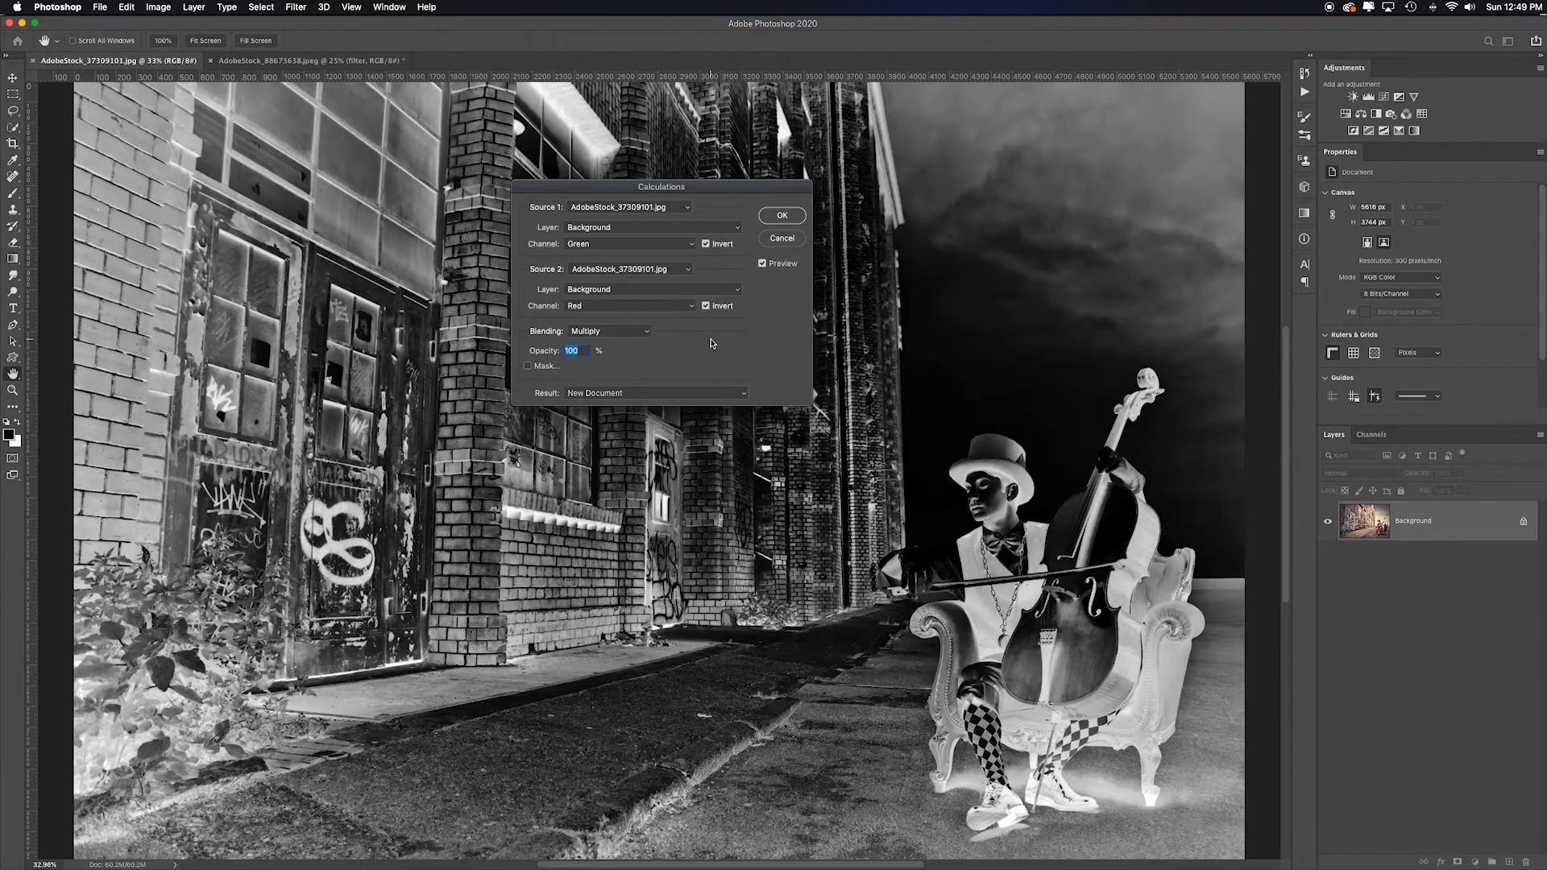
- Try the Screen and Overlay blending modes in turn for the calculation
click(647, 331)
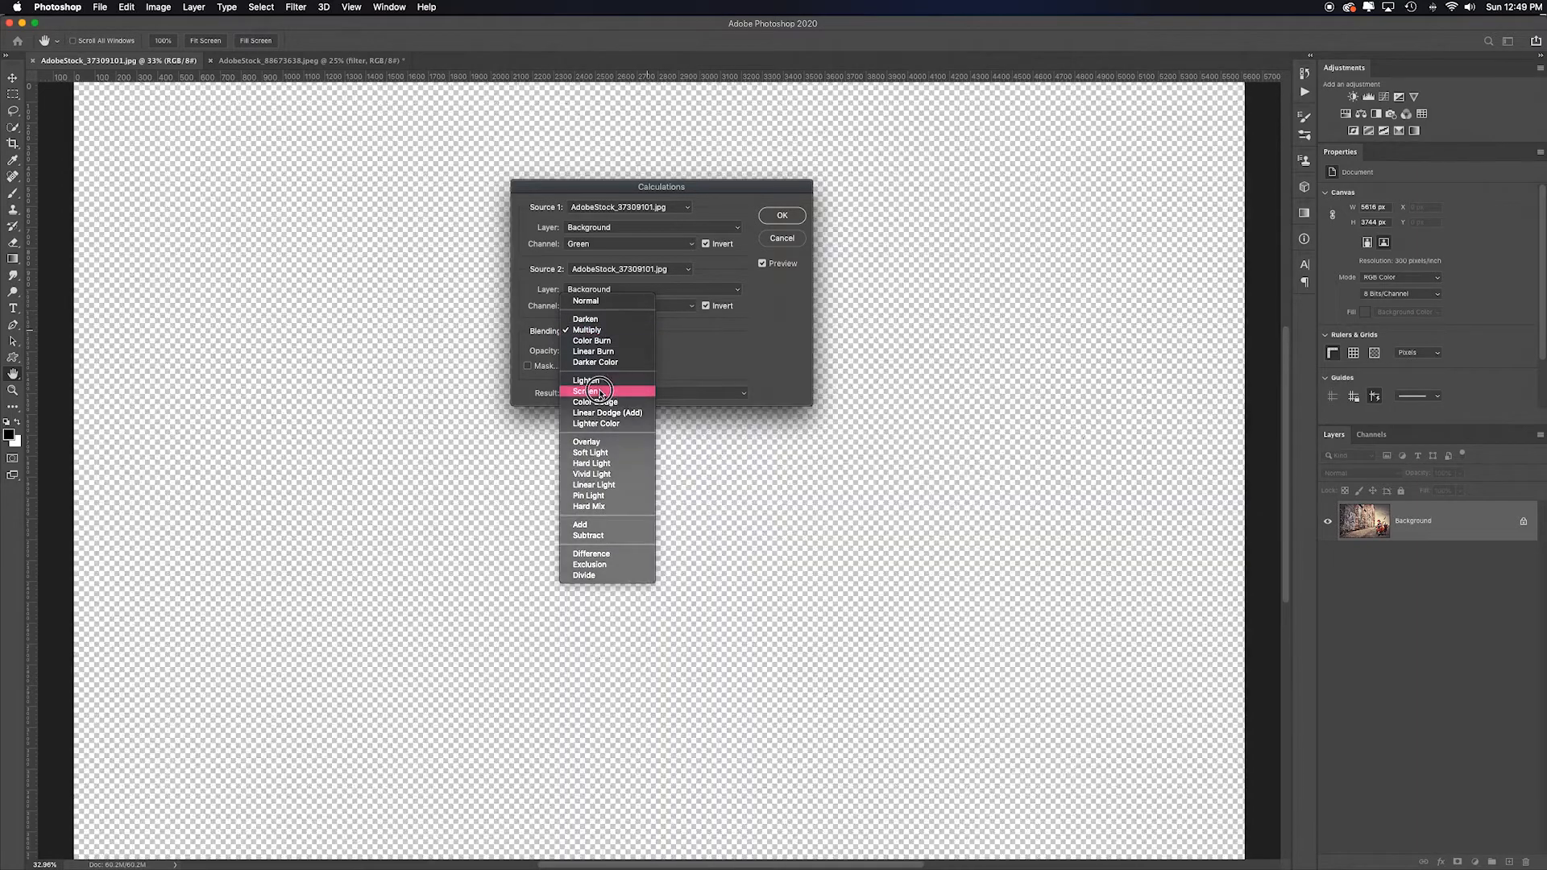
click(600, 392)
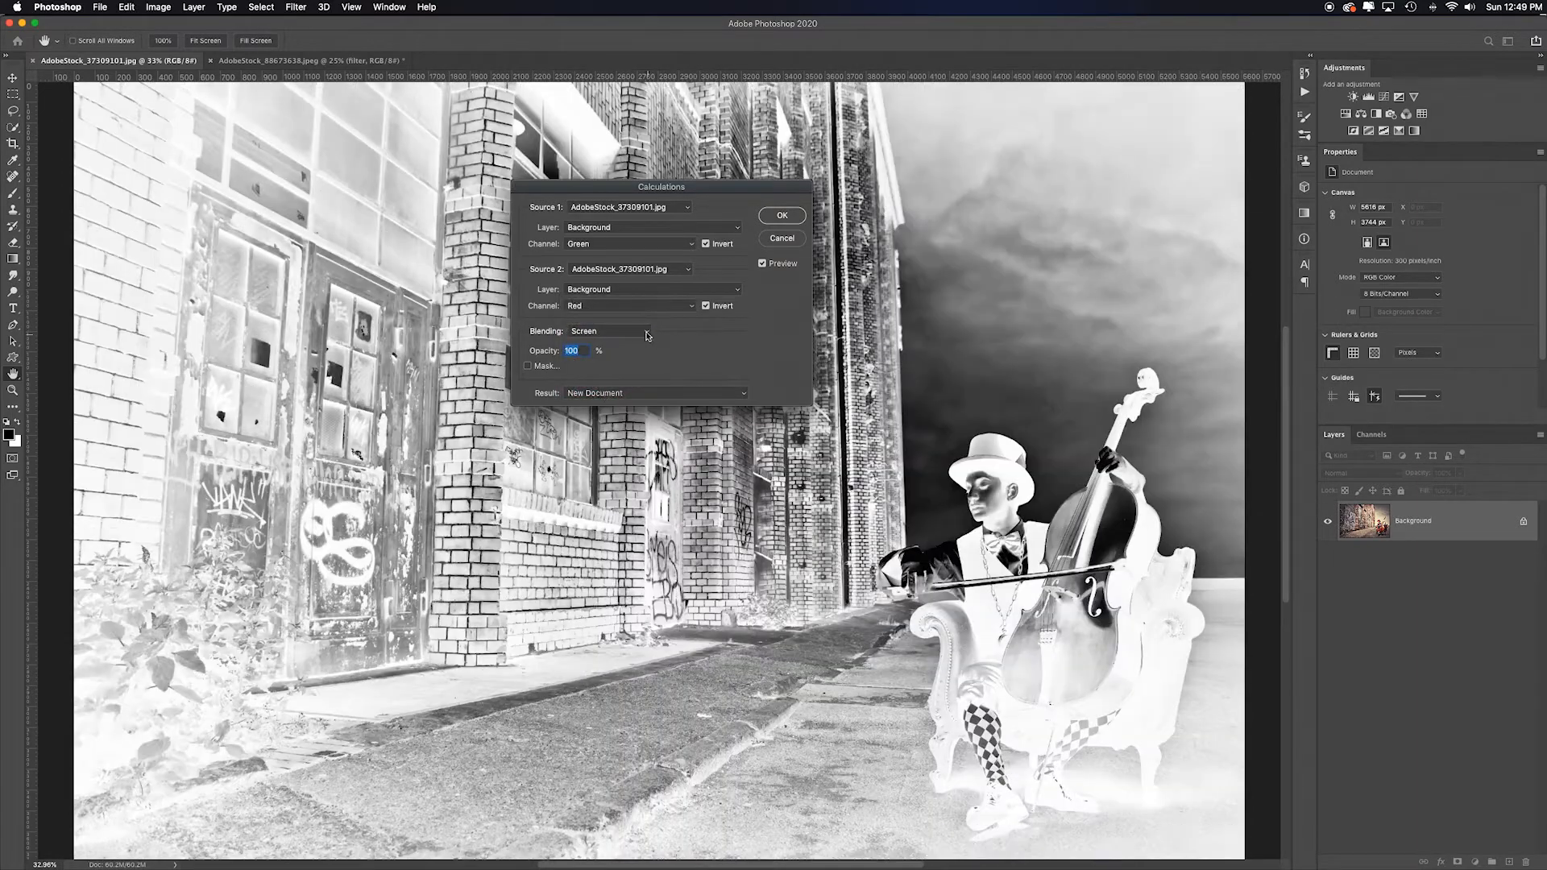
click(648, 332)
click(586, 380)
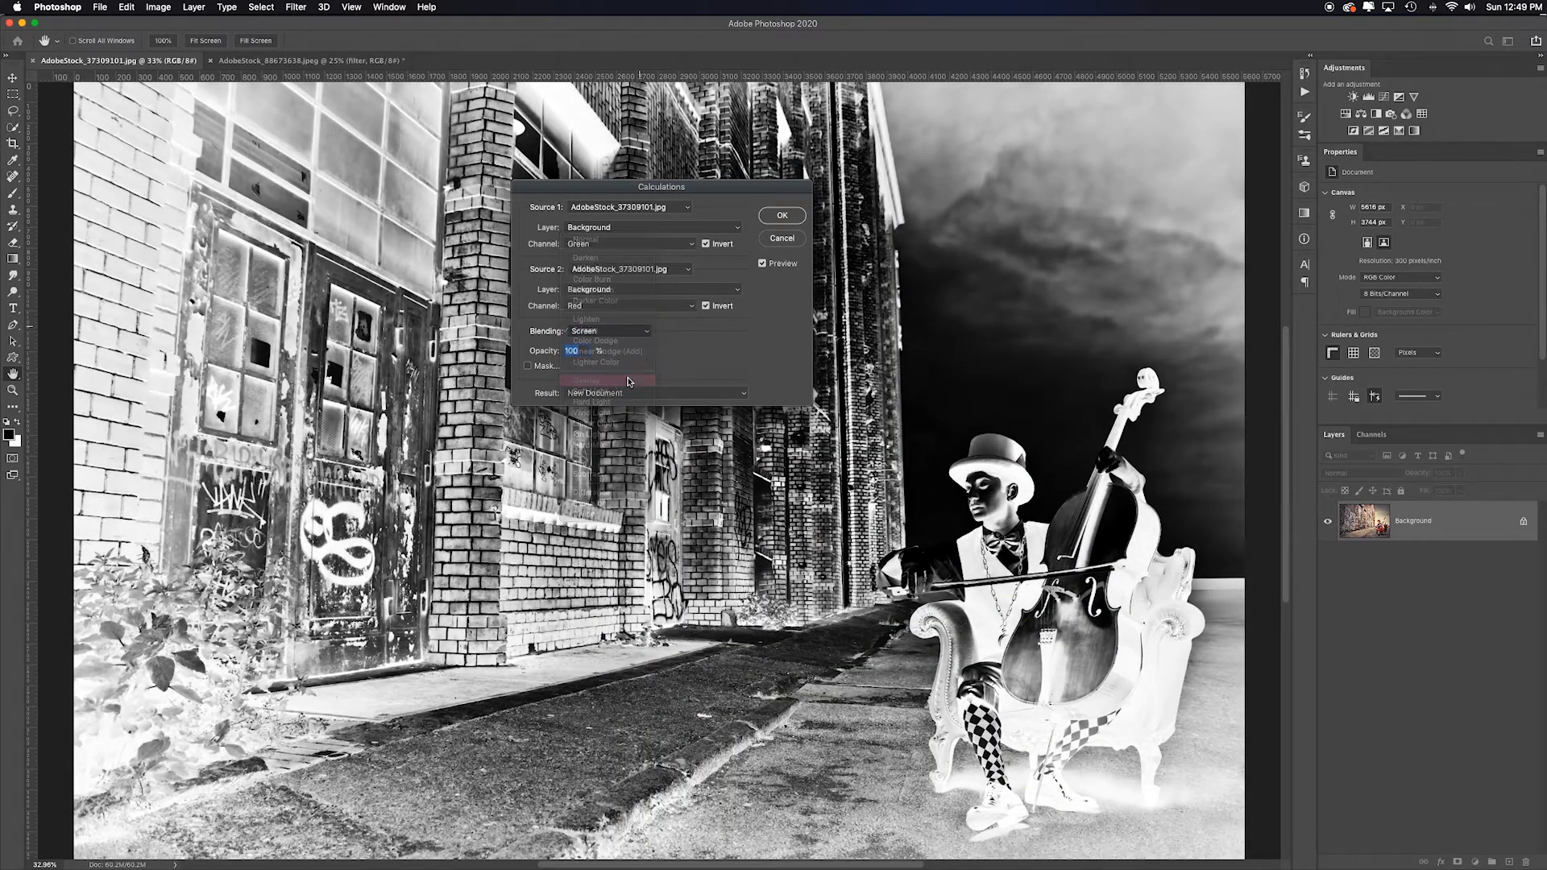
- Turn off both Invert options and set the blending mode back to Multiply
click(706, 306)
click(706, 244)
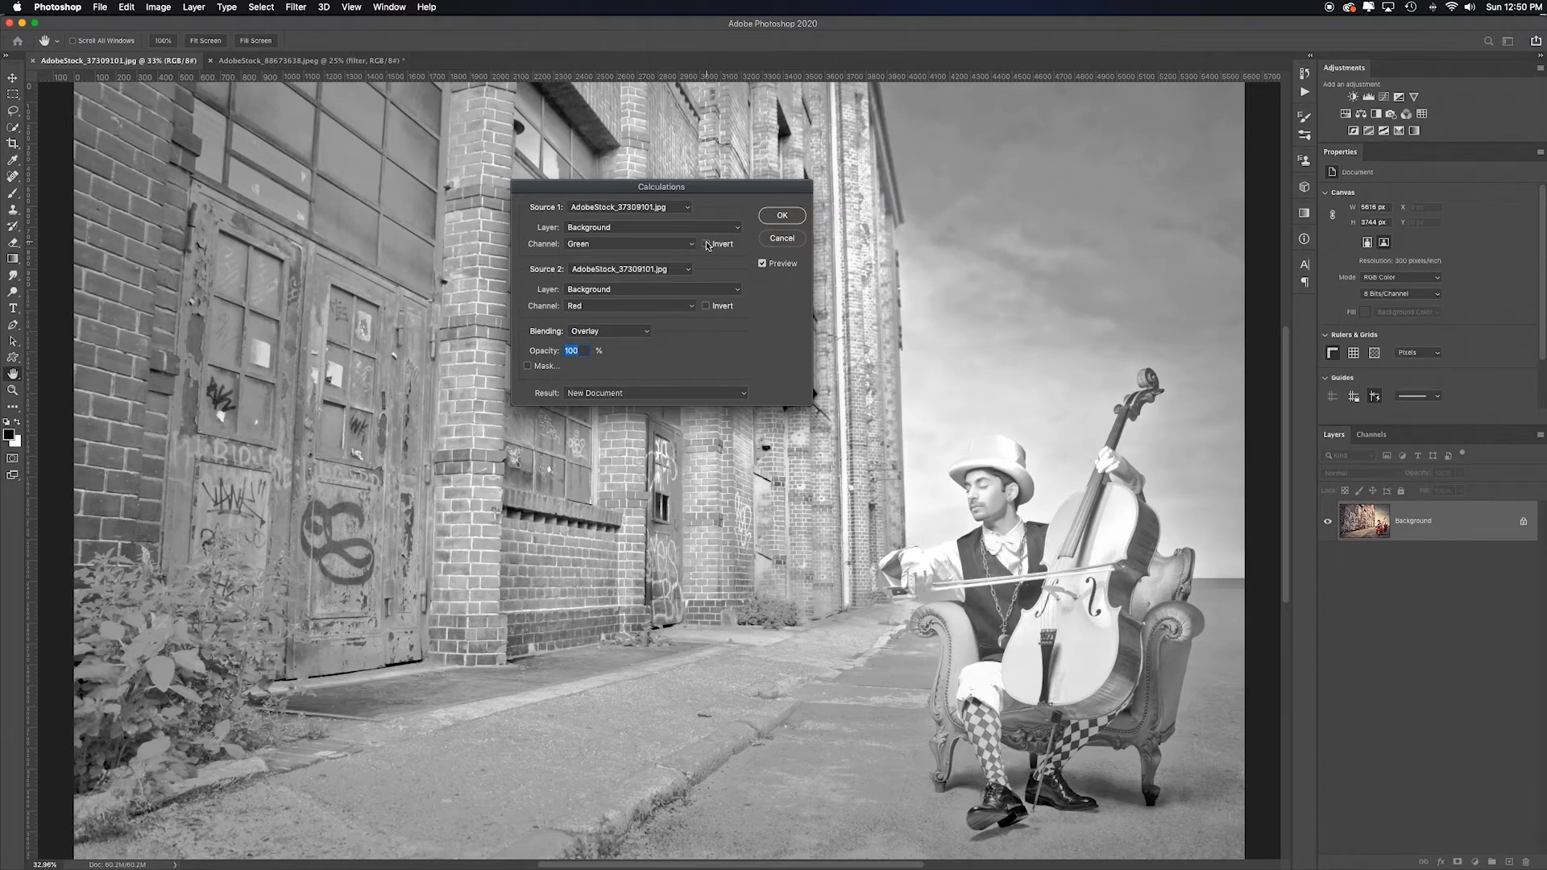
click(608, 331)
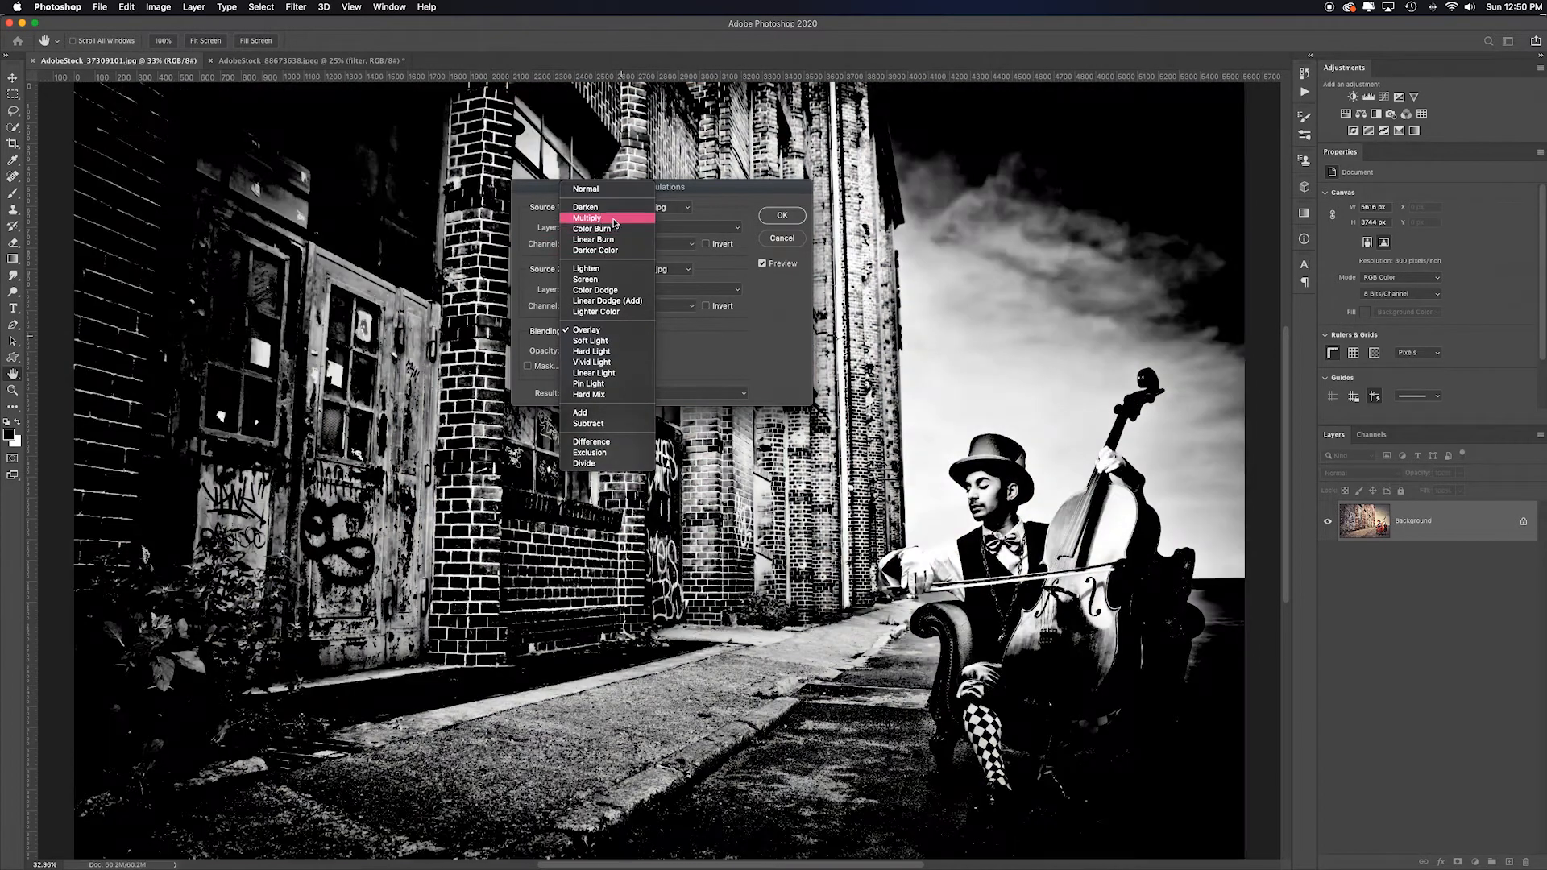
click(613, 218)
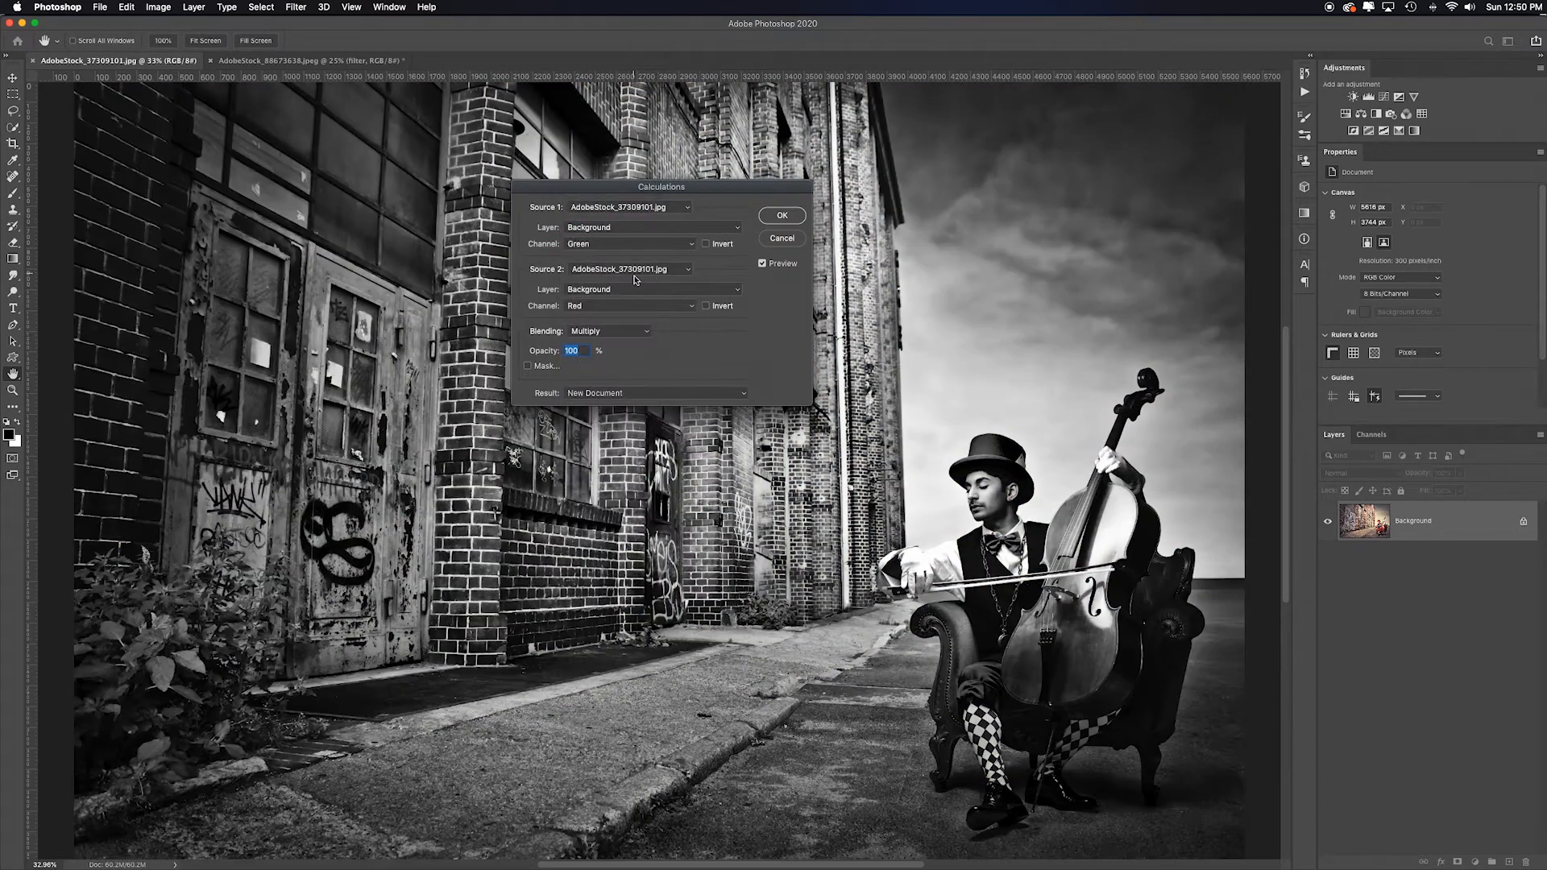
- Set the Source 2 channel to Blue and the Source 1 channel to Red
click(669, 306)
click(645, 315)
click(637, 306)
click(637, 317)
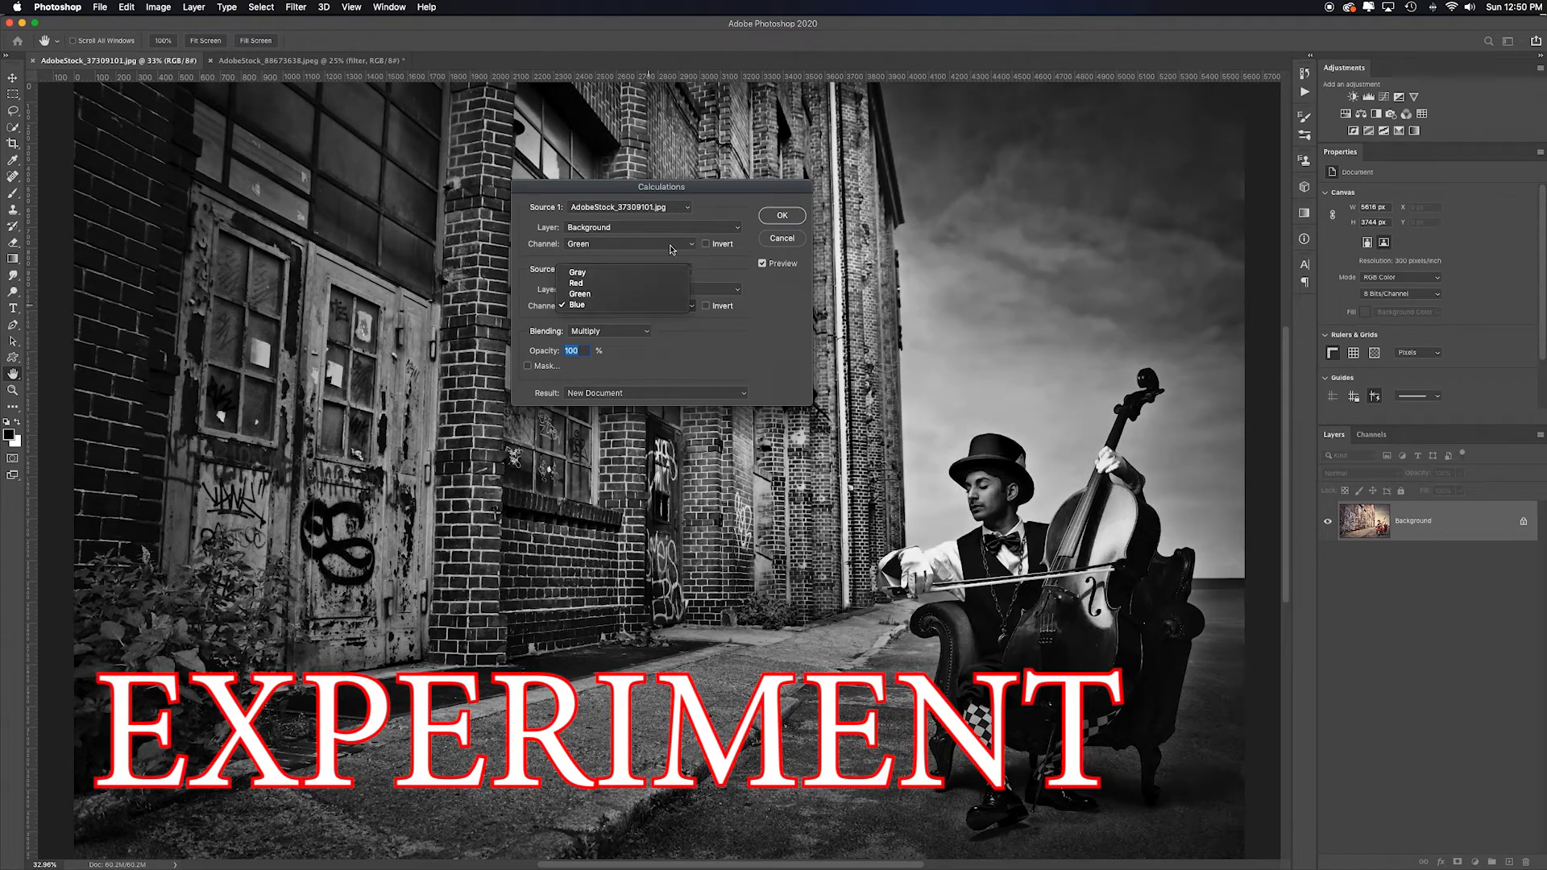
click(667, 245)
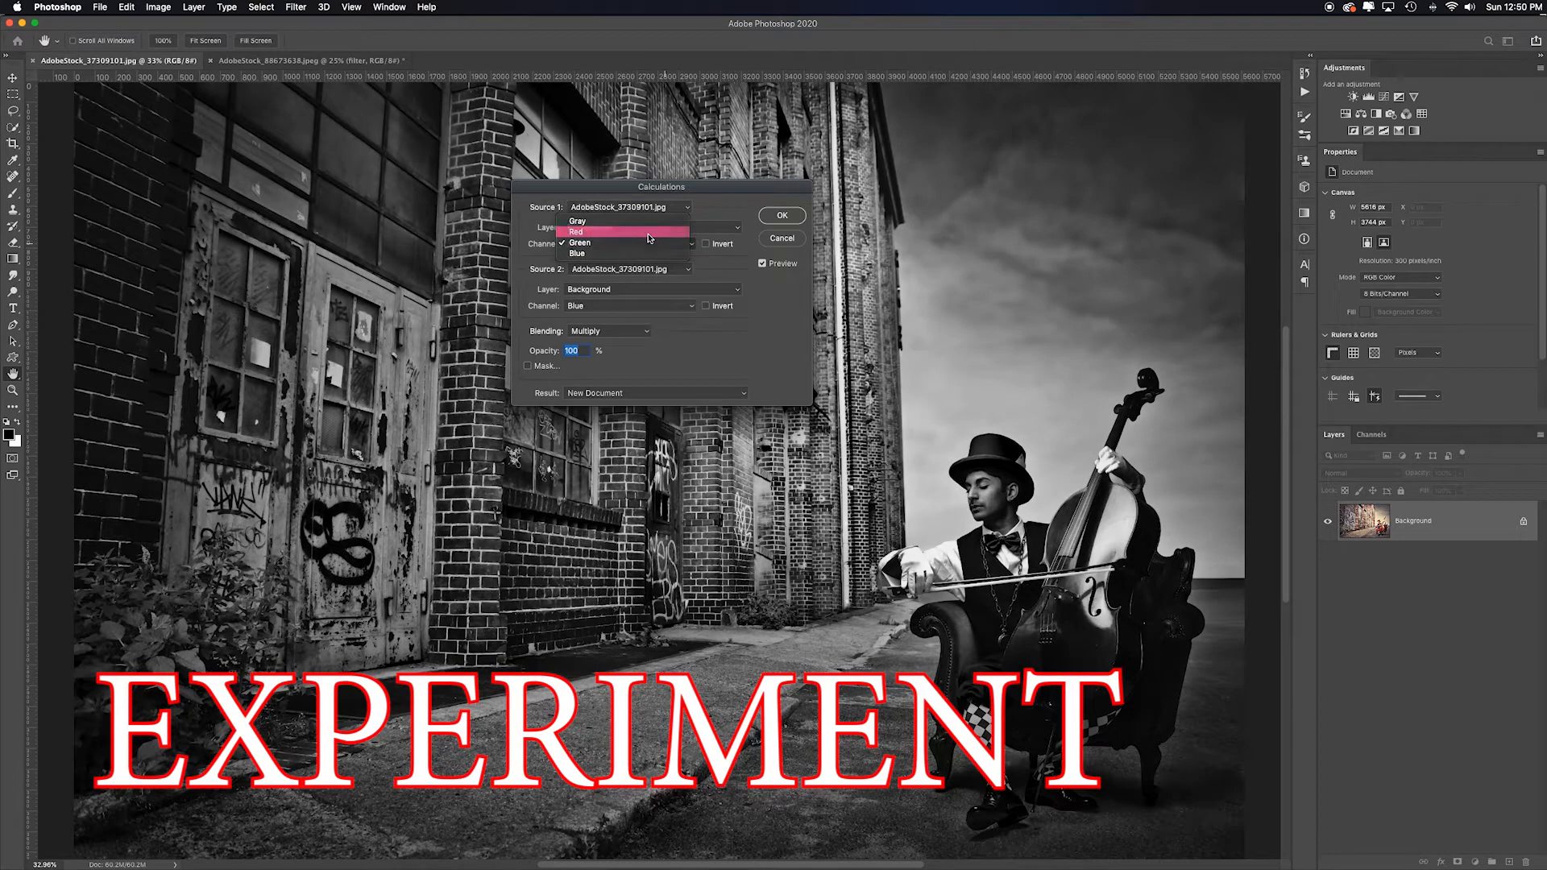
click(655, 232)
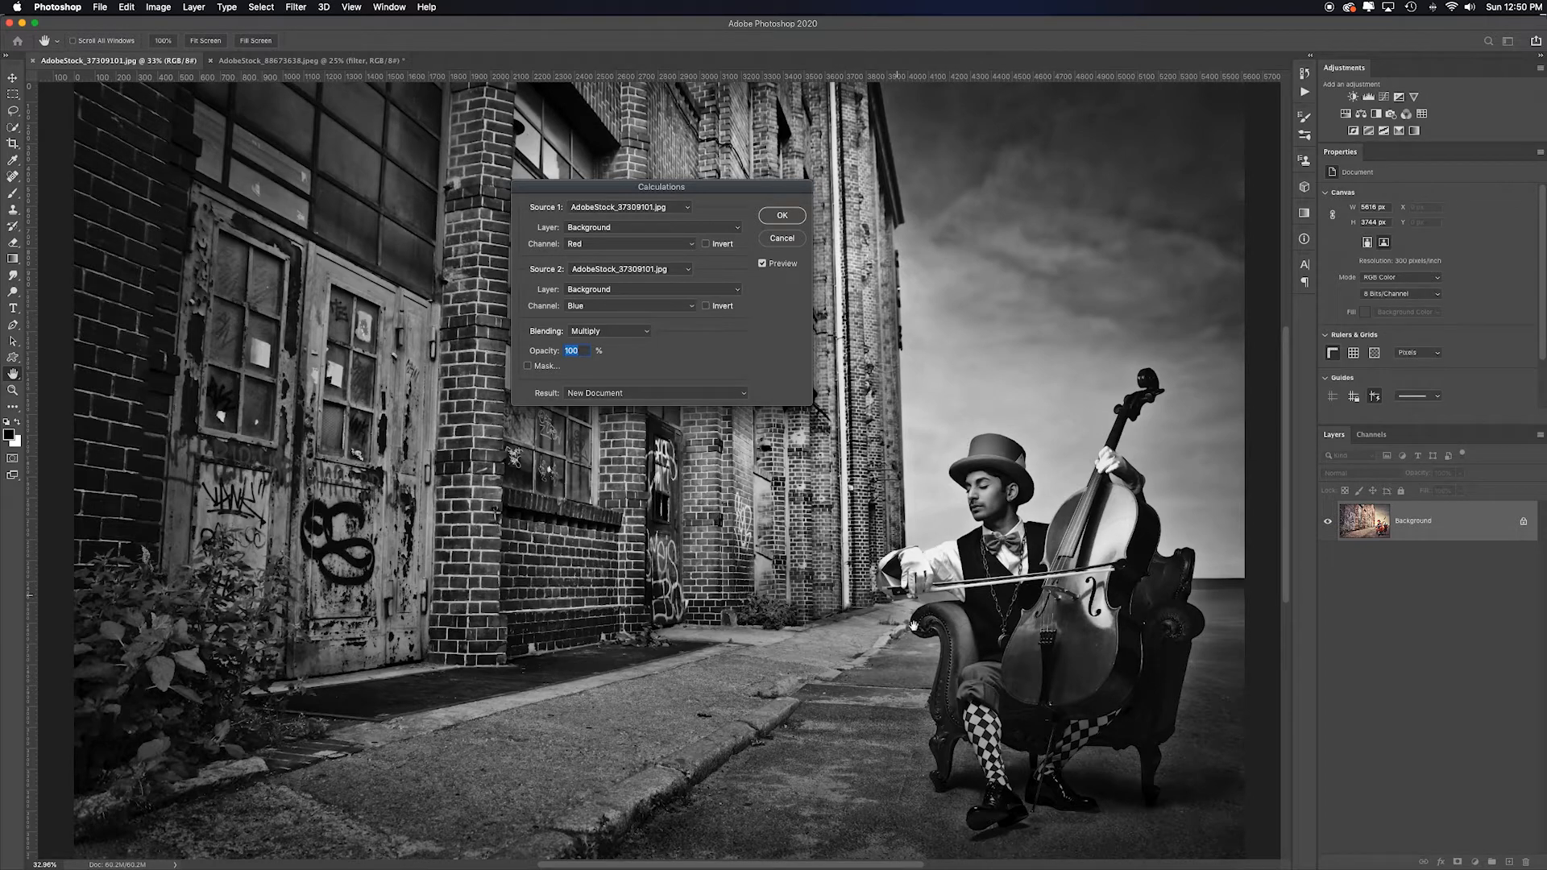
- Keep Multiply blending and apply the calculation as a new document
click(643, 336)
click(644, 331)
click(781, 215)
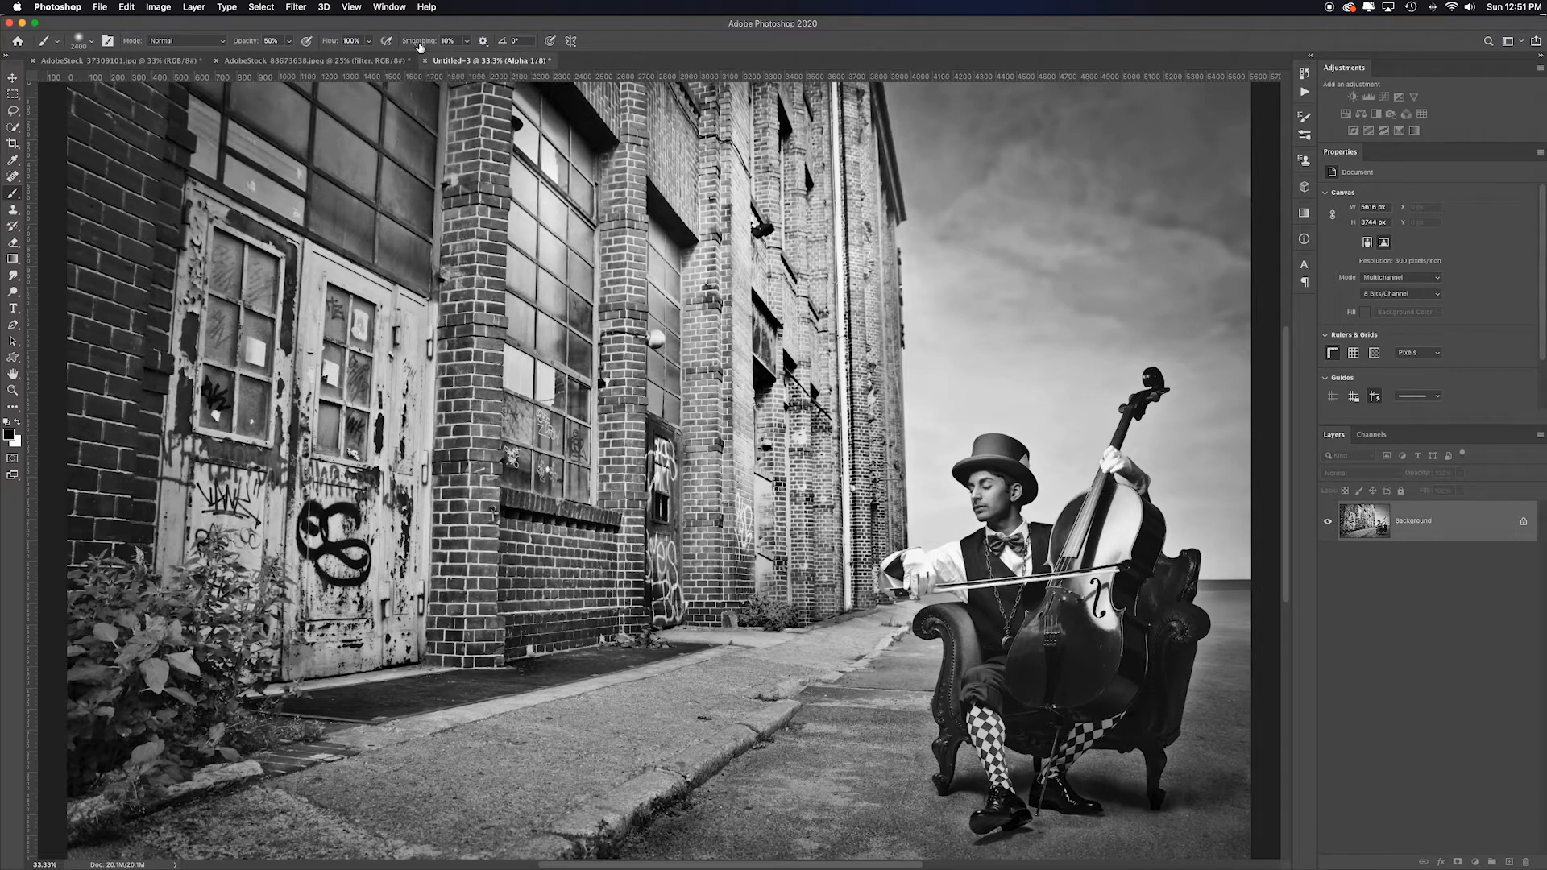
click(160, 8)
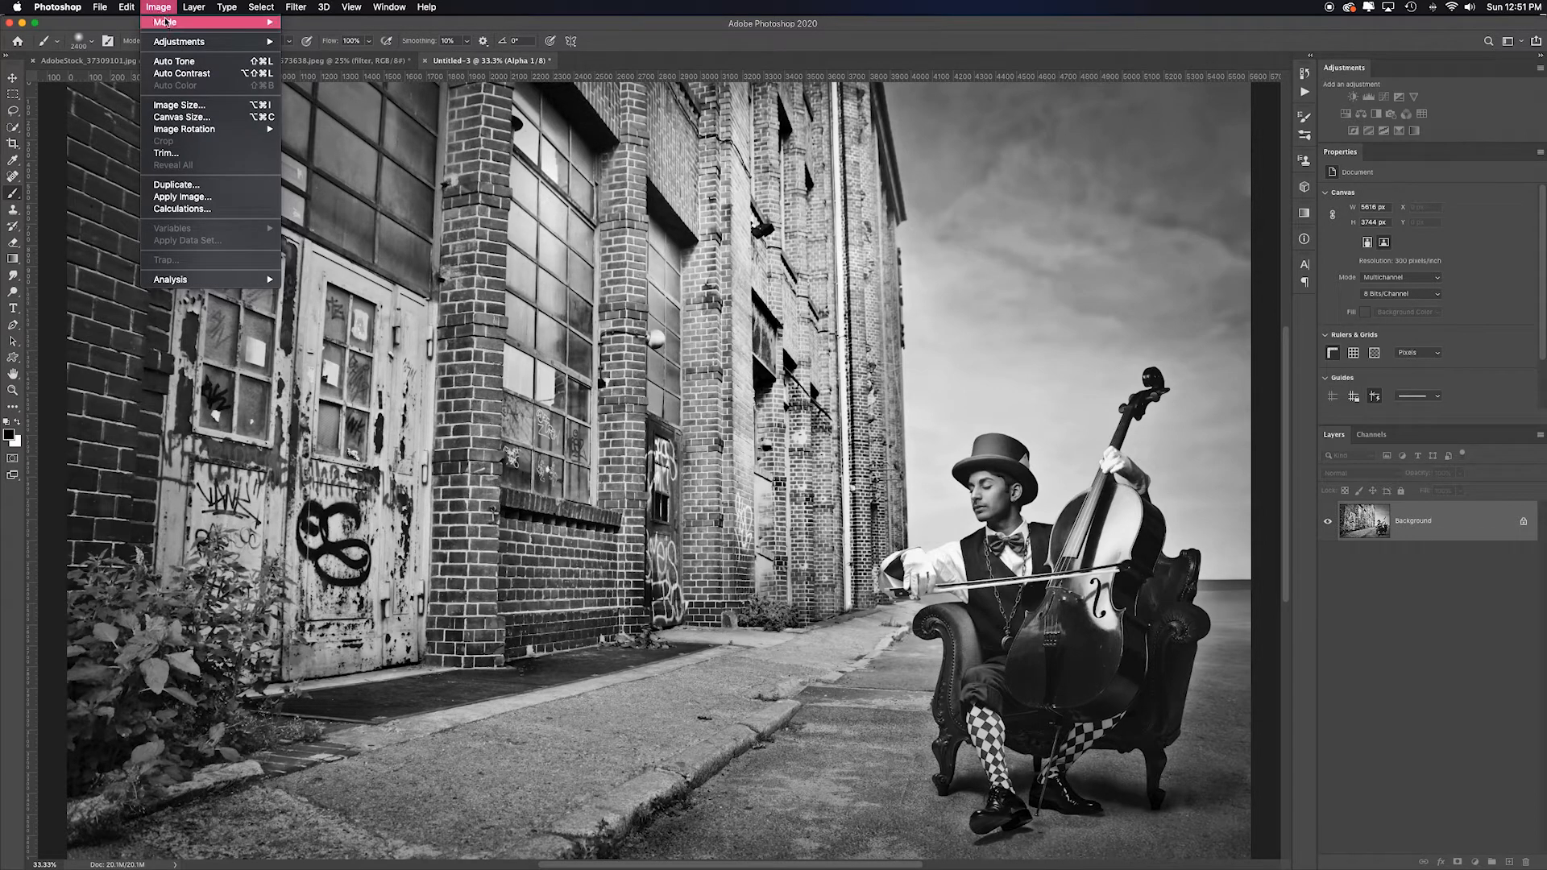
mouse_move(174, 22)
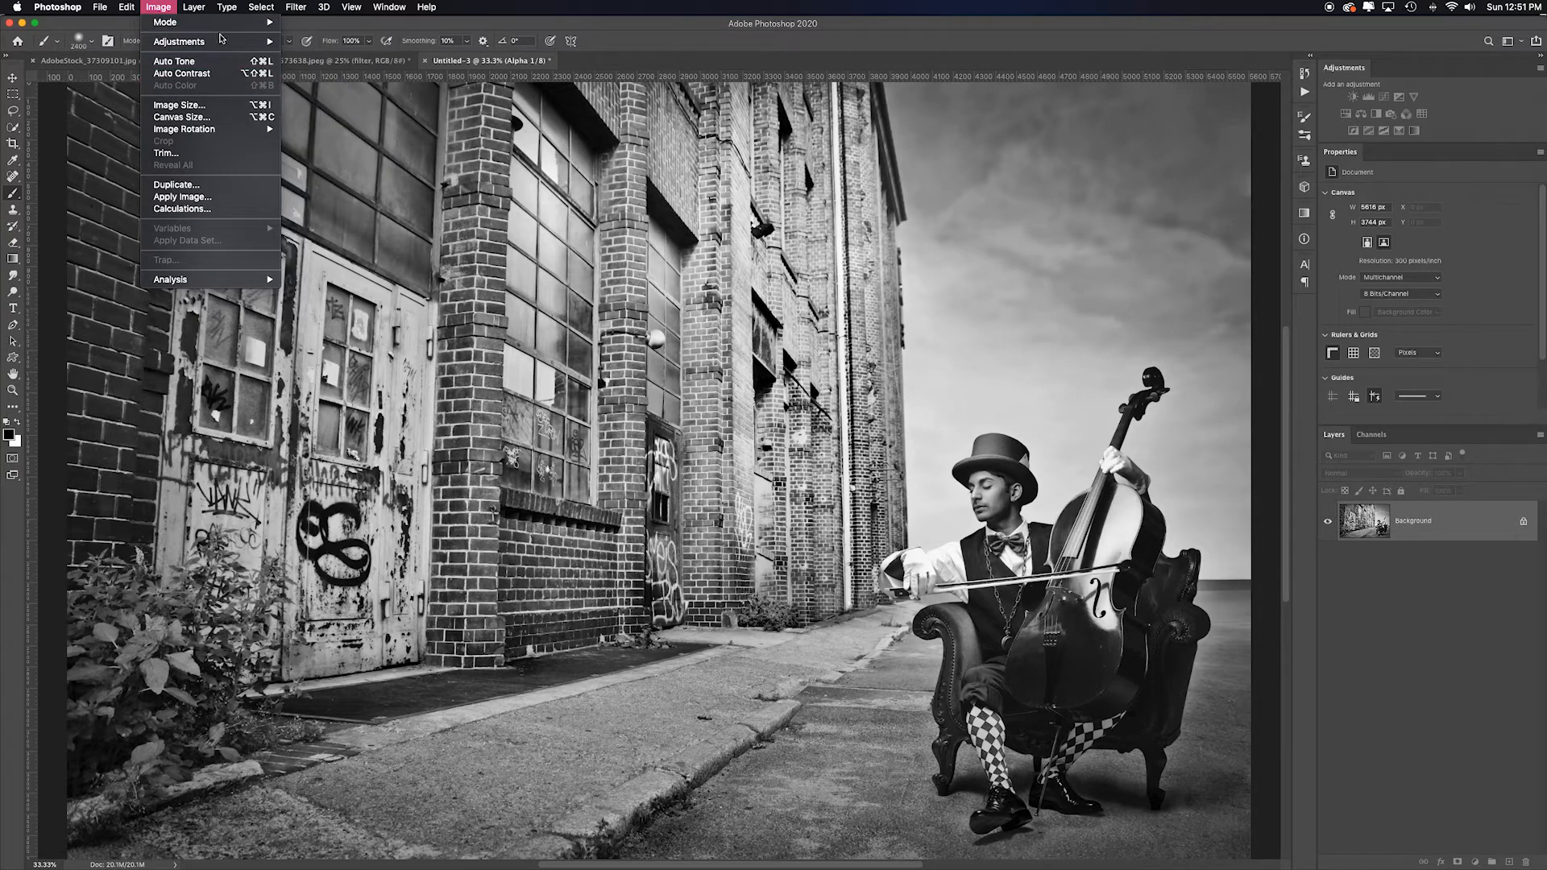
mouse_move(224, 39)
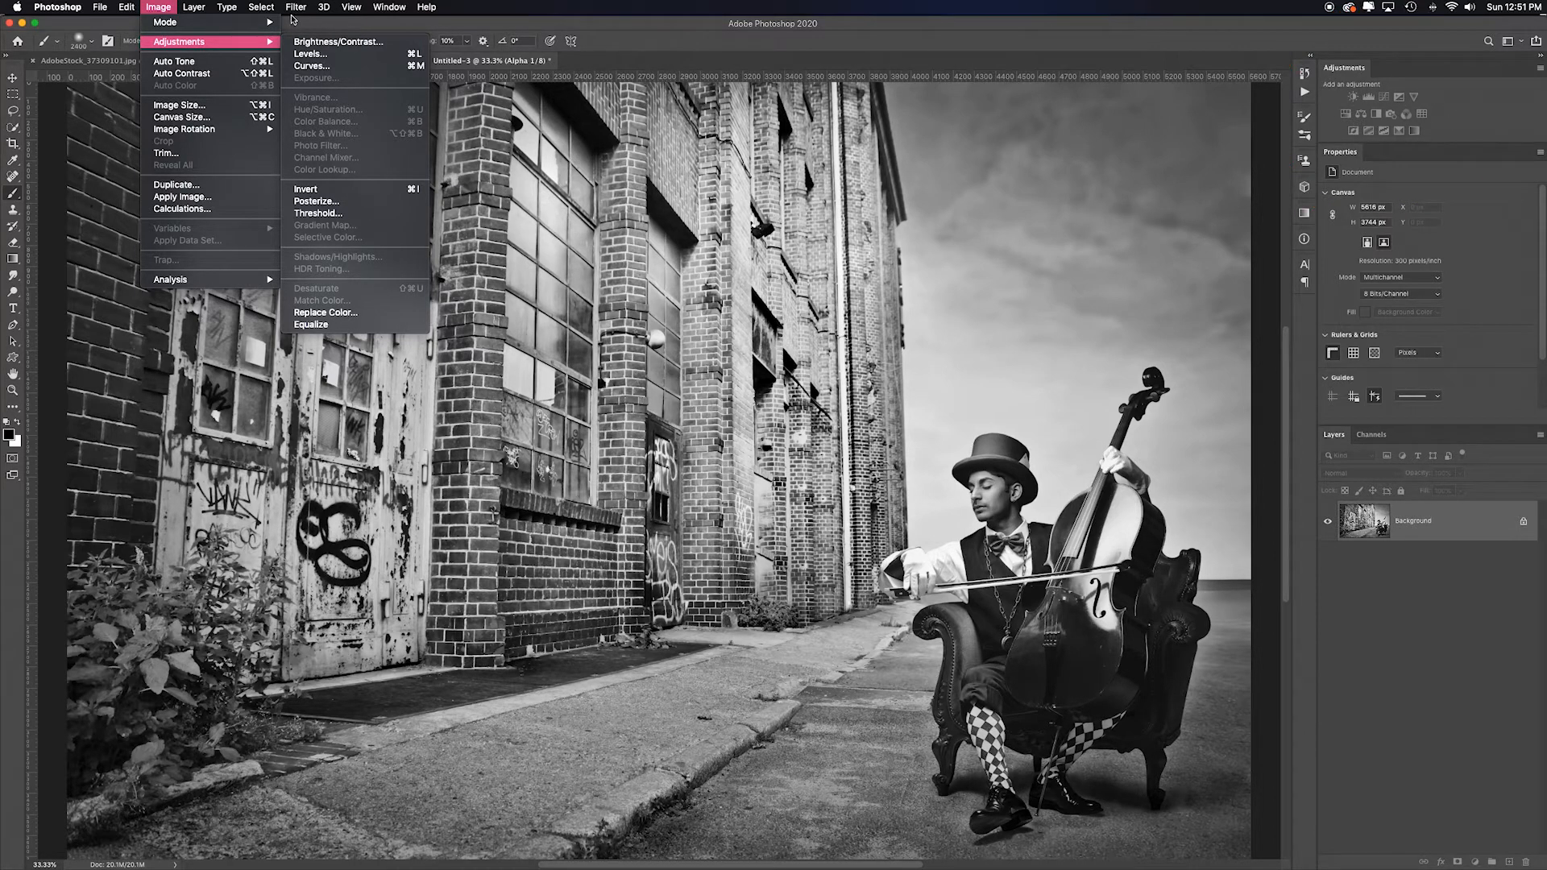
click(376, 26)
- Run Calculations on the color photo with Red and Green channels and Multiply blending, output as a new document
click(149, 62)
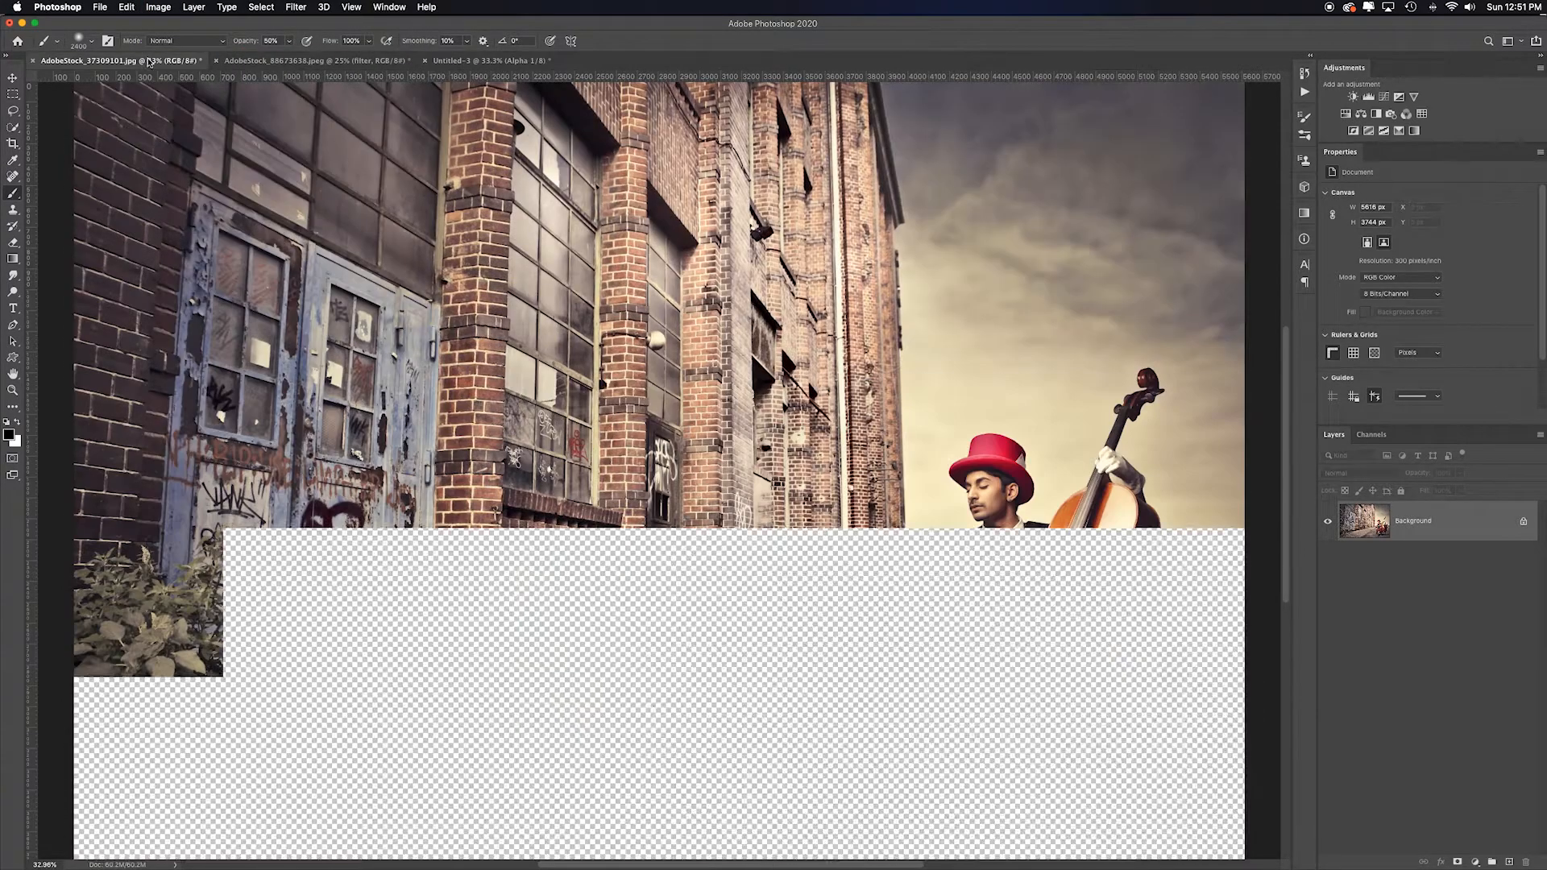
click(158, 7)
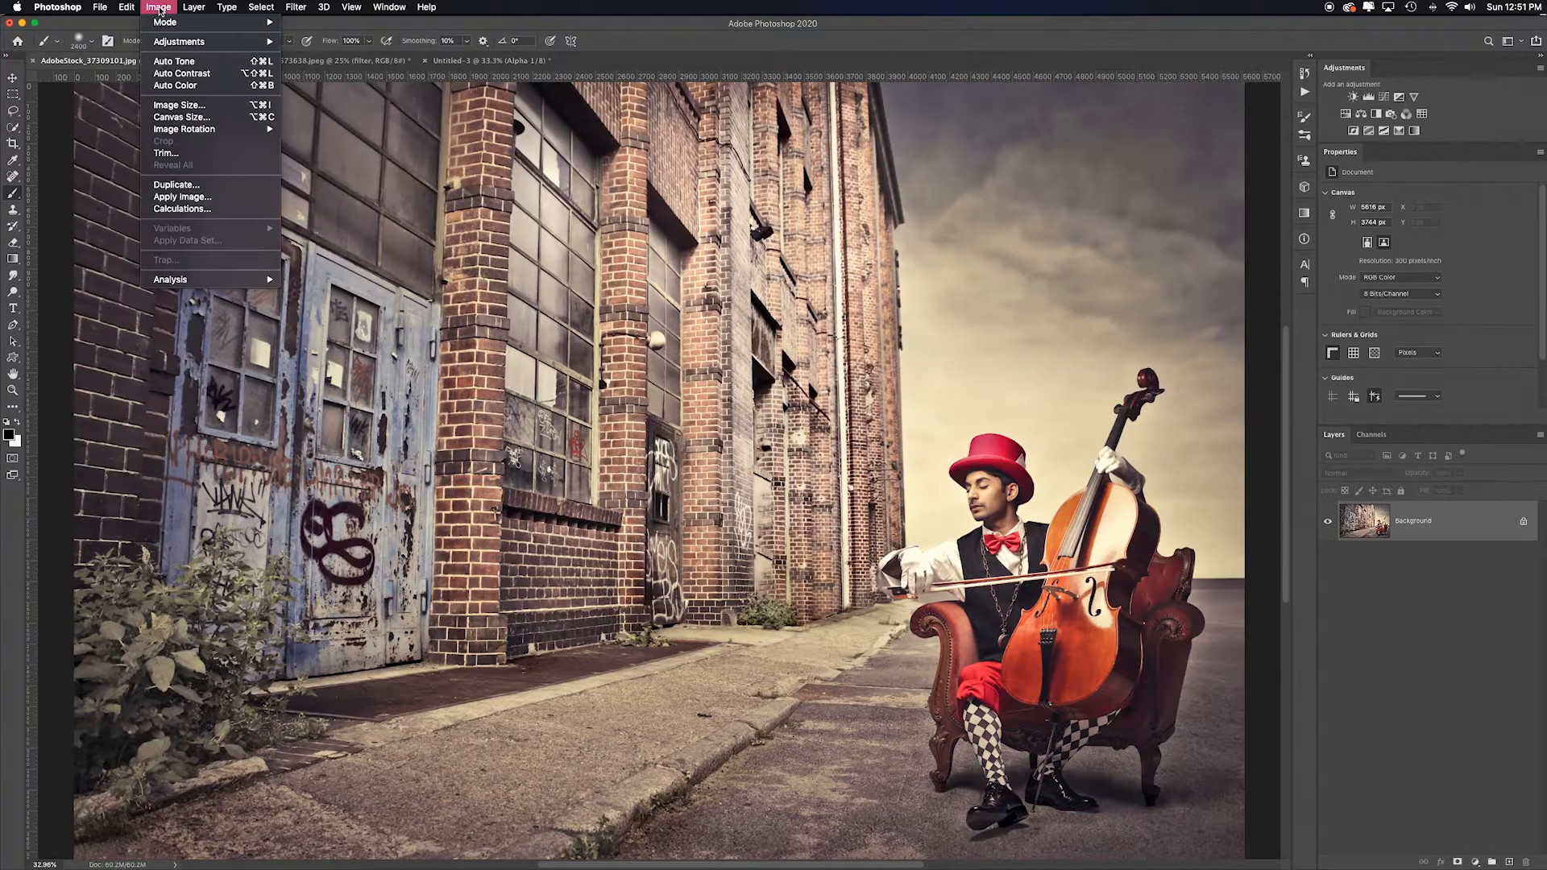
click(213, 211)
drag(676, 193, 1048, 159)
click(1031, 209)
click(1007, 197)
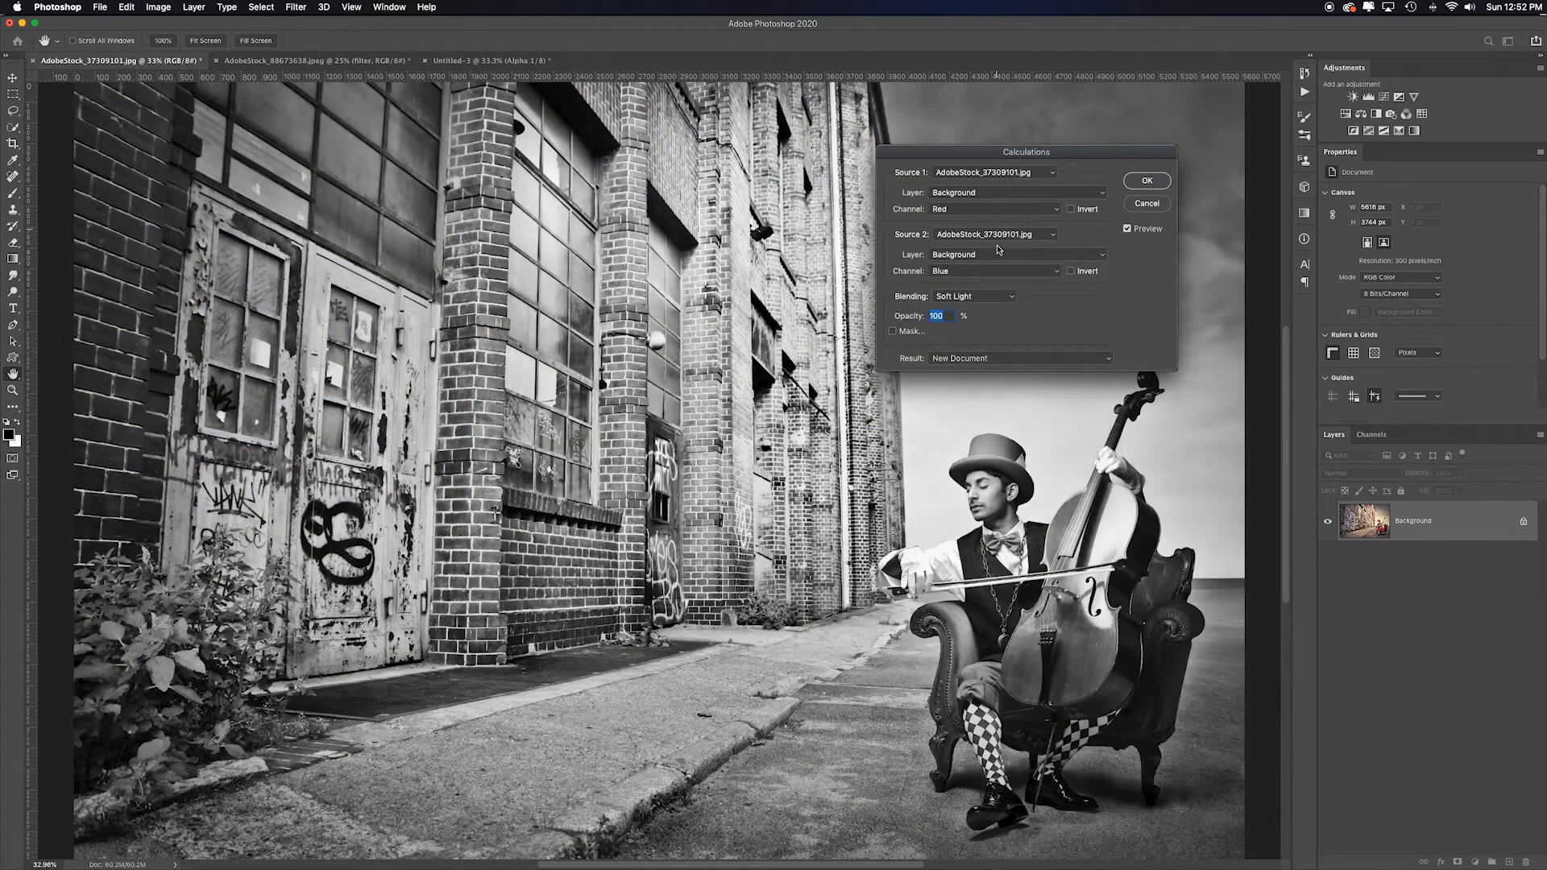
click(992, 297)
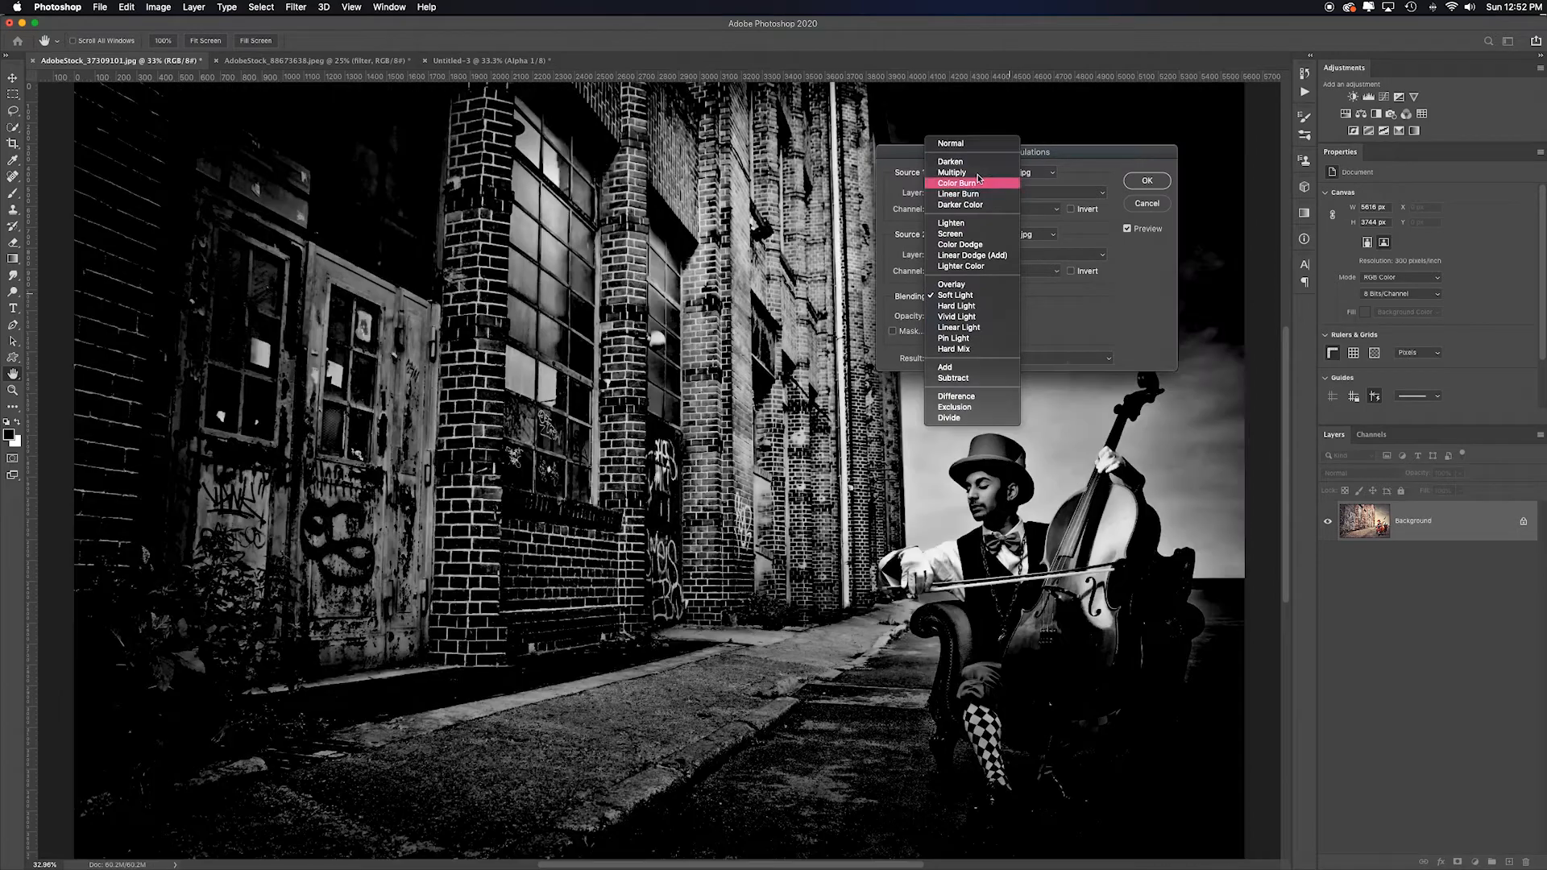
click(959, 173)
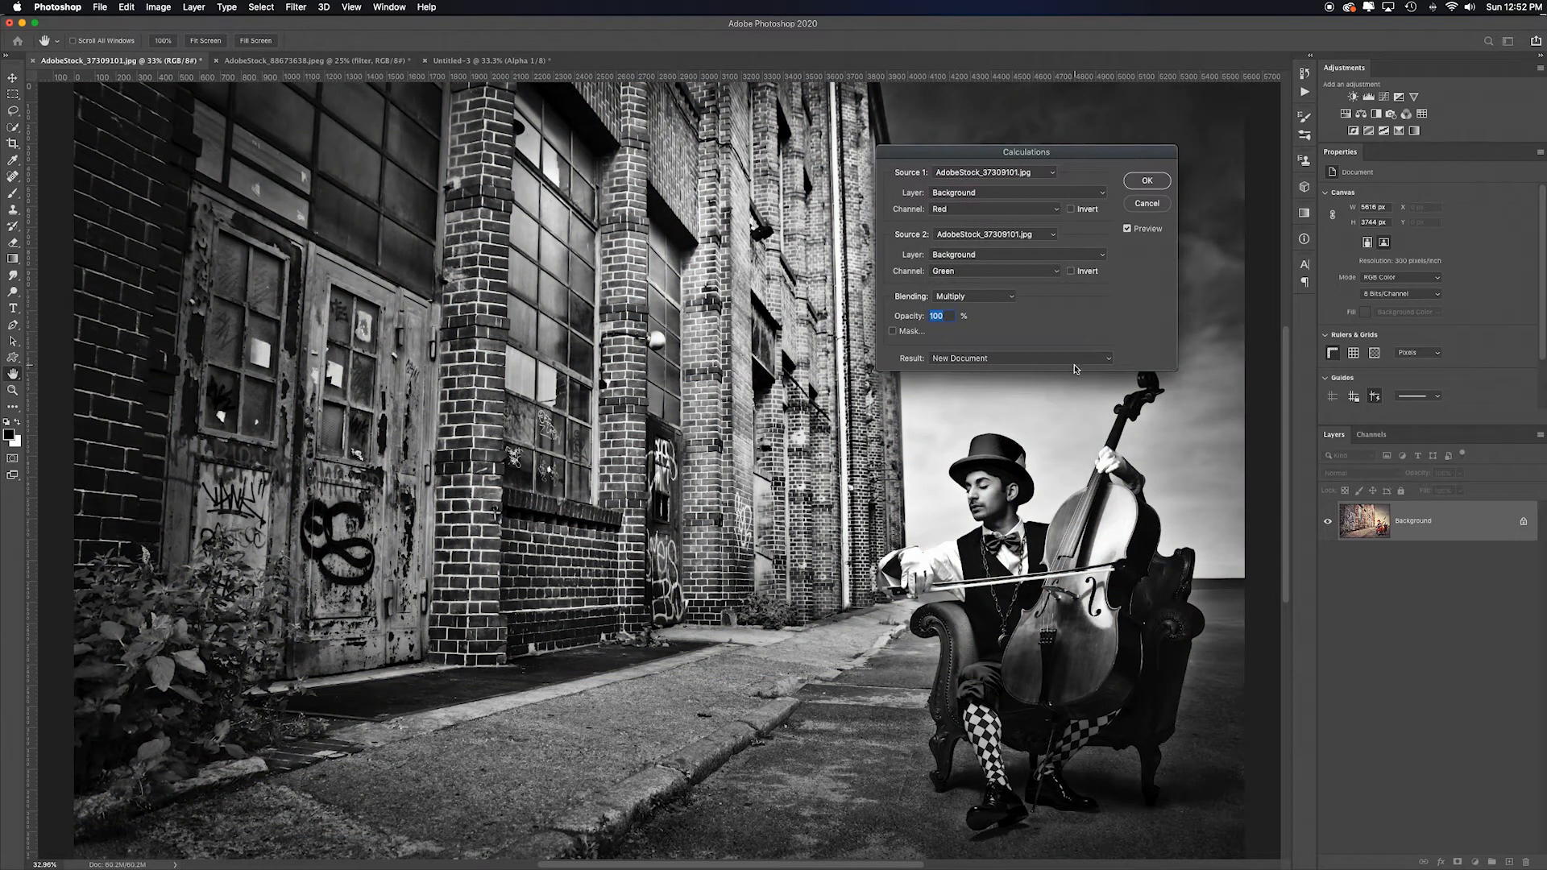
click(1149, 181)
- Try to drag the new calculation's layer into the other calculation document
key(b)
drag(1468, 528, 1050, 383)
drag(631, 125, 802, 379)
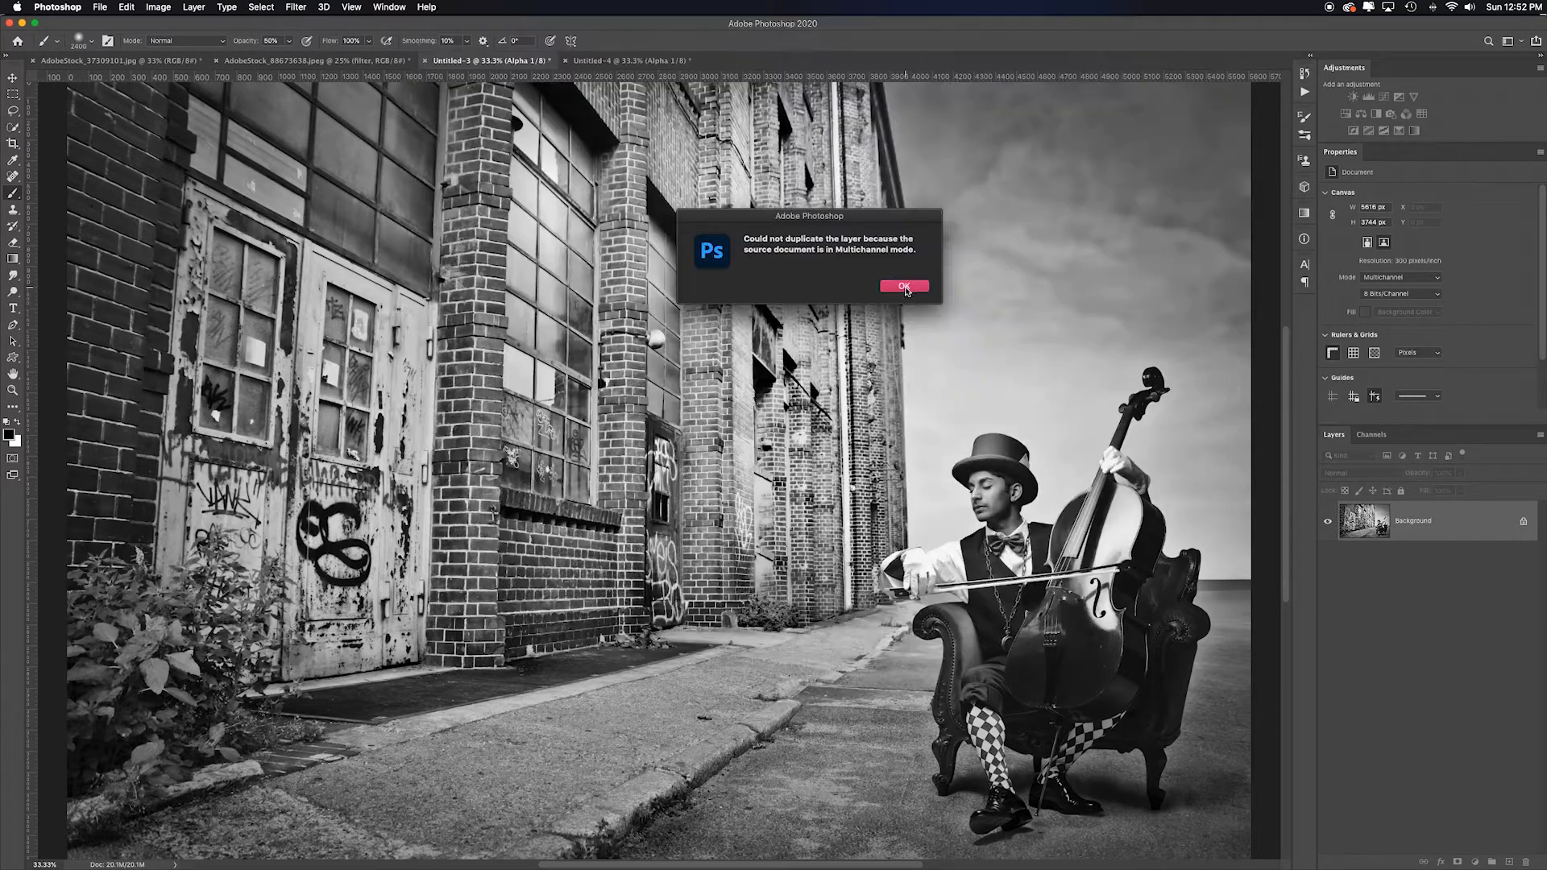
click(904, 287)
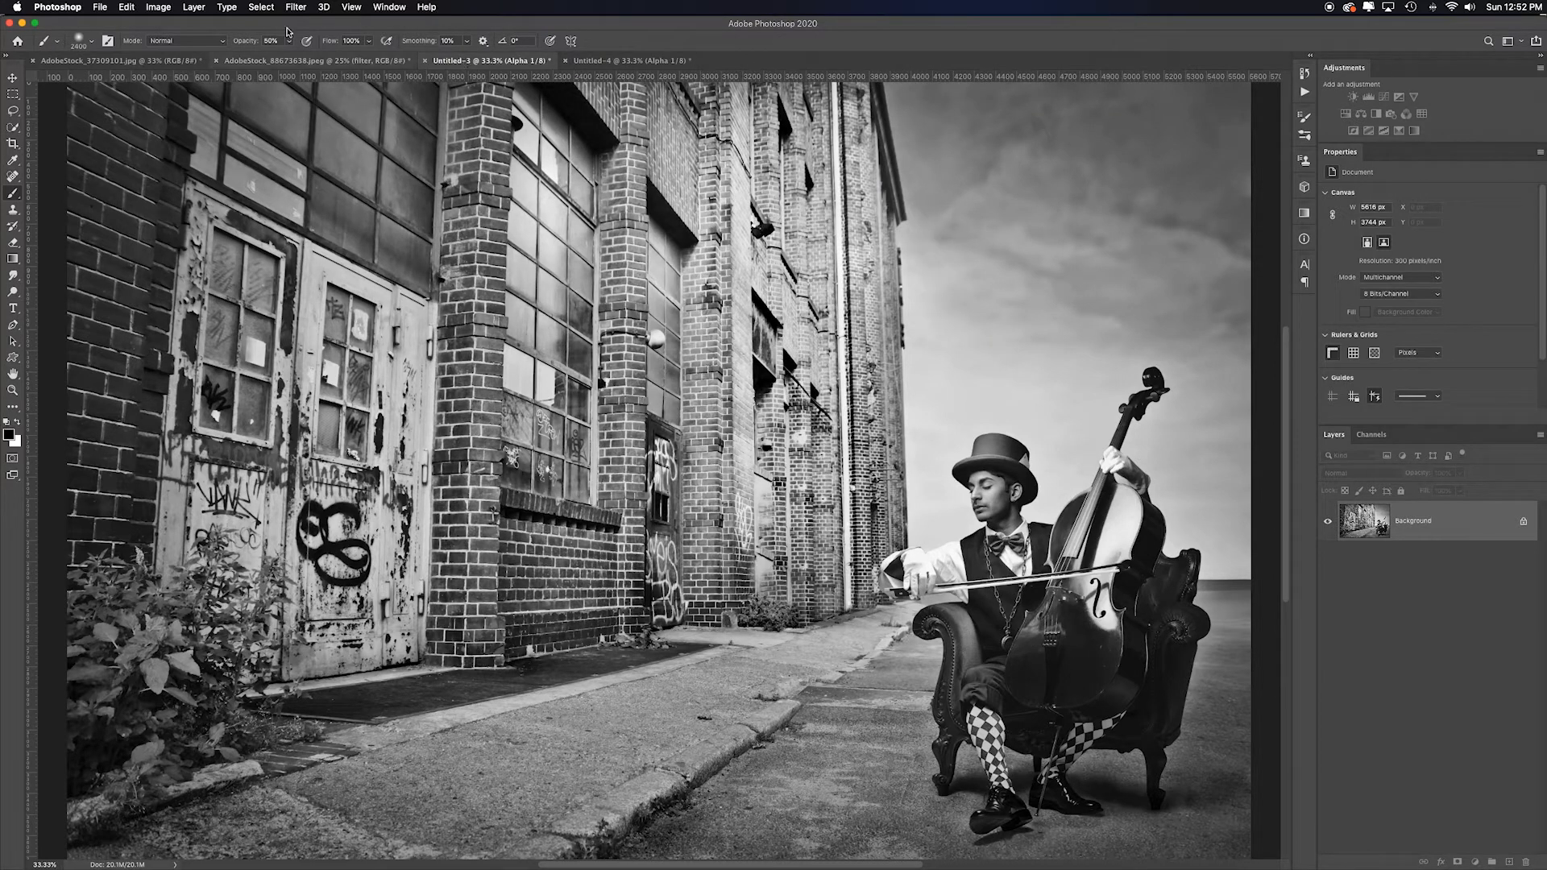
- Convert the first calculation document to Grayscale and then to RGB Color mode
click(164, 10)
mouse_move(182, 27)
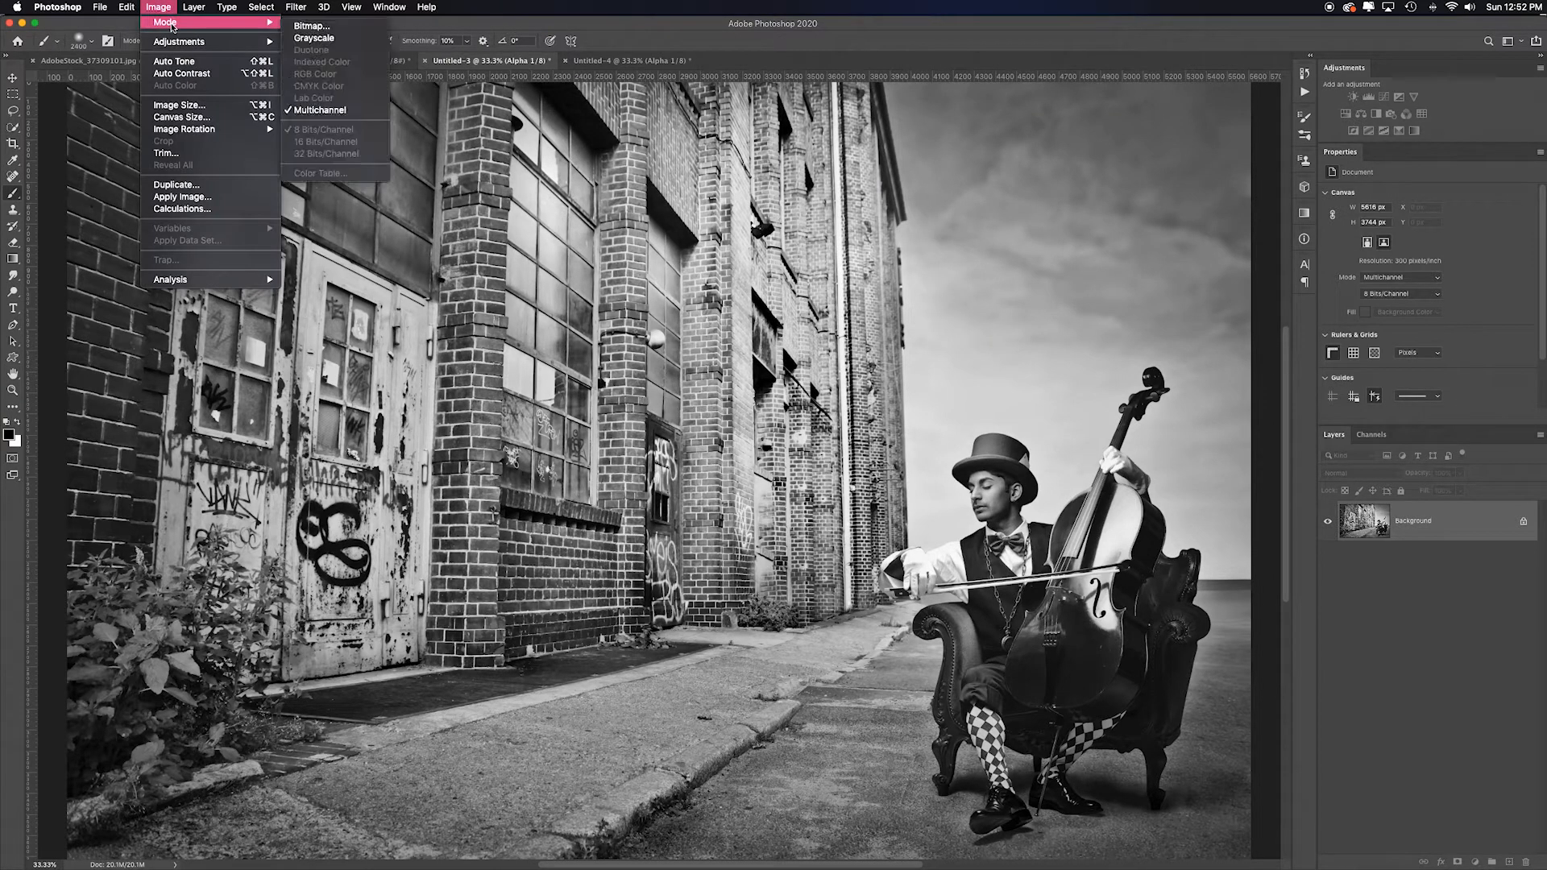
click(320, 41)
click(161, 8)
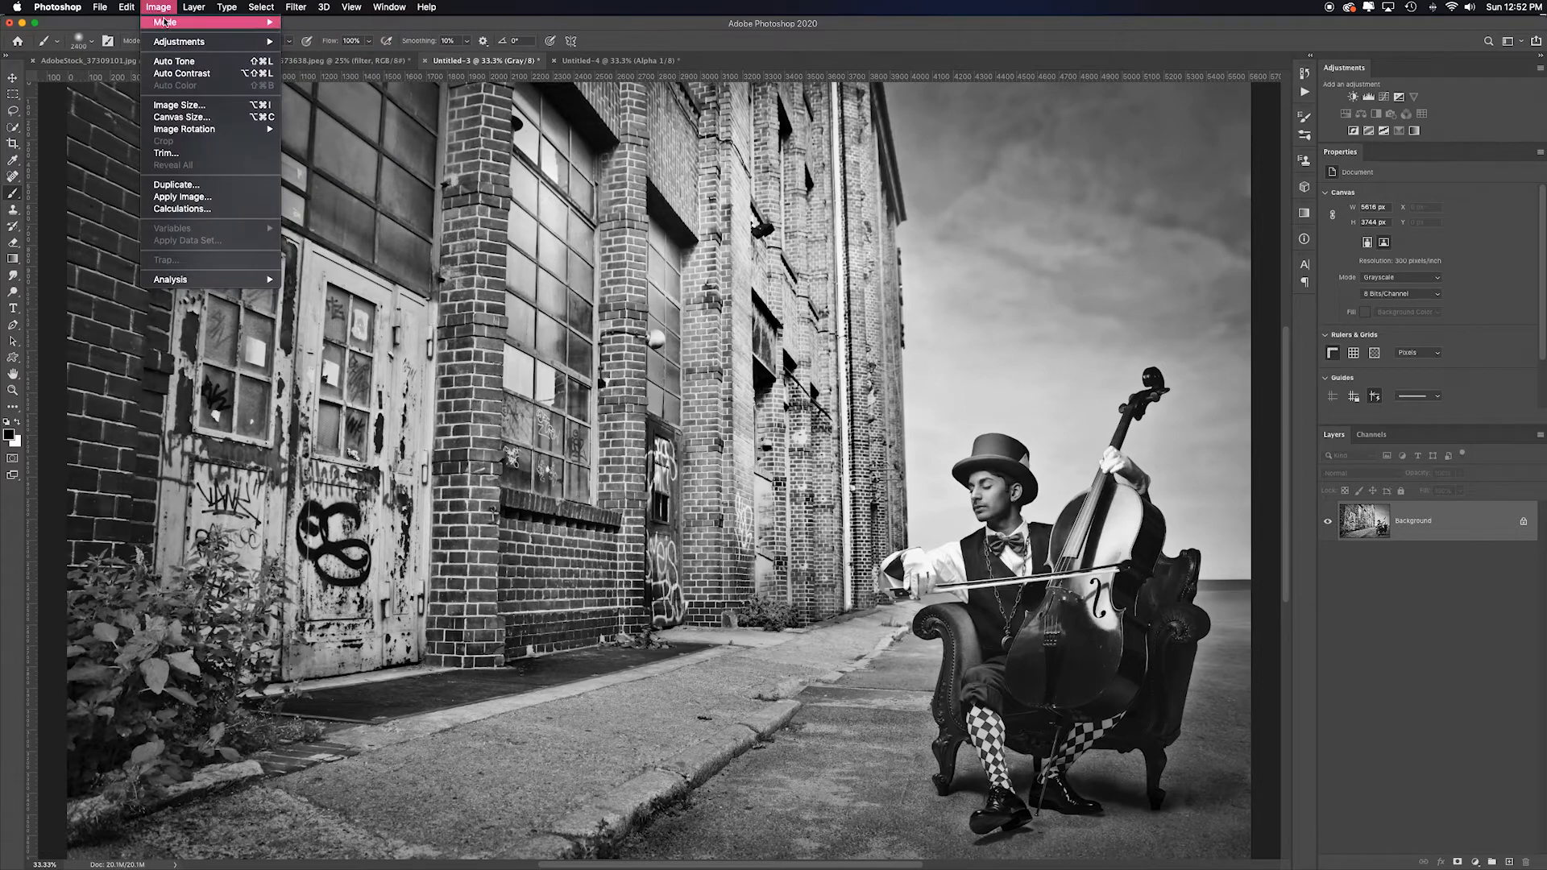
mouse_move(169, 22)
click(315, 73)
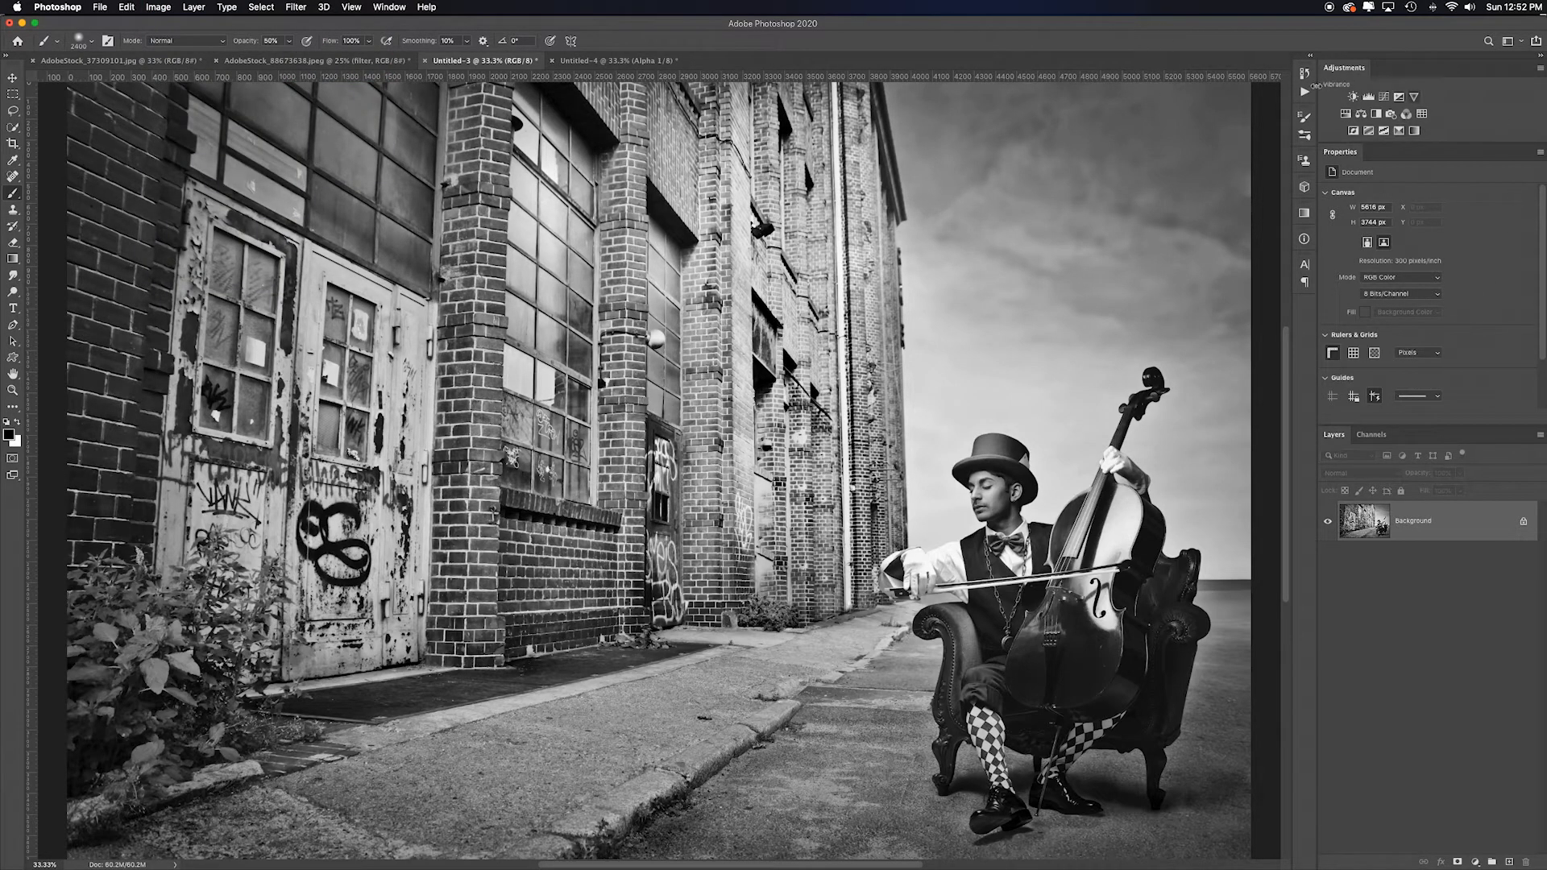
- Convert the second calculation document to Grayscale and then to RGB Color mode as well
click(615, 61)
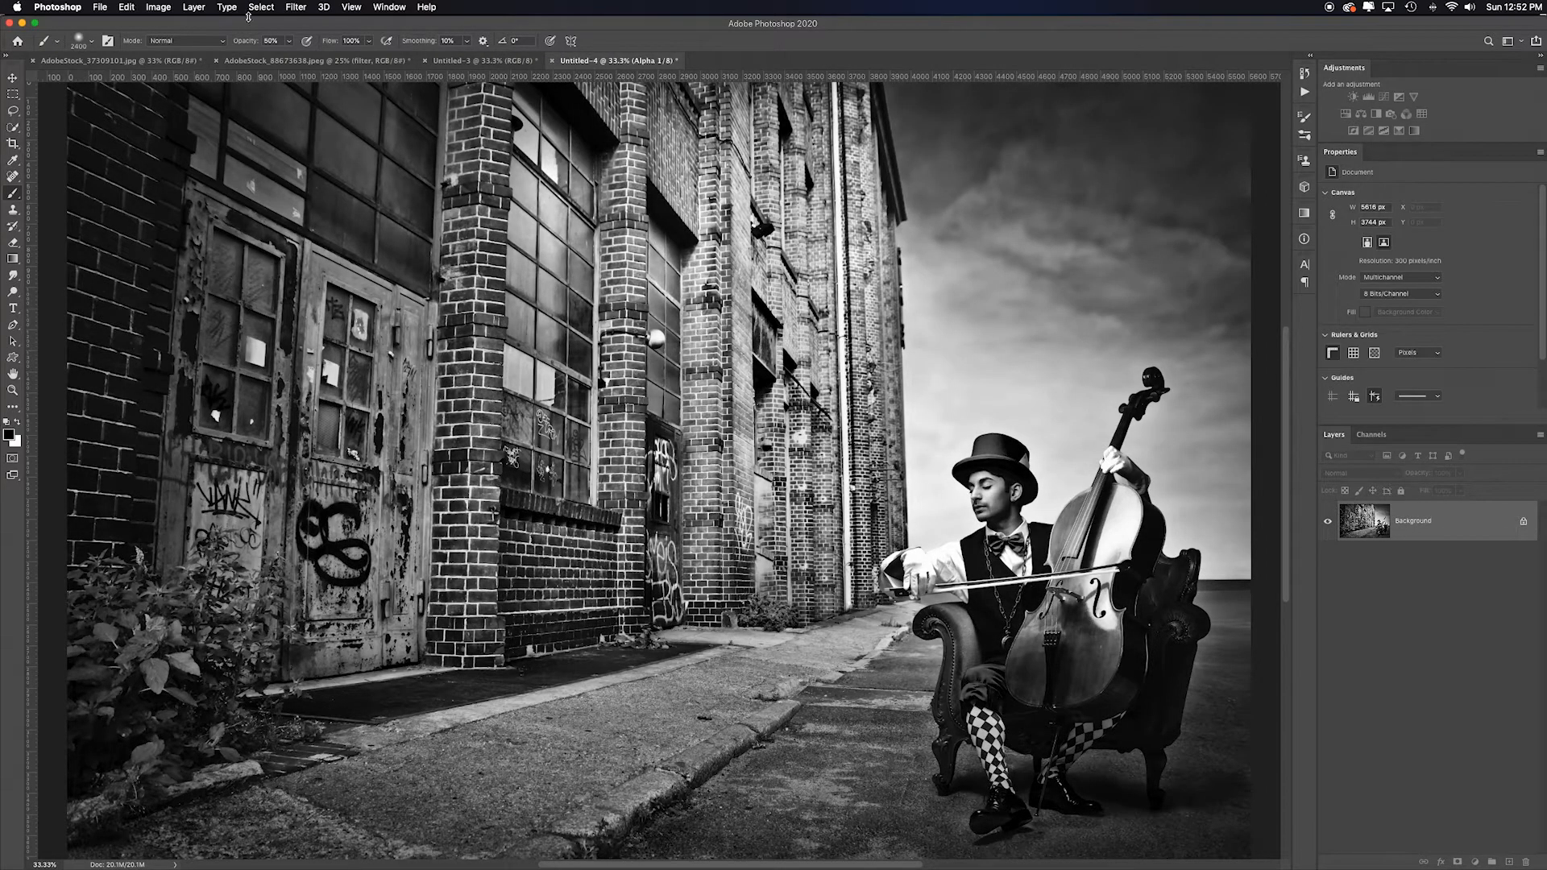
click(157, 9)
mouse_move(193, 25)
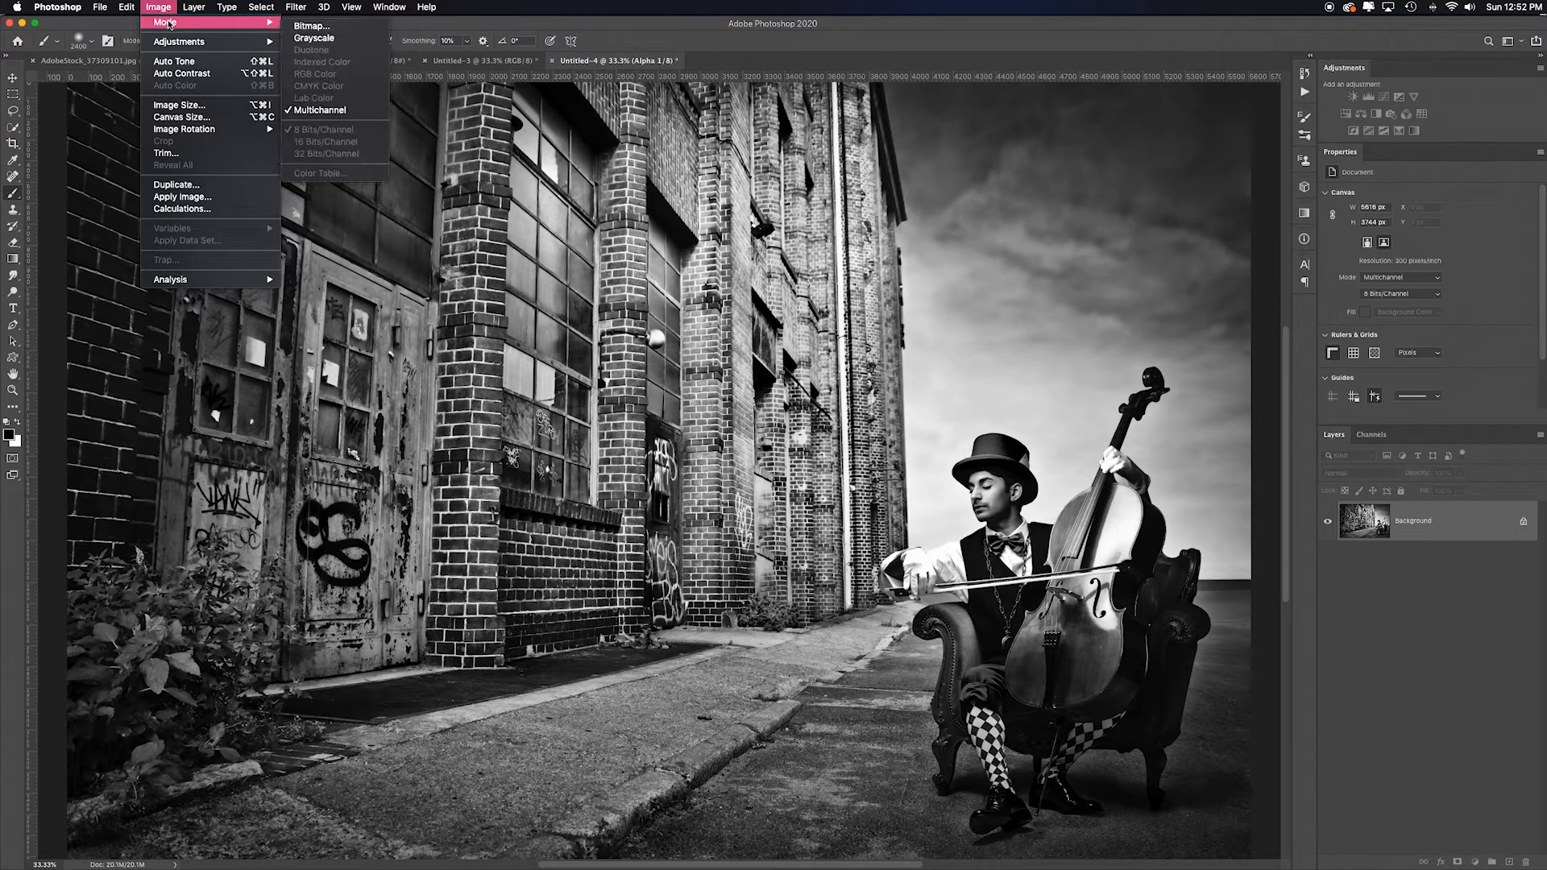
click(321, 39)
click(158, 7)
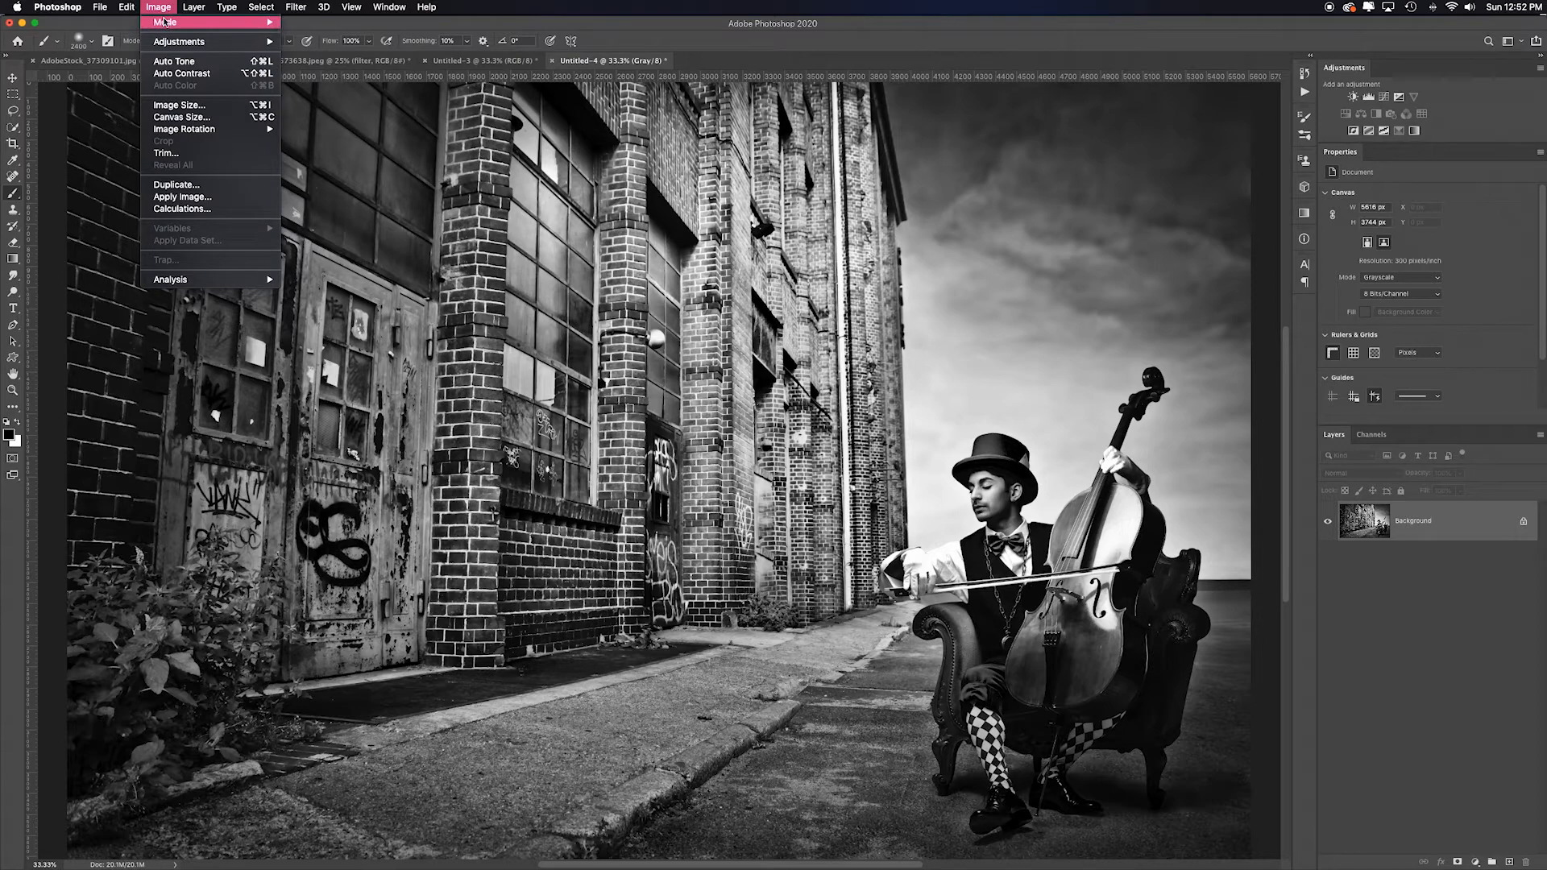
mouse_move(168, 22)
click(341, 73)
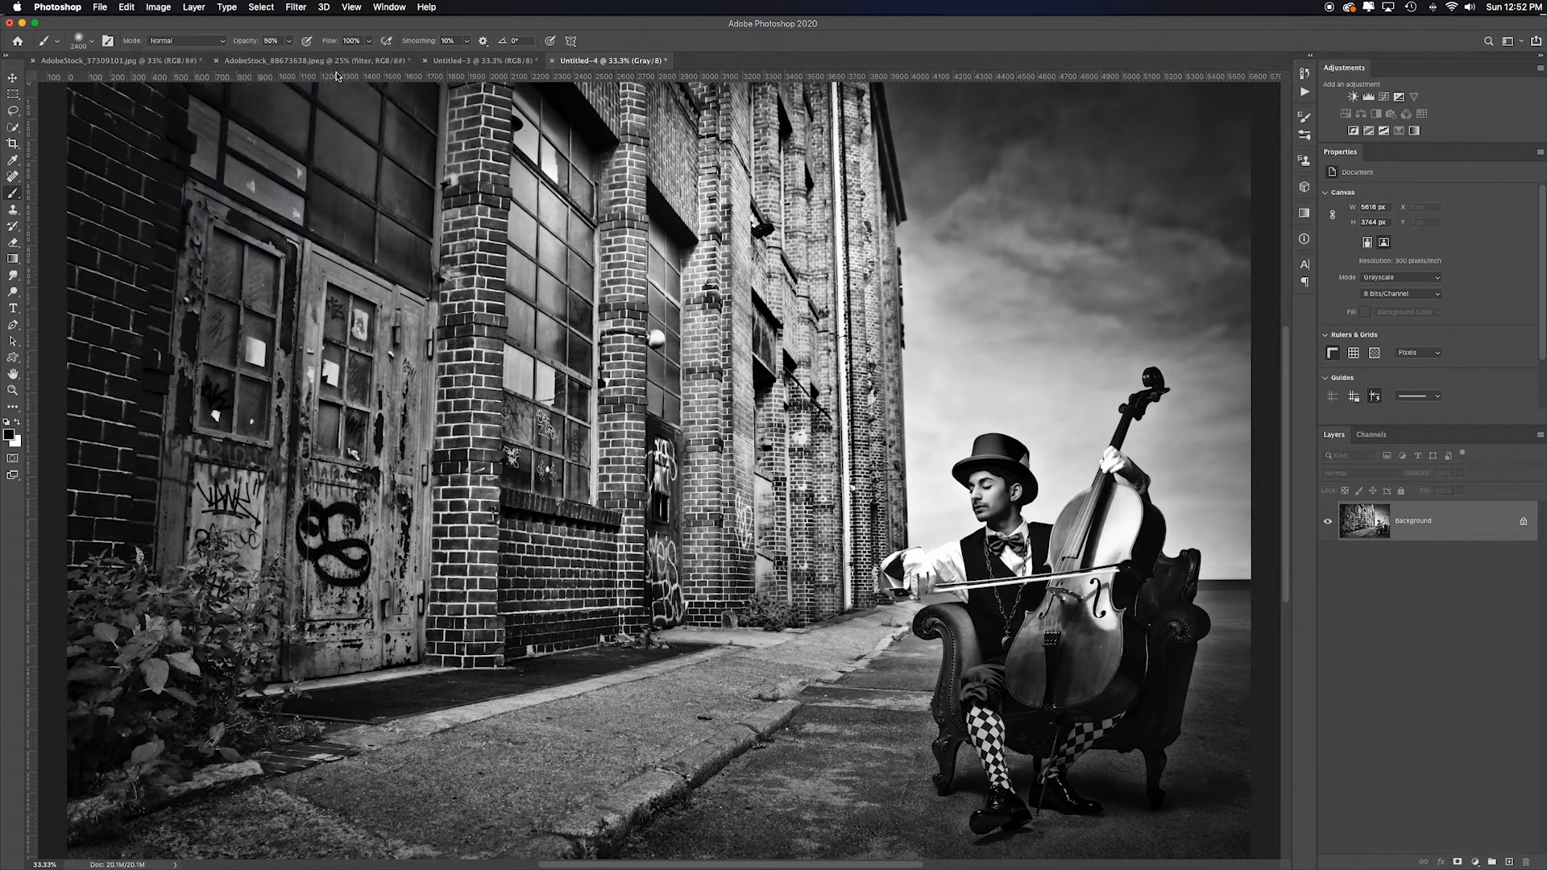
- Drag the second calculation's layer into the first calculation document as a new layer
click(1439, 529)
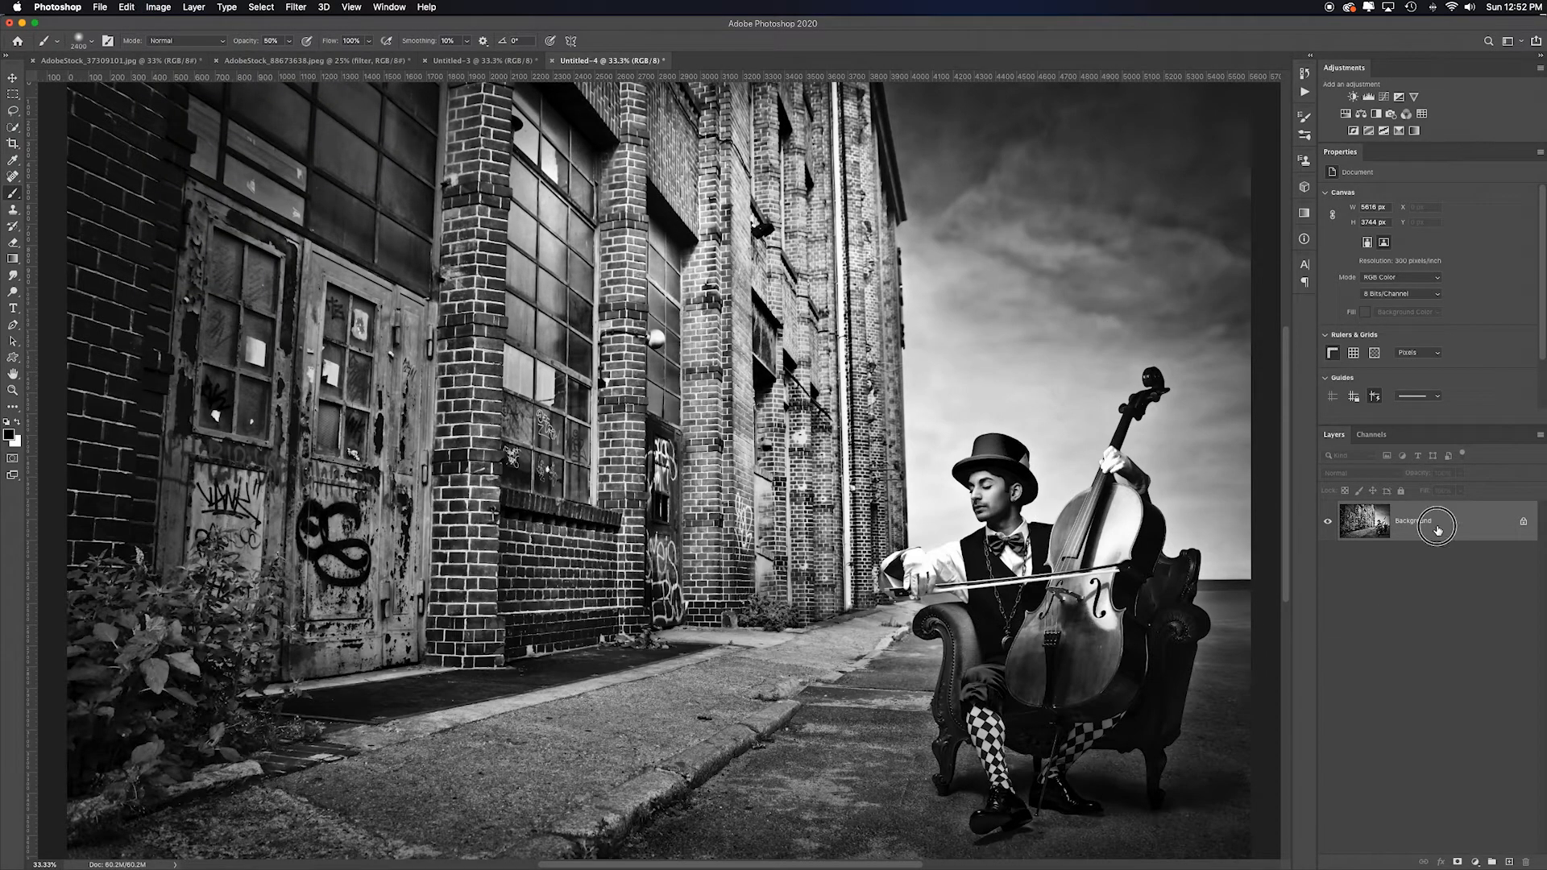
drag(1438, 530, 655, 412)
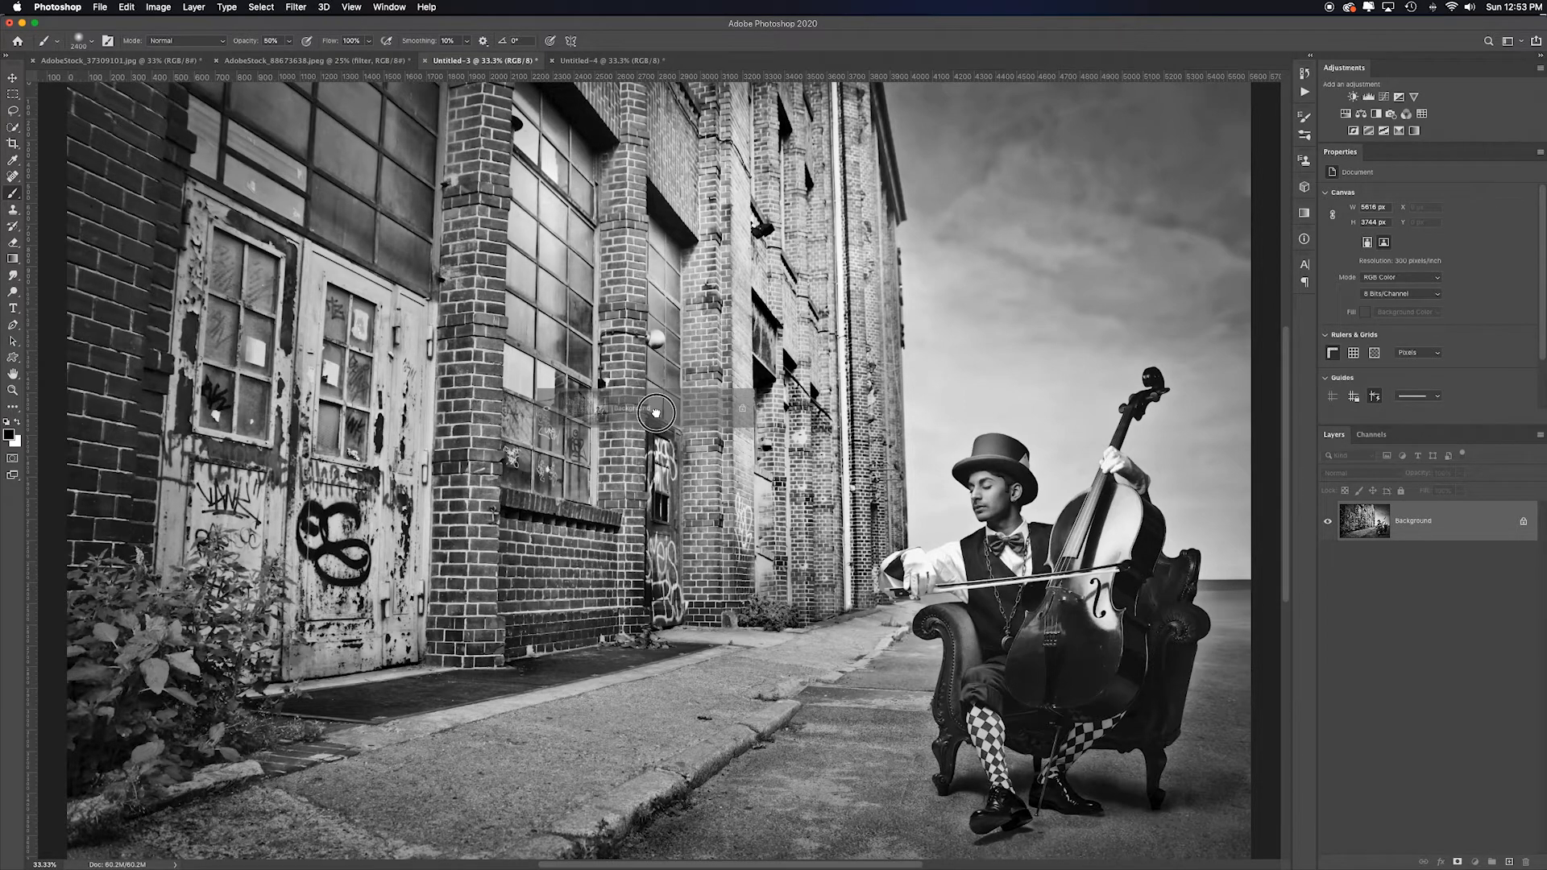
drag(655, 413, 657, 415)
- Compare the new layer against the background, add a layer mask, and paint over the cellist with a large soft brush
click(1328, 523)
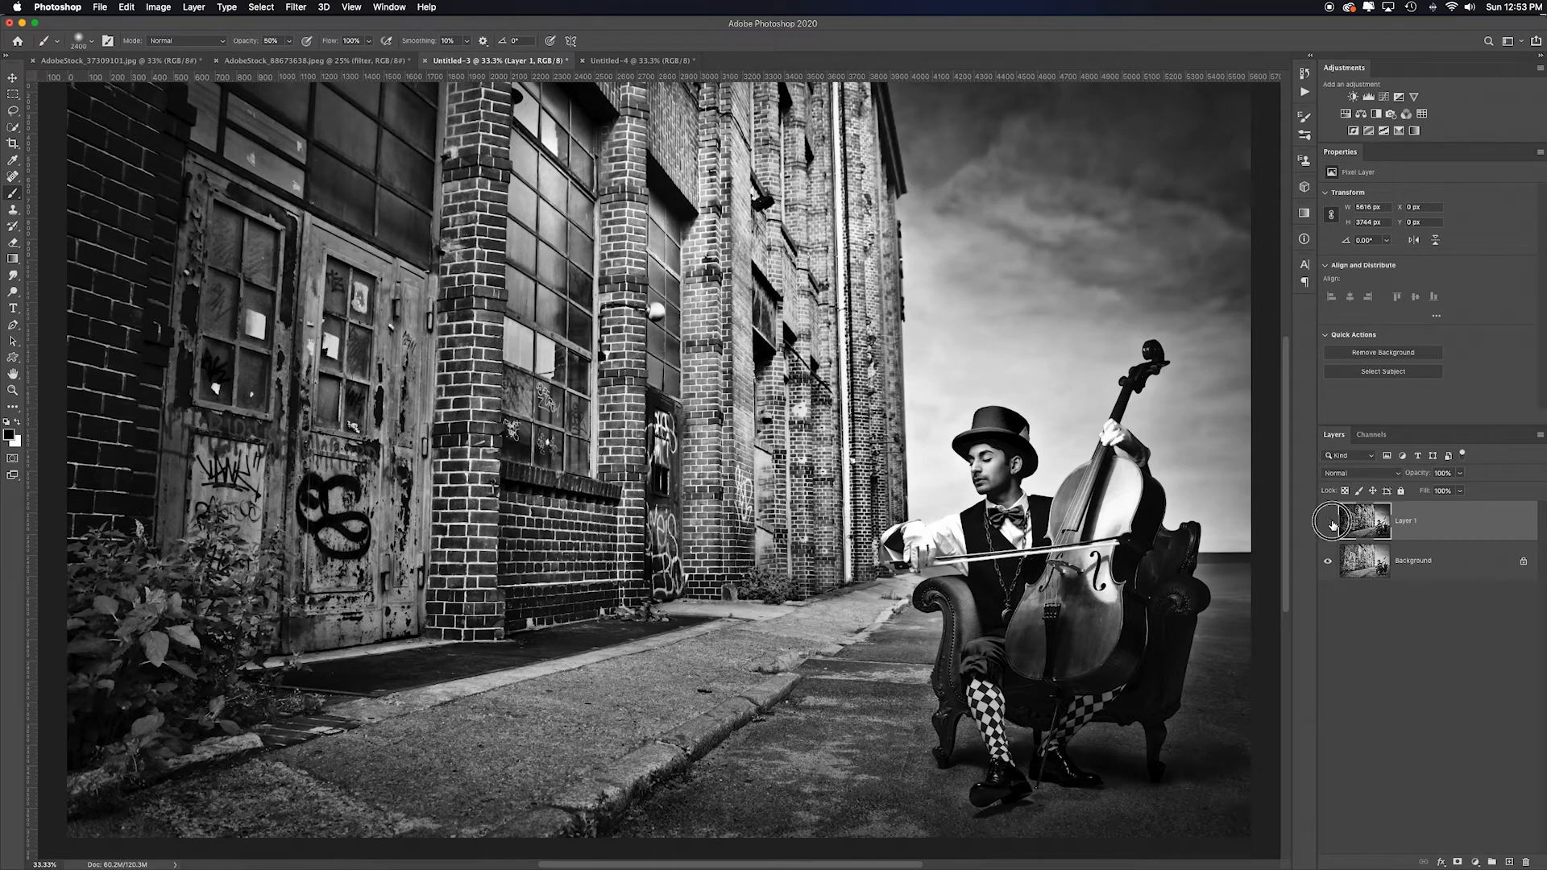
click(1328, 522)
click(1328, 522)
click(1328, 522)
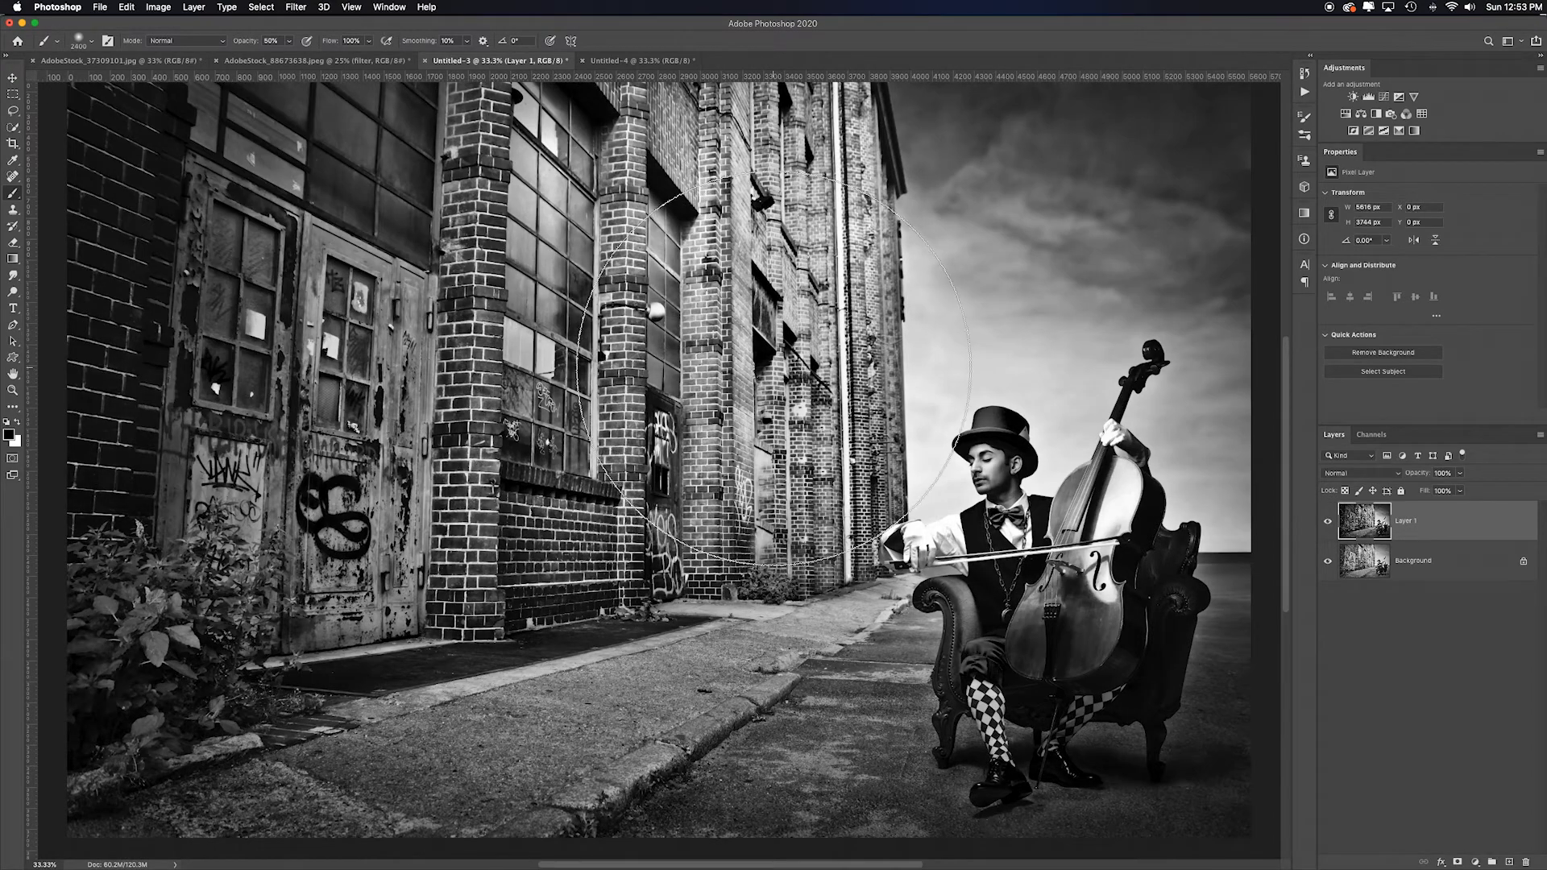
click(1458, 863)
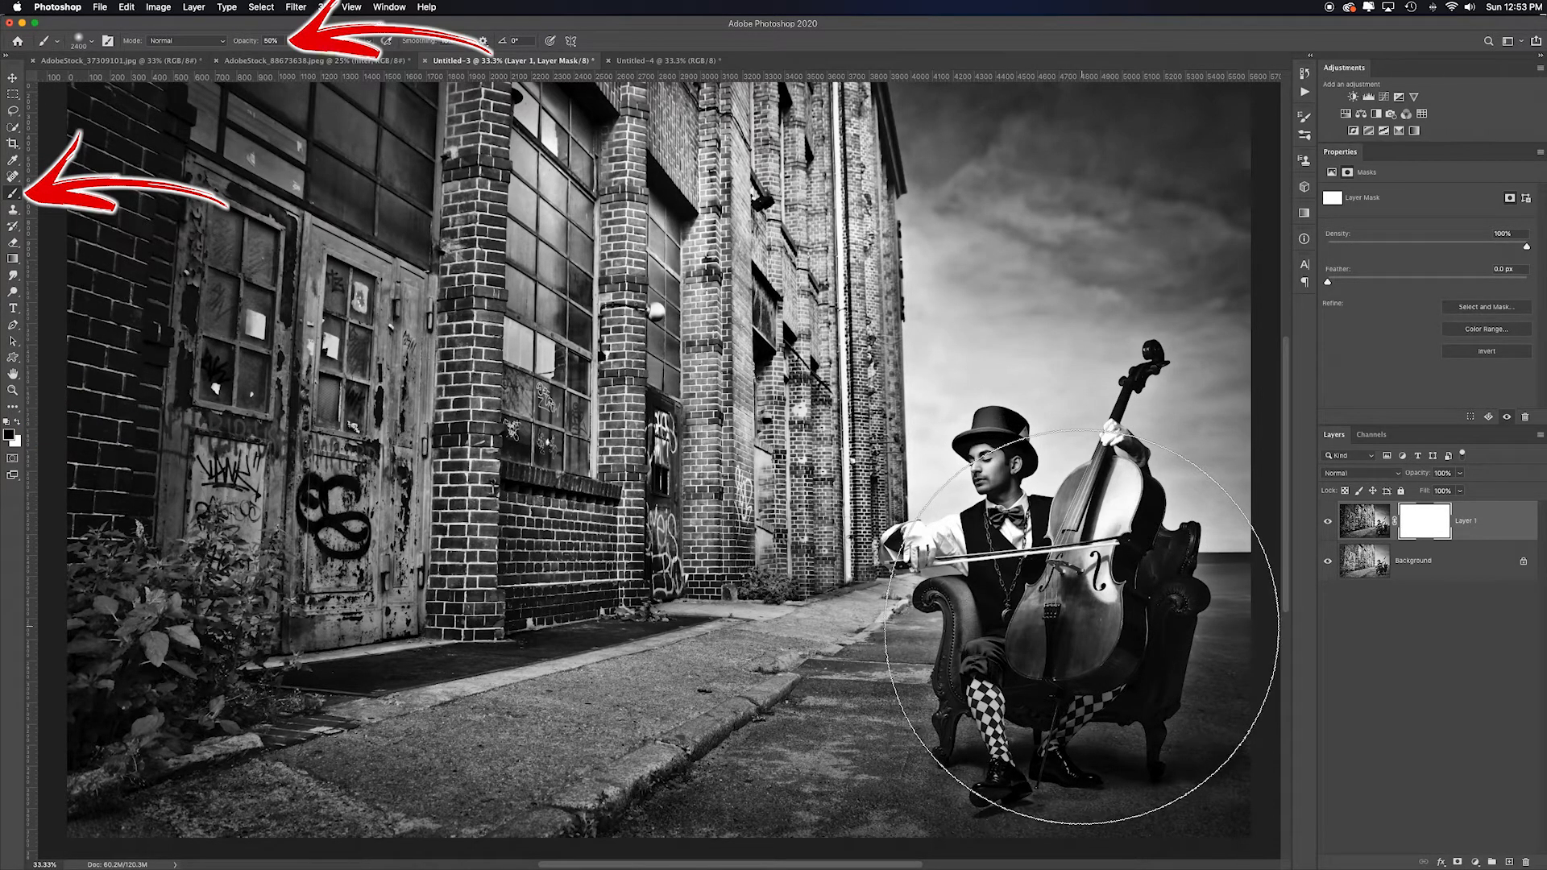
mouse_move(1080, 603)
mouse_down()
mouse_move(1048, 604)
mouse_move(1000, 561)
mouse_move(1093, 554)
mouse_move(1084, 493)
mouse_move(1042, 617)
mouse_move(949, 622)
mouse_move(1077, 600)
mouse_up()
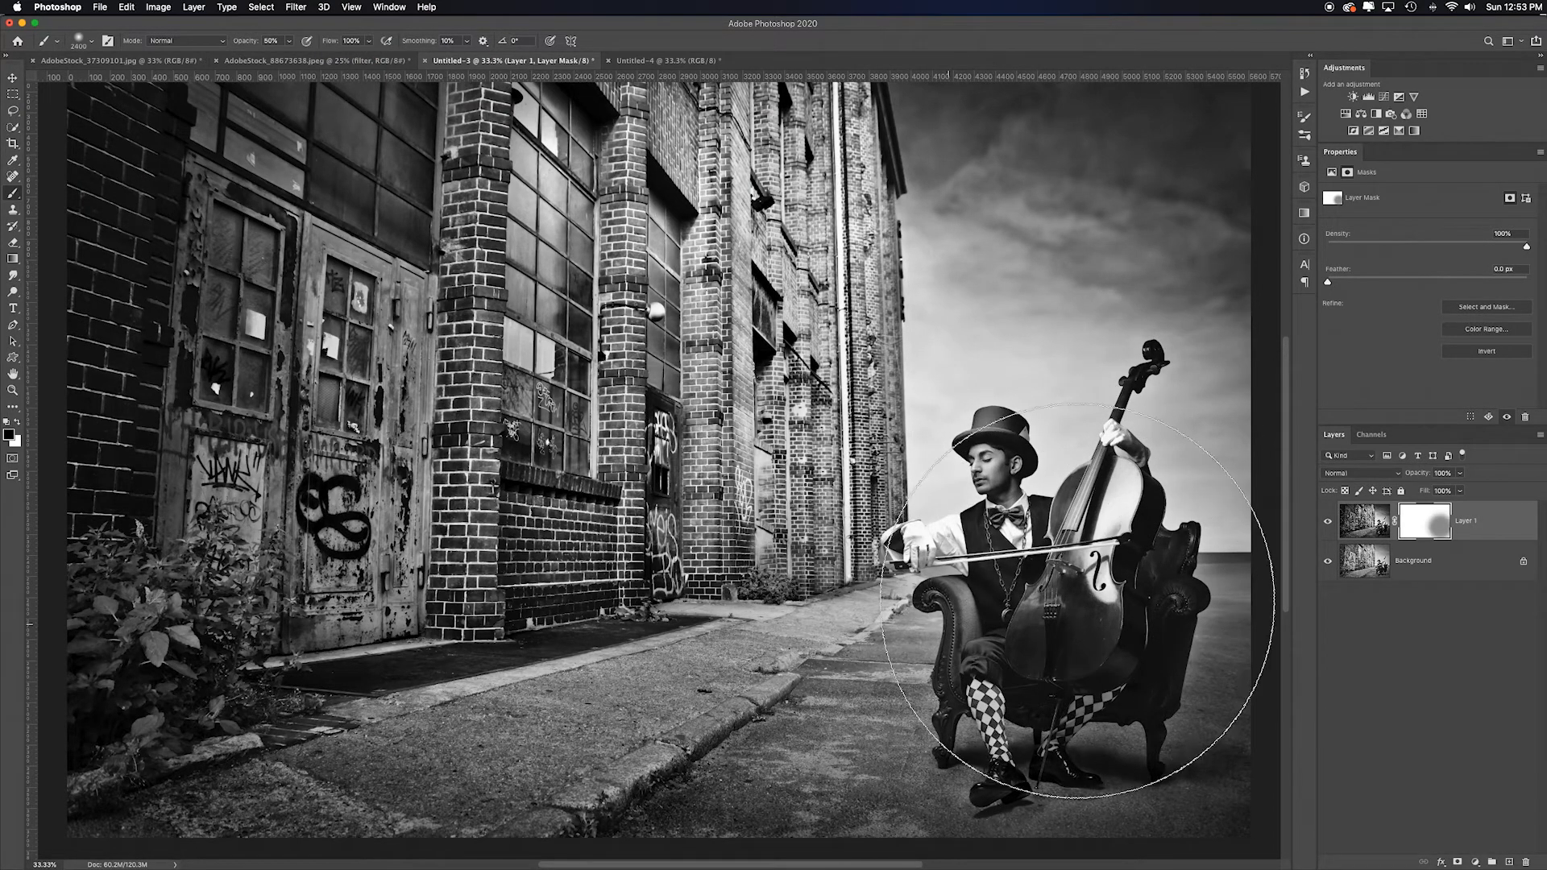
- Switch to white, shrink the brush, and paint on the mask near the cellist's hand and cello scroll
key(x)
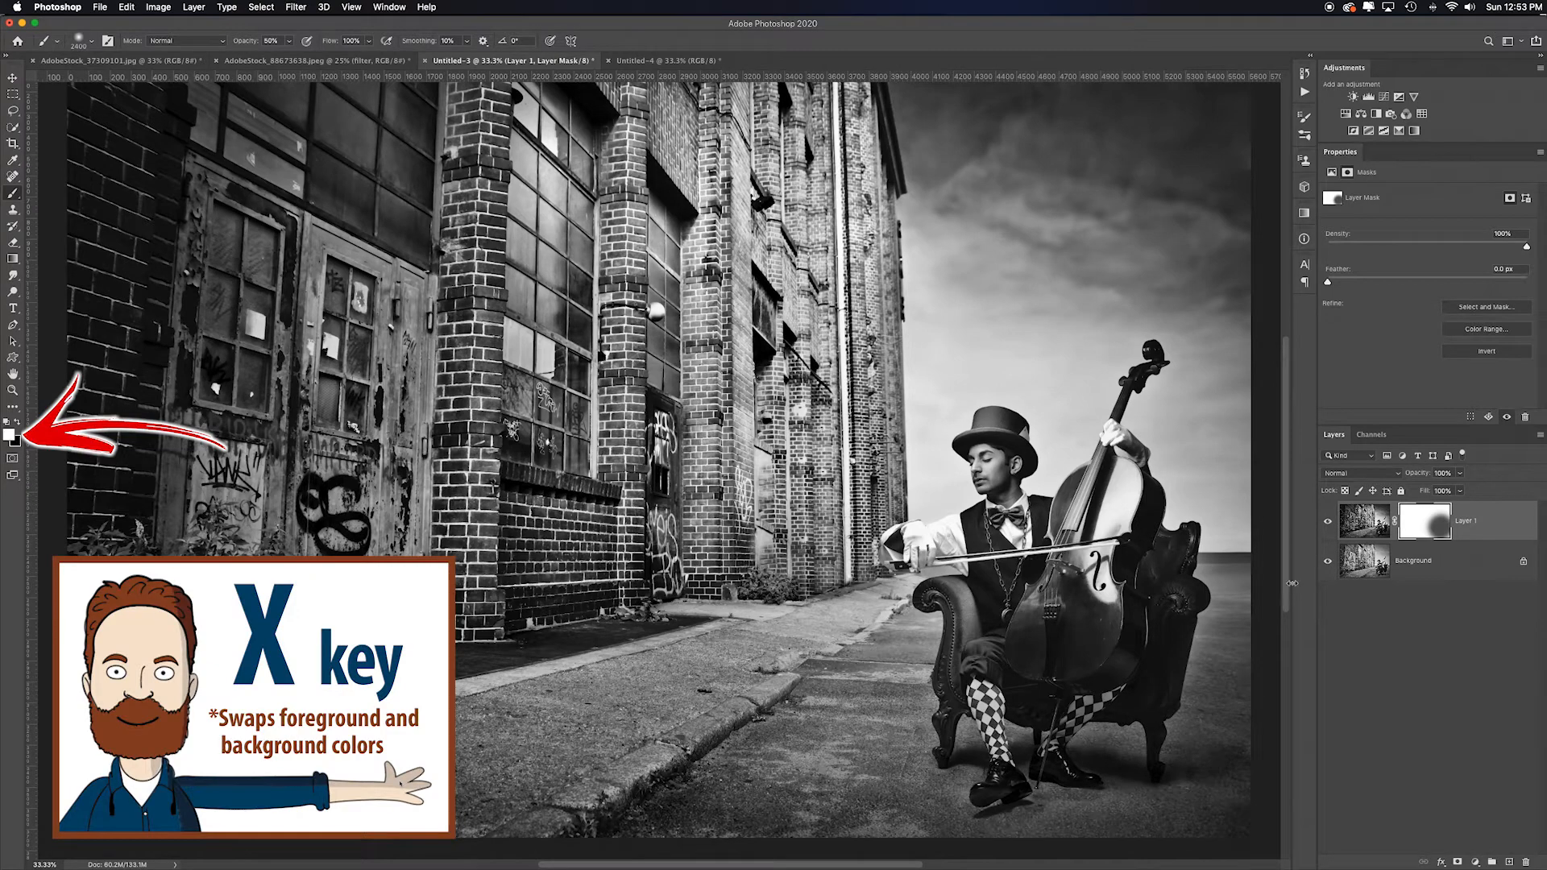
key(bracketleft)
key(bracketleft)
key(bracketleft)
key(bracketleft)
key(bracketleft)
key(bracketleft)
key(bracketleft)
key(bracketleft)
key(bracketleft)
key(bracketleft)
key(bracketleft)
key(bracketleft)
key(bracketleft)
key(bracketleft)
key(bracketleft)
key(bracketleft)
key(bracketleft)
key(bracketleft)
key(bracketleft)
key(bracketleft)
key(bracketleft)
key(bracketleft)
key(bracketleft)
mouse_move(1124, 481)
mouse_down()
mouse_move(1102, 580)
mouse_move(1120, 508)
mouse_up()
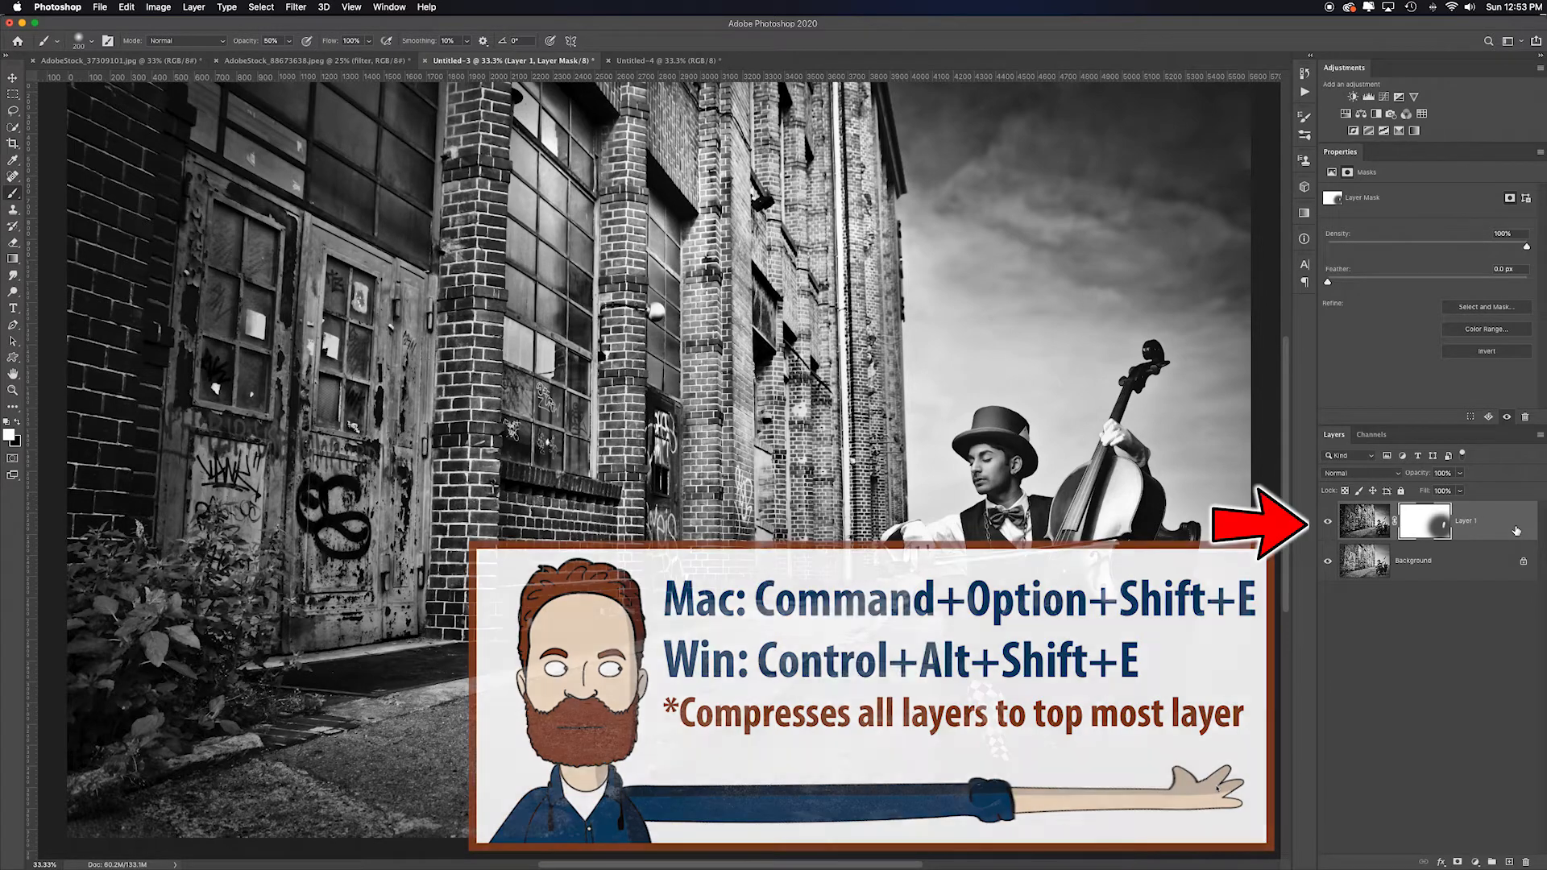
- Stamp all visible layers into a new merged layer and duplicate it
key(super+alt+shift+e)
key(super+j)
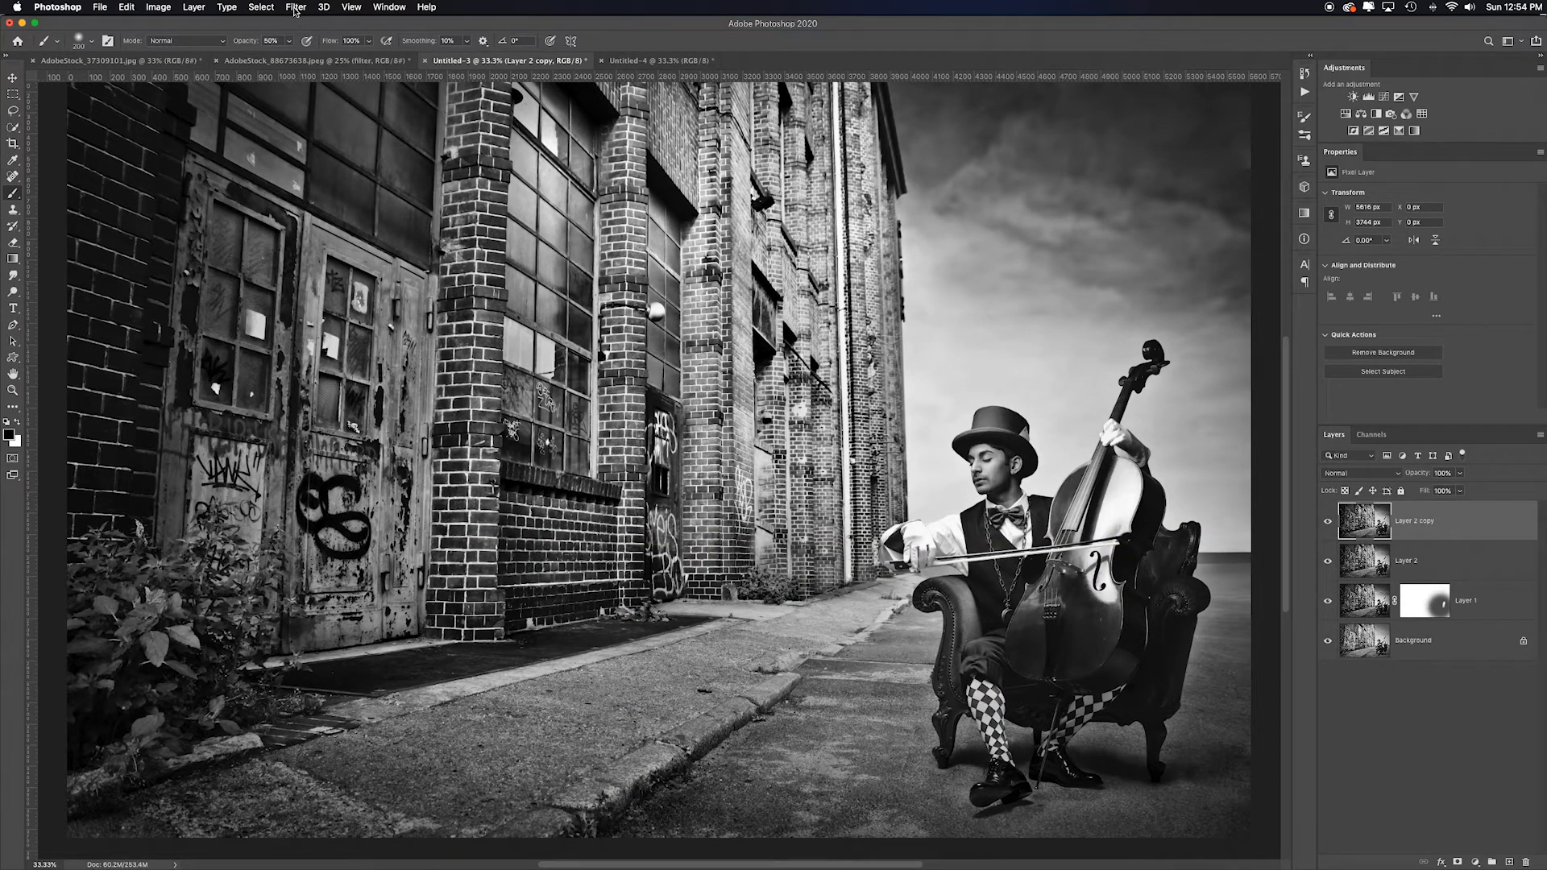
- Open the Camera Raw Filter on the copy and set Clarity to +49 and Dehaze to +42
click(296, 8)
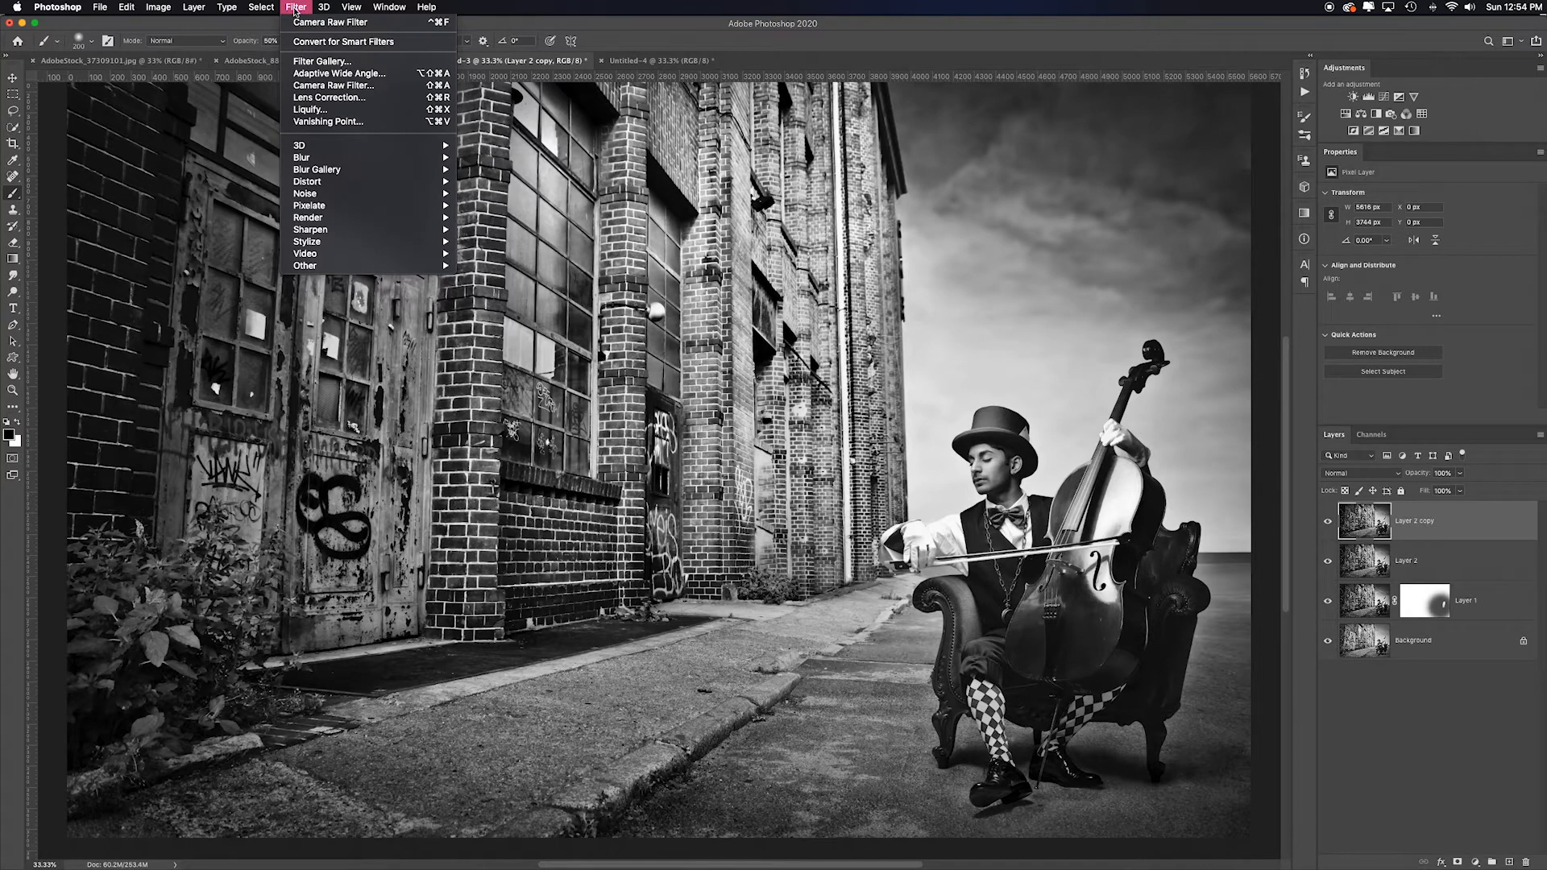
click(371, 85)
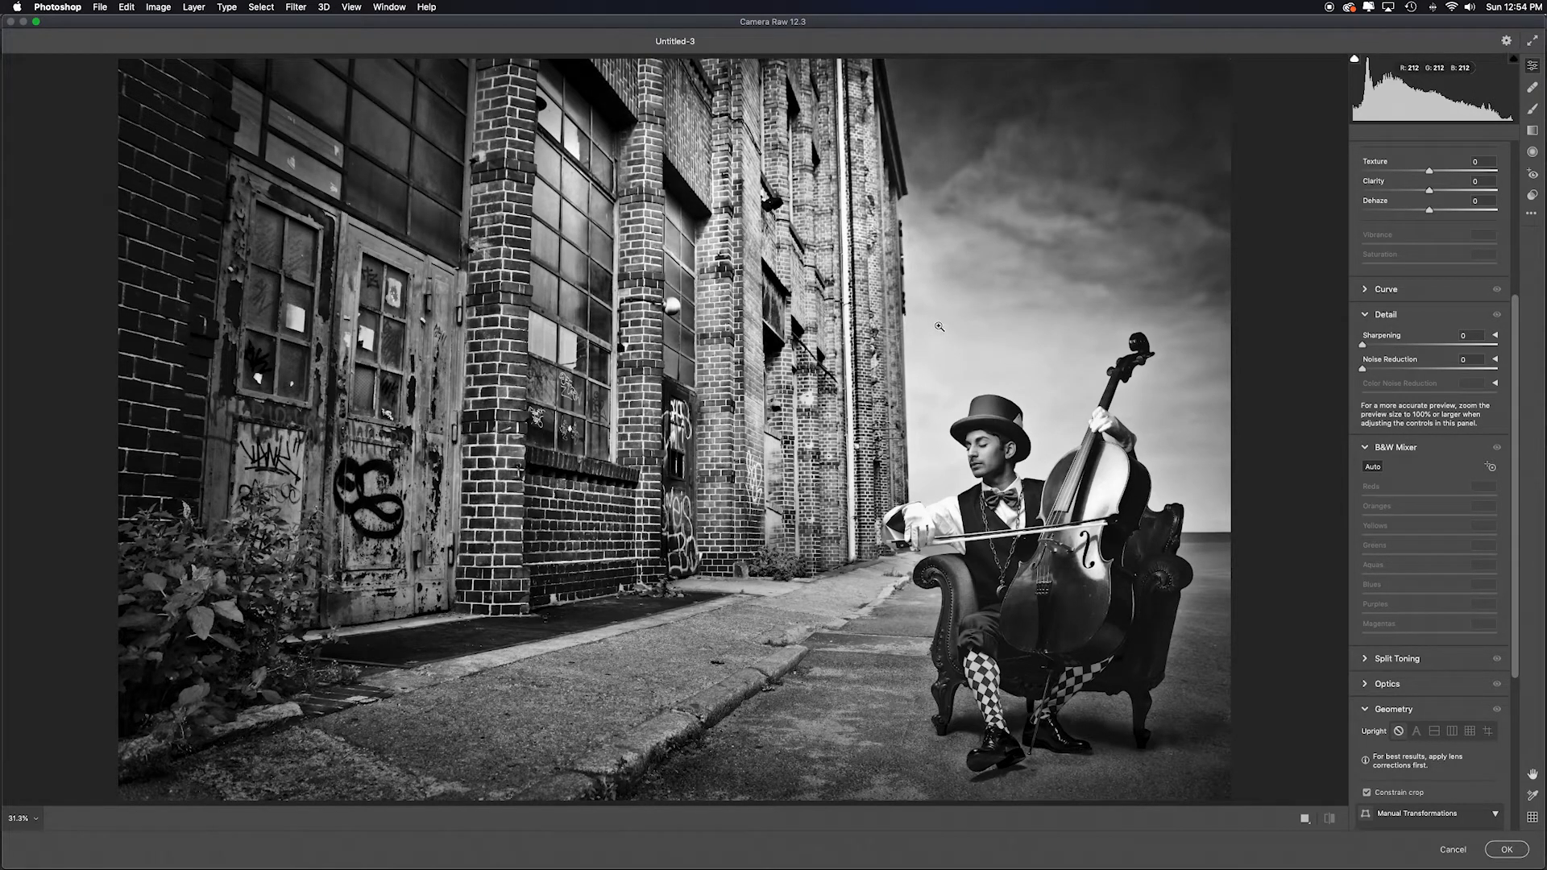
scroll(1393, 316, up, 5)
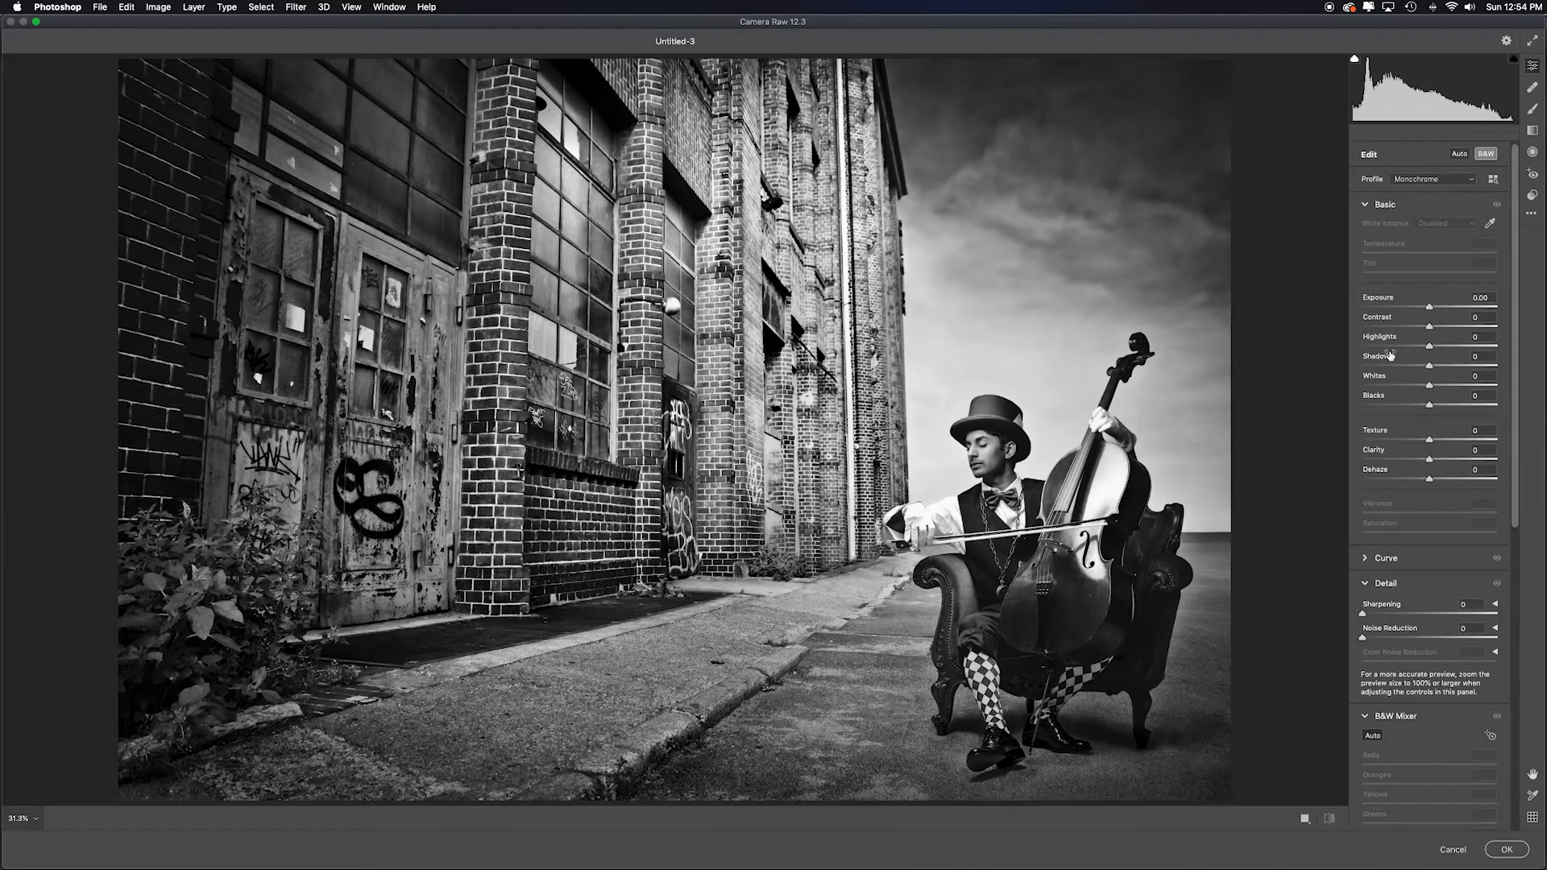
mouse_move(1431, 460)
mouse_down()
mouse_move(1465, 462)
mouse_move(1457, 474)
mouse_up()
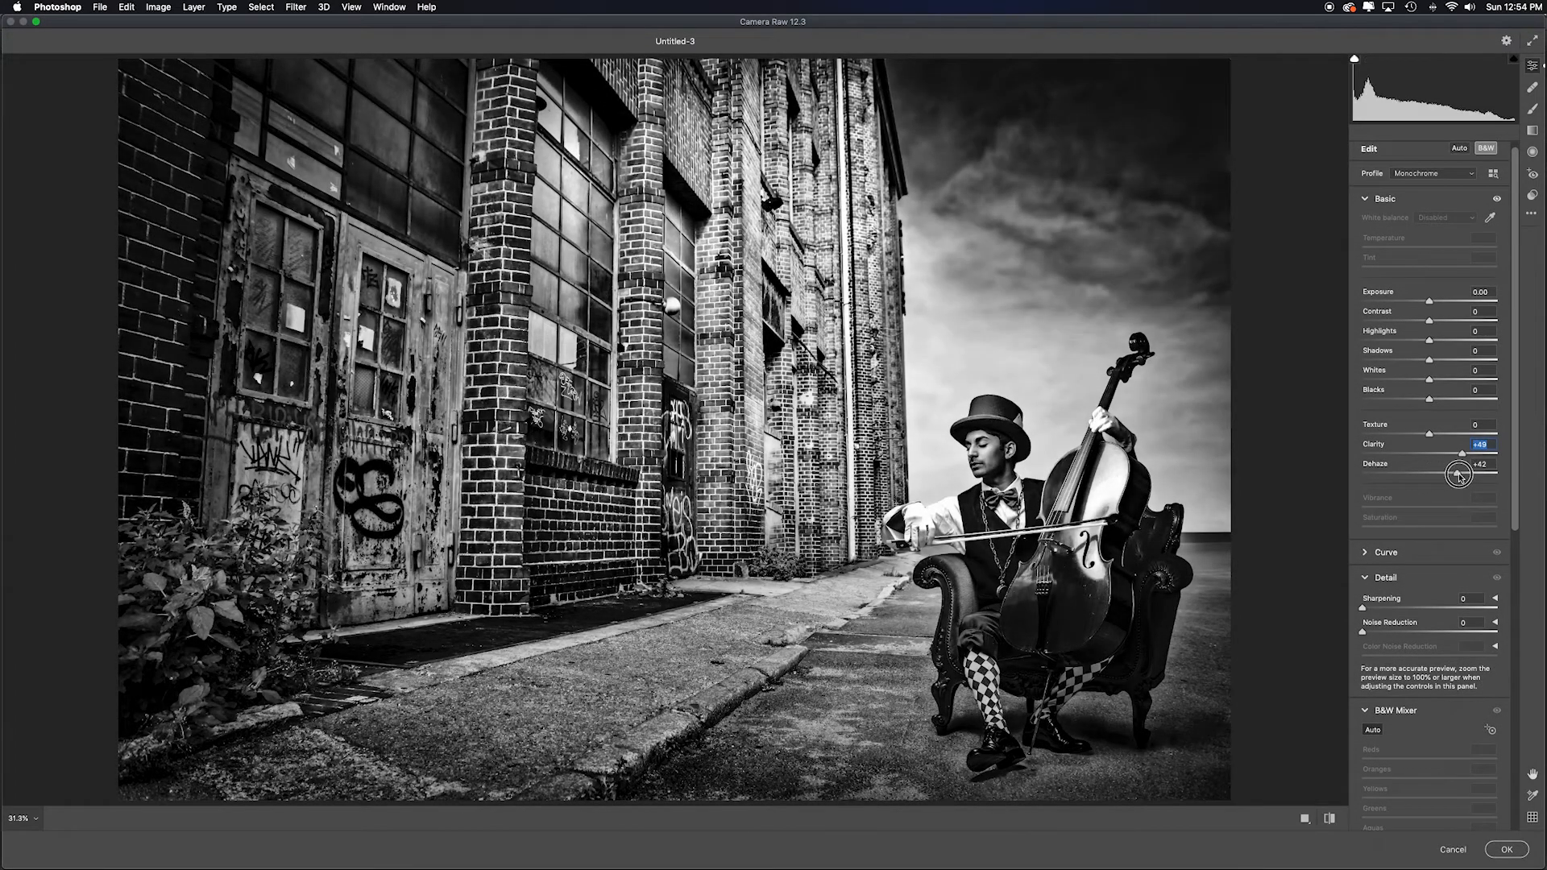
- Add a -16 vignette and lower Highlights to -43, then apply the Camera Raw filter
scroll(1388, 644, down, 2)
click(1366, 560)
click(1365, 585)
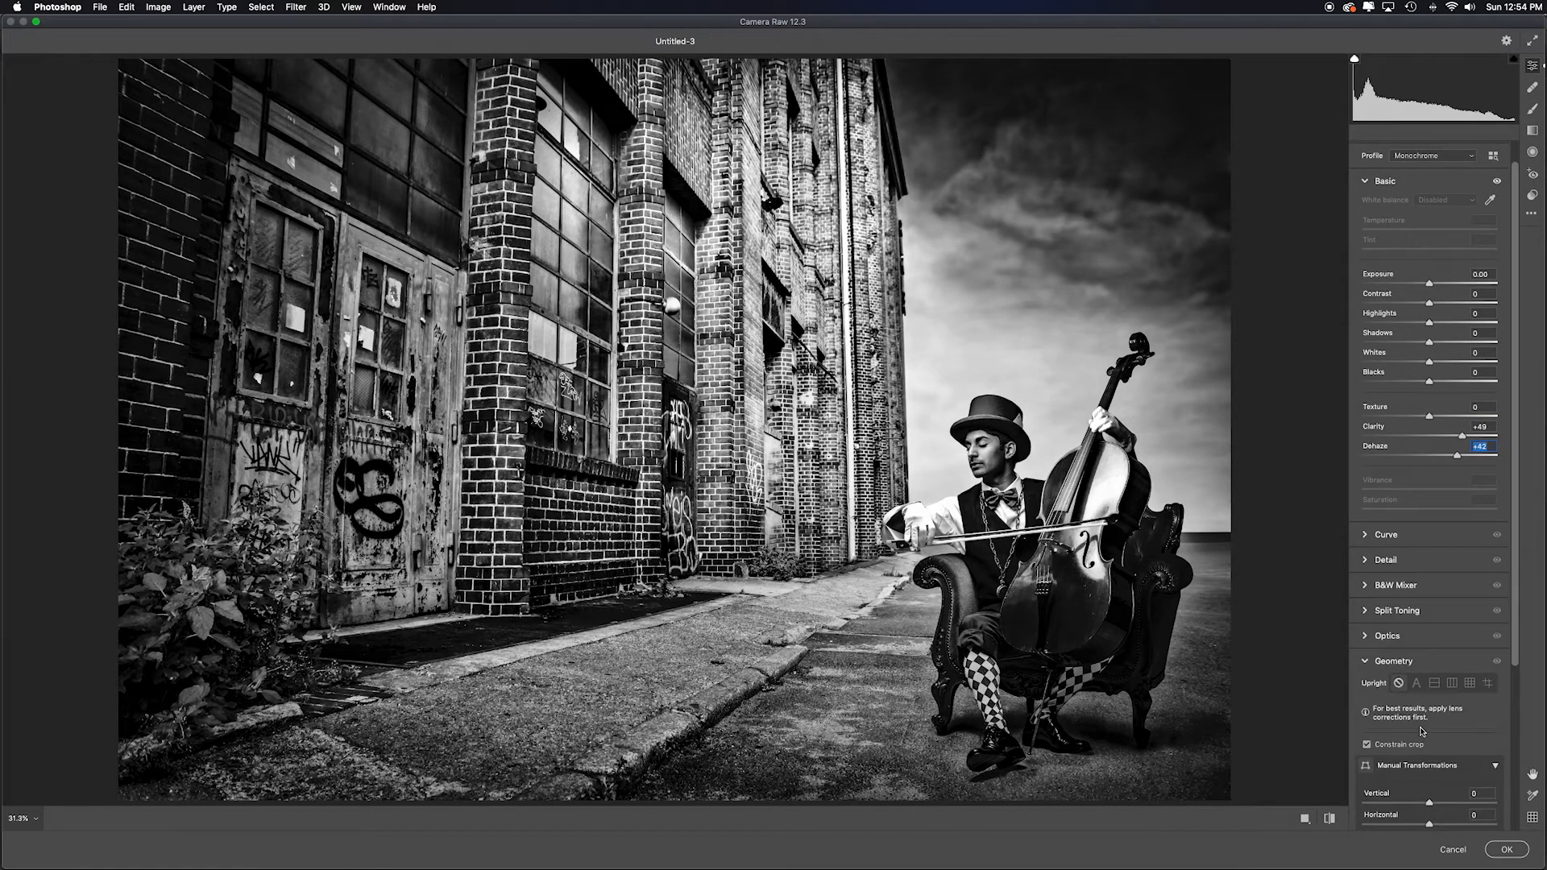
click(1367, 661)
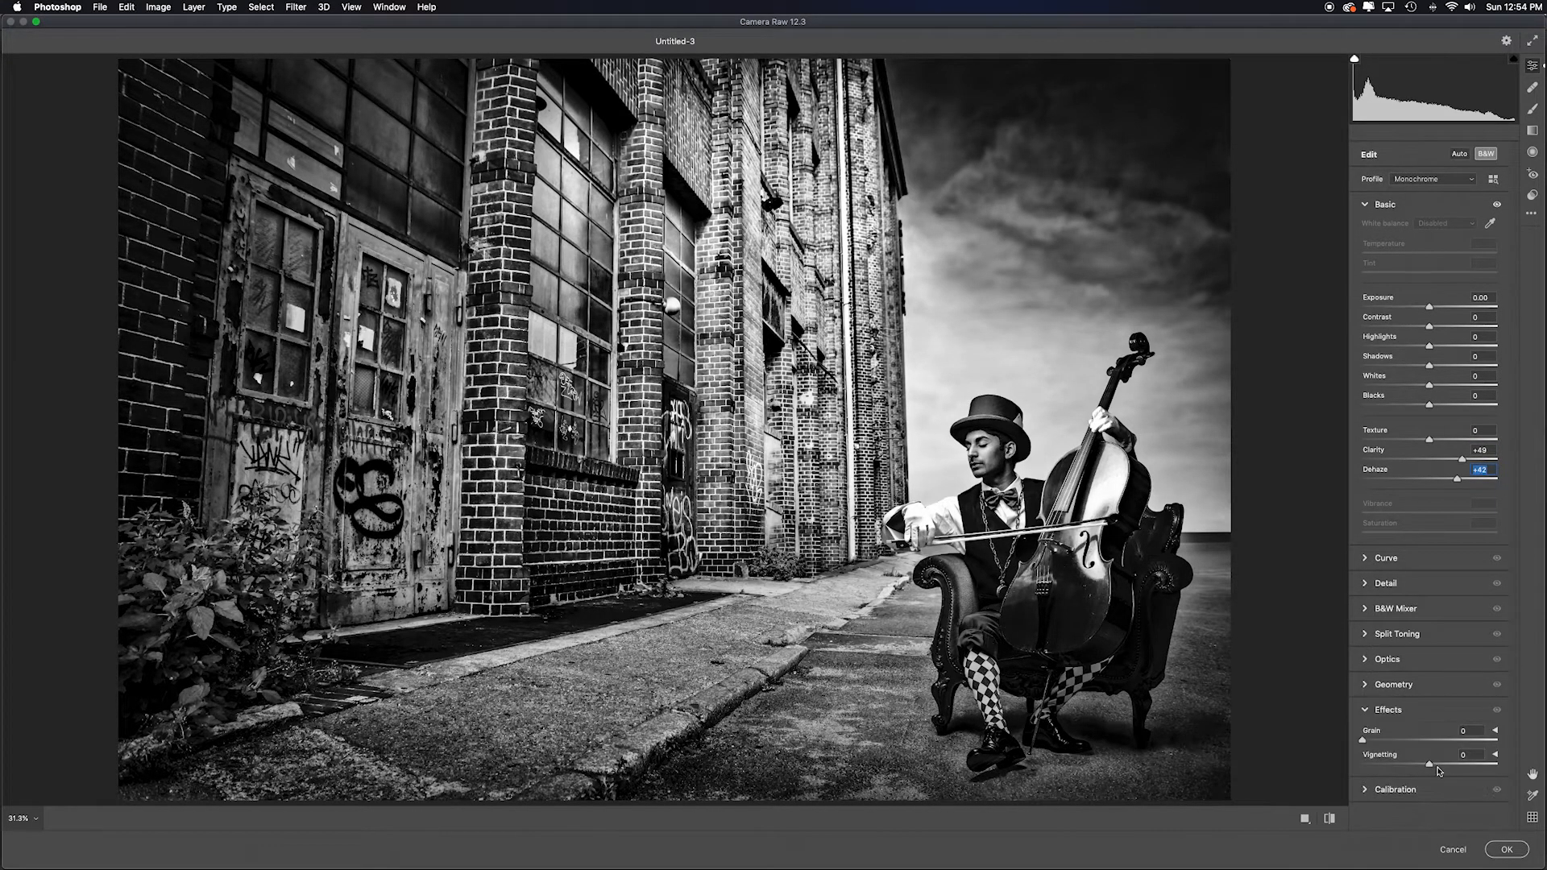
mouse_move(1429, 765)
mouse_down()
mouse_move(1404, 764)
mouse_move(1419, 766)
mouse_up()
drag(1429, 349, 1401, 348)
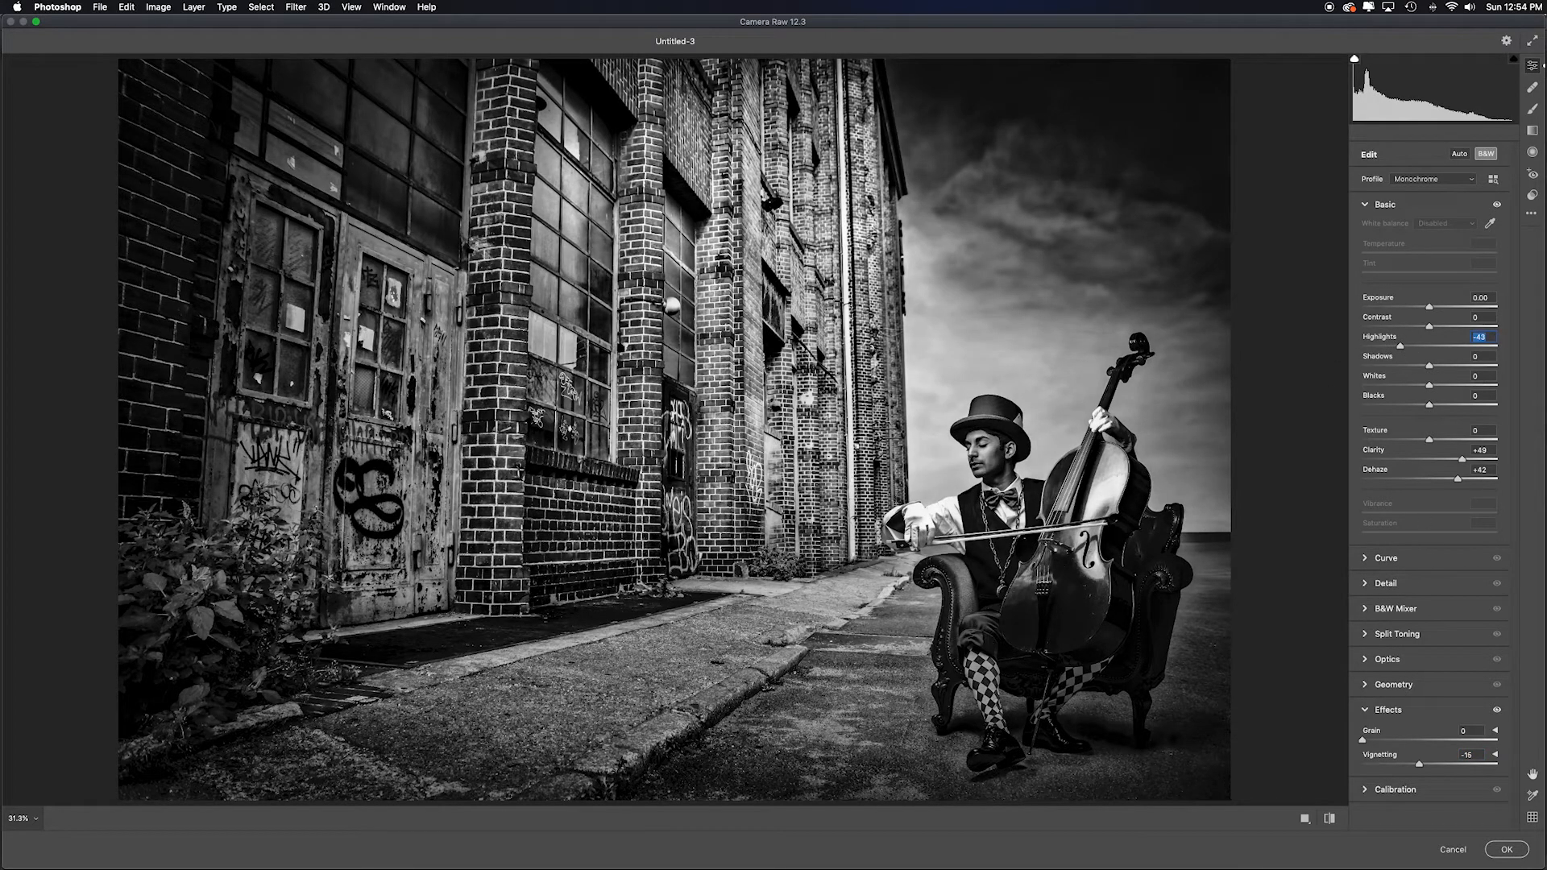
click(1506, 849)
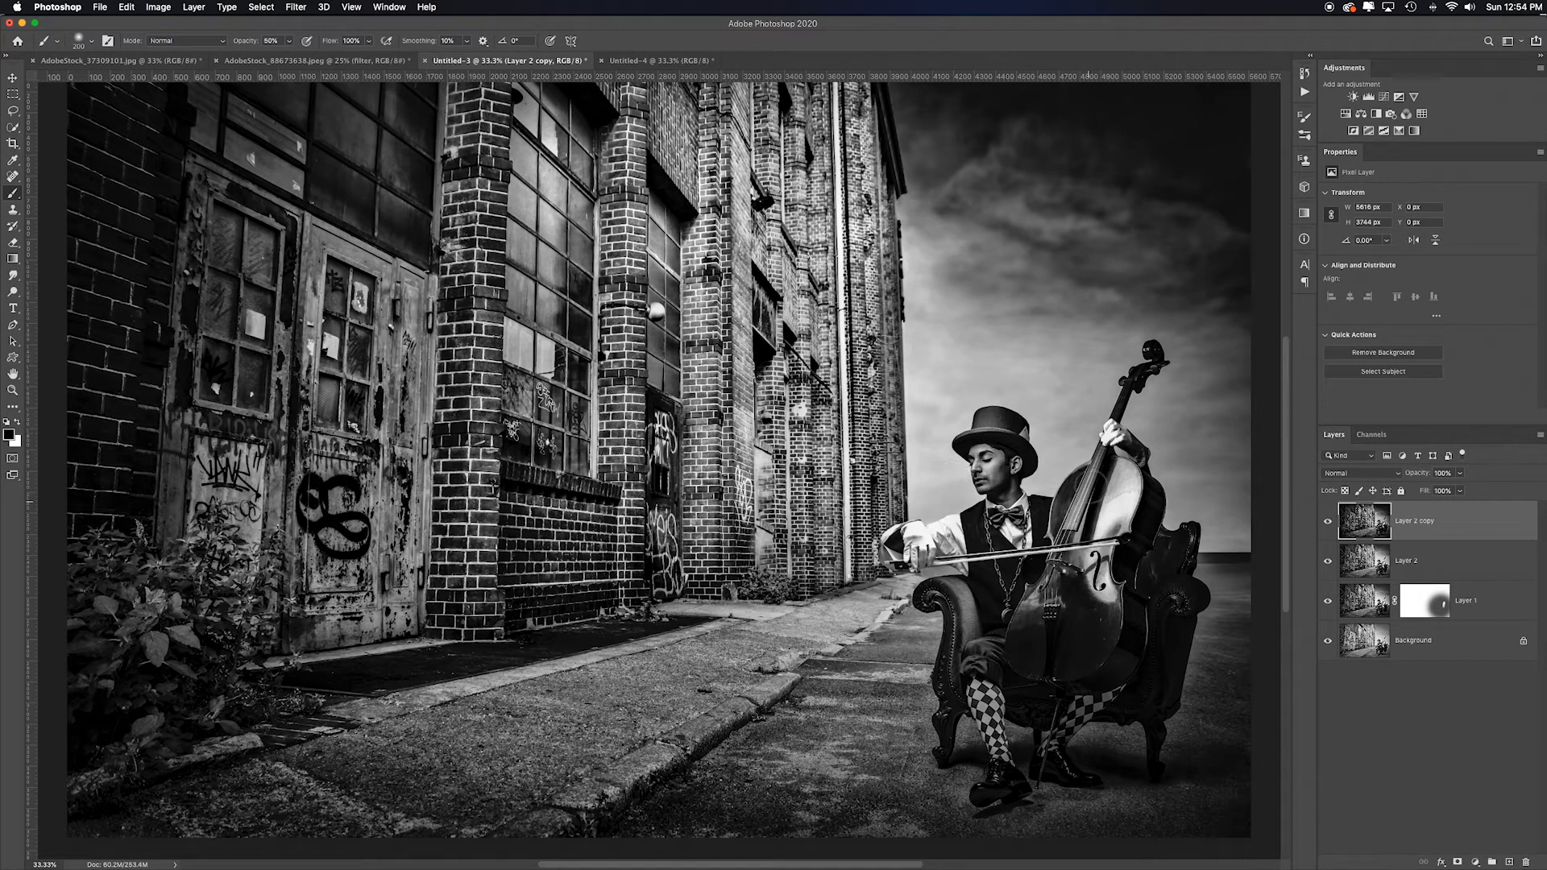
- Create a new empty layer and set its blending mode to Soft Light
click(1508, 862)
click(1362, 474)
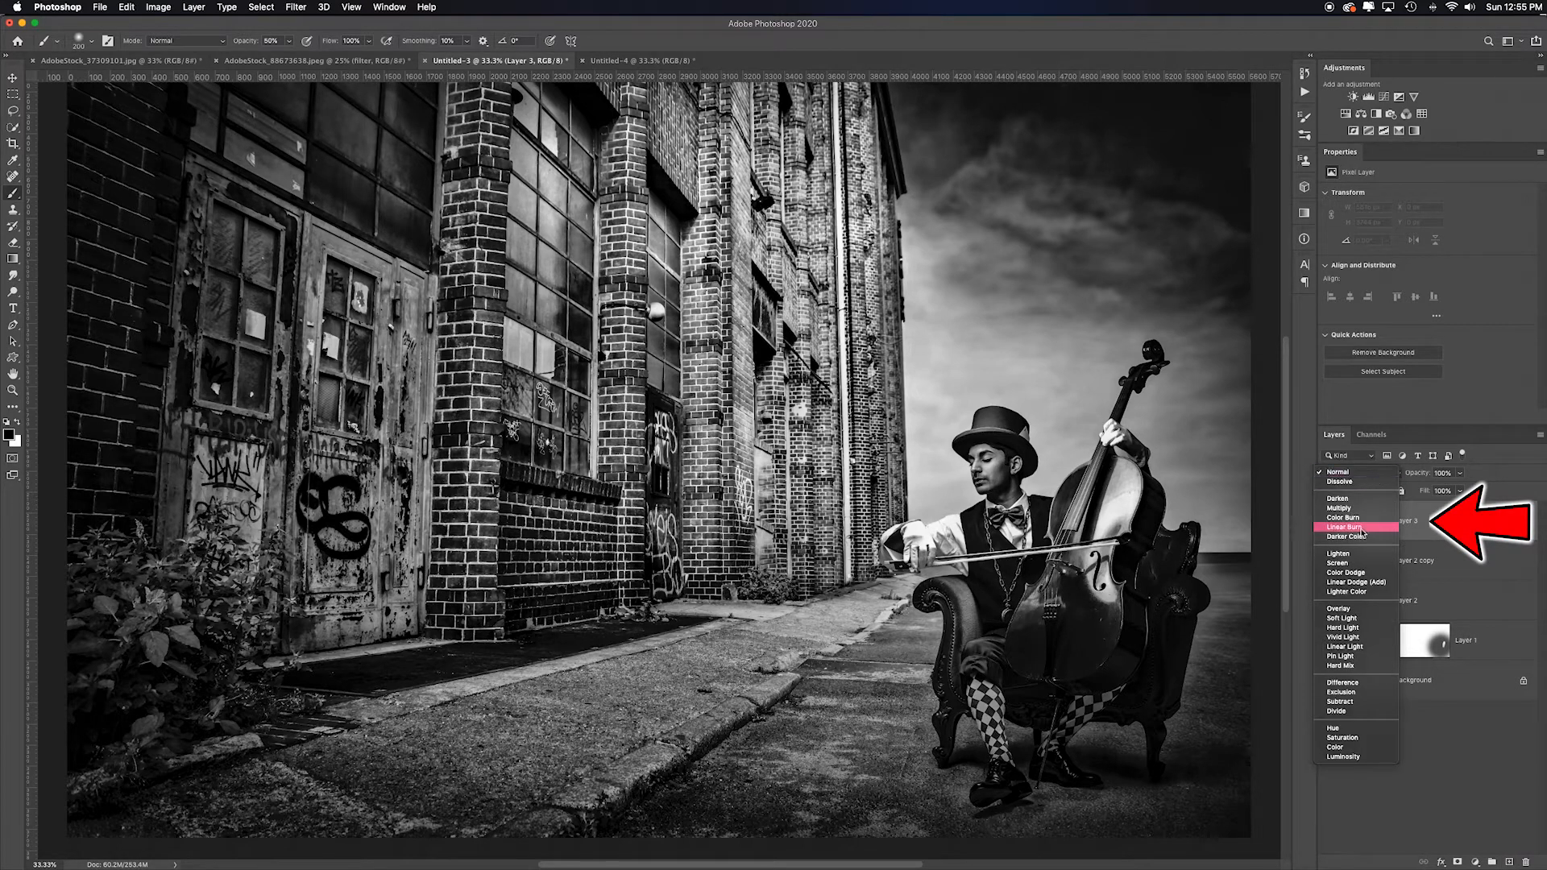
click(1364, 622)
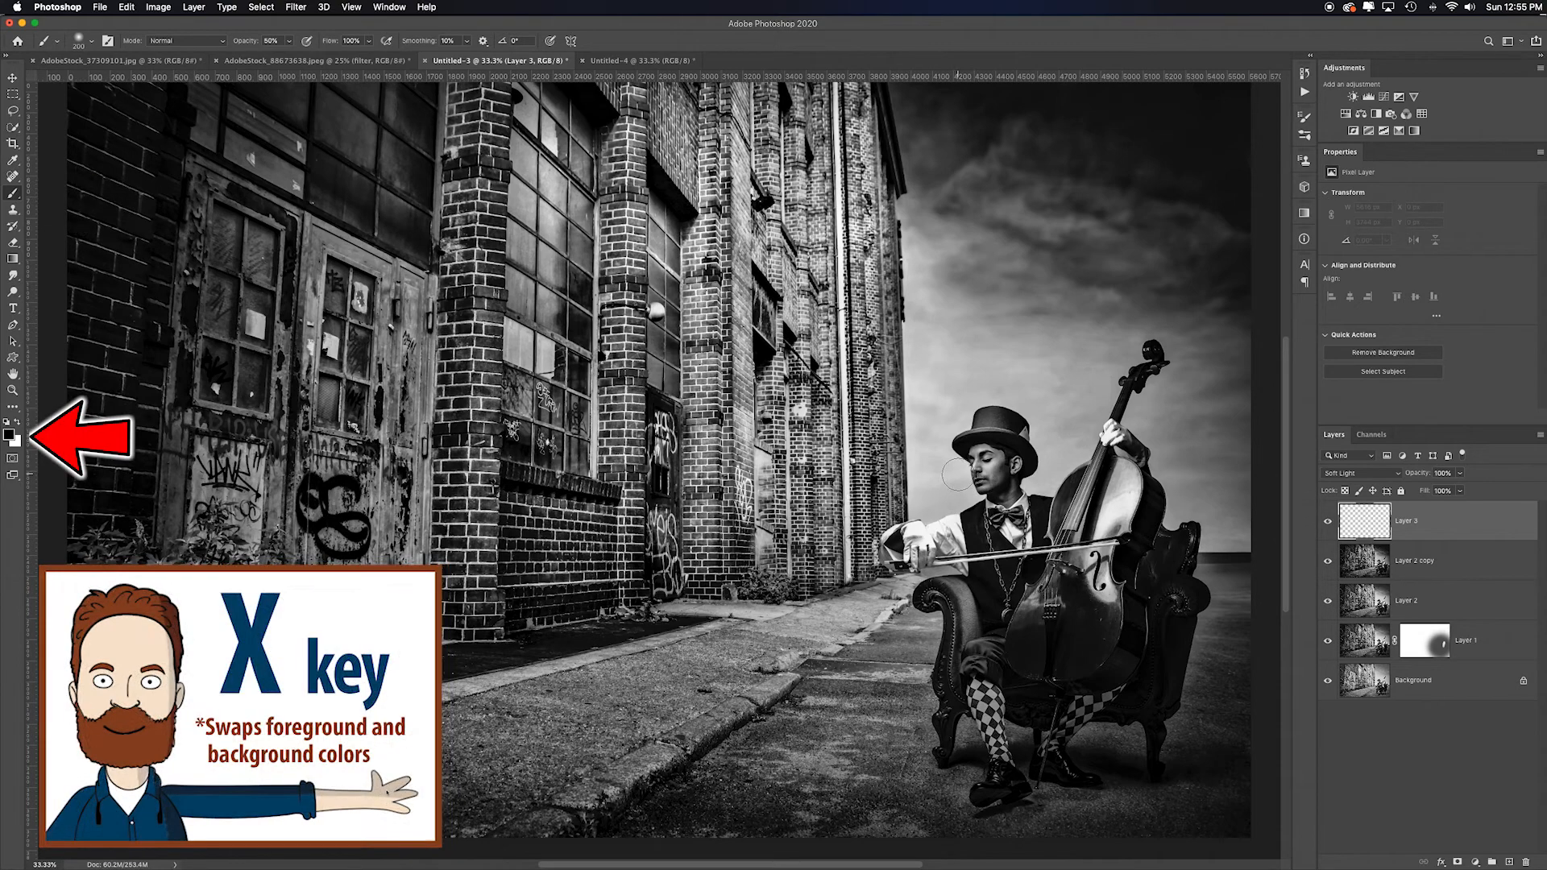
- Switch to white, enlarge the brush, and paint a soft highlight over the cellist on the Soft Light layer
key(x)
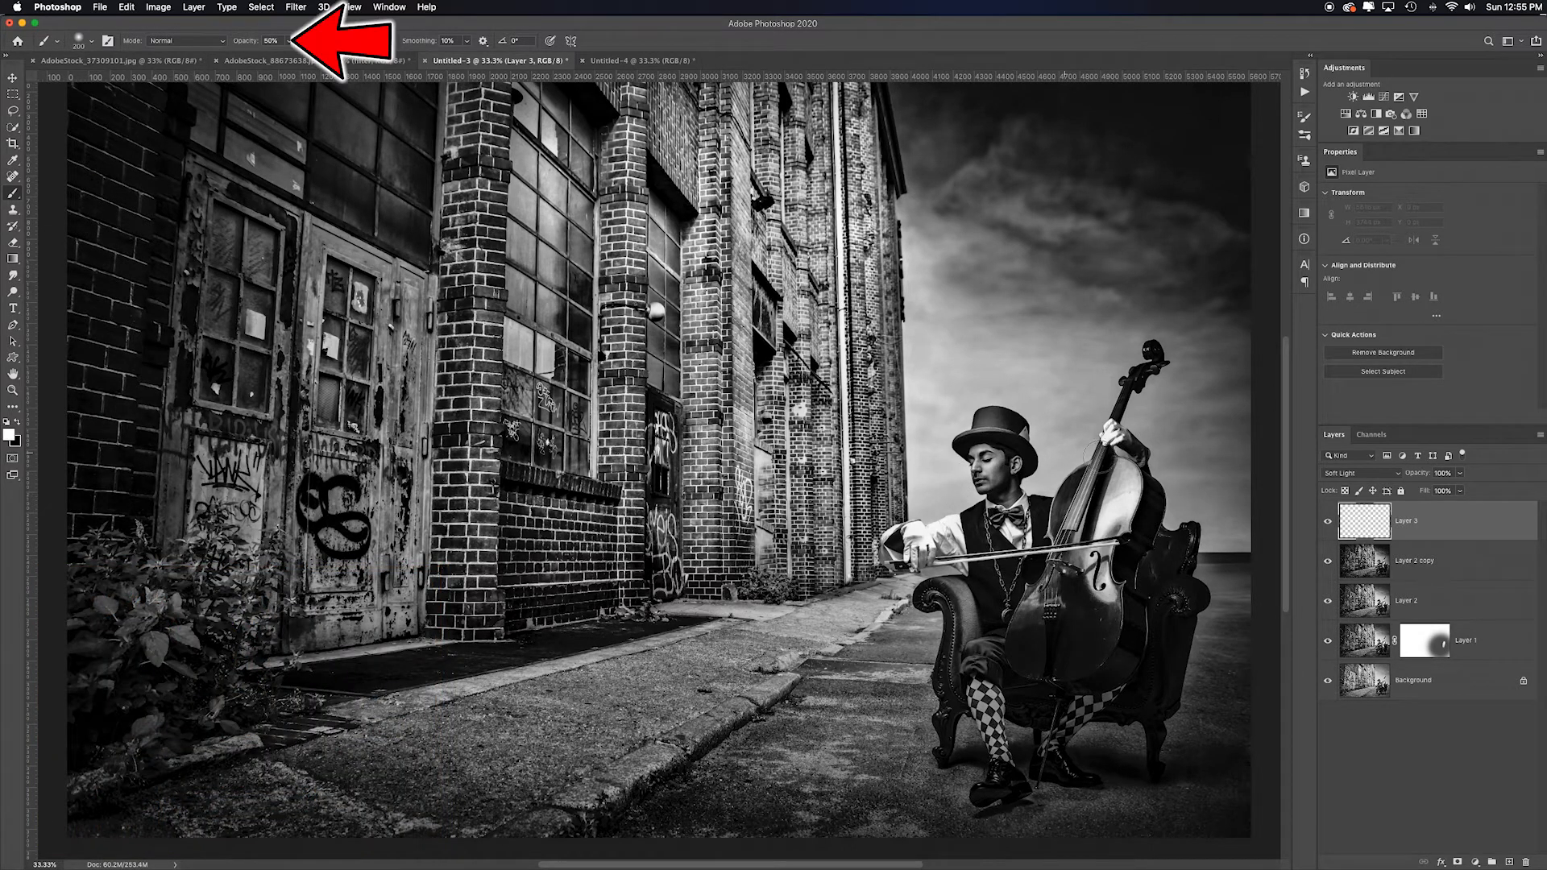
key(bracketright)
key(bracketright)
key(bracketright)
key(bracketright)
key(bracketright)
key(bracketright)
key(bracketright)
key(bracketright)
key(bracketright)
key(bracketright)
key(bracketright)
key(bracketright)
key(bracketright)
key(bracketright)
key(bracketright)
key(bracketright)
key(bracketright)
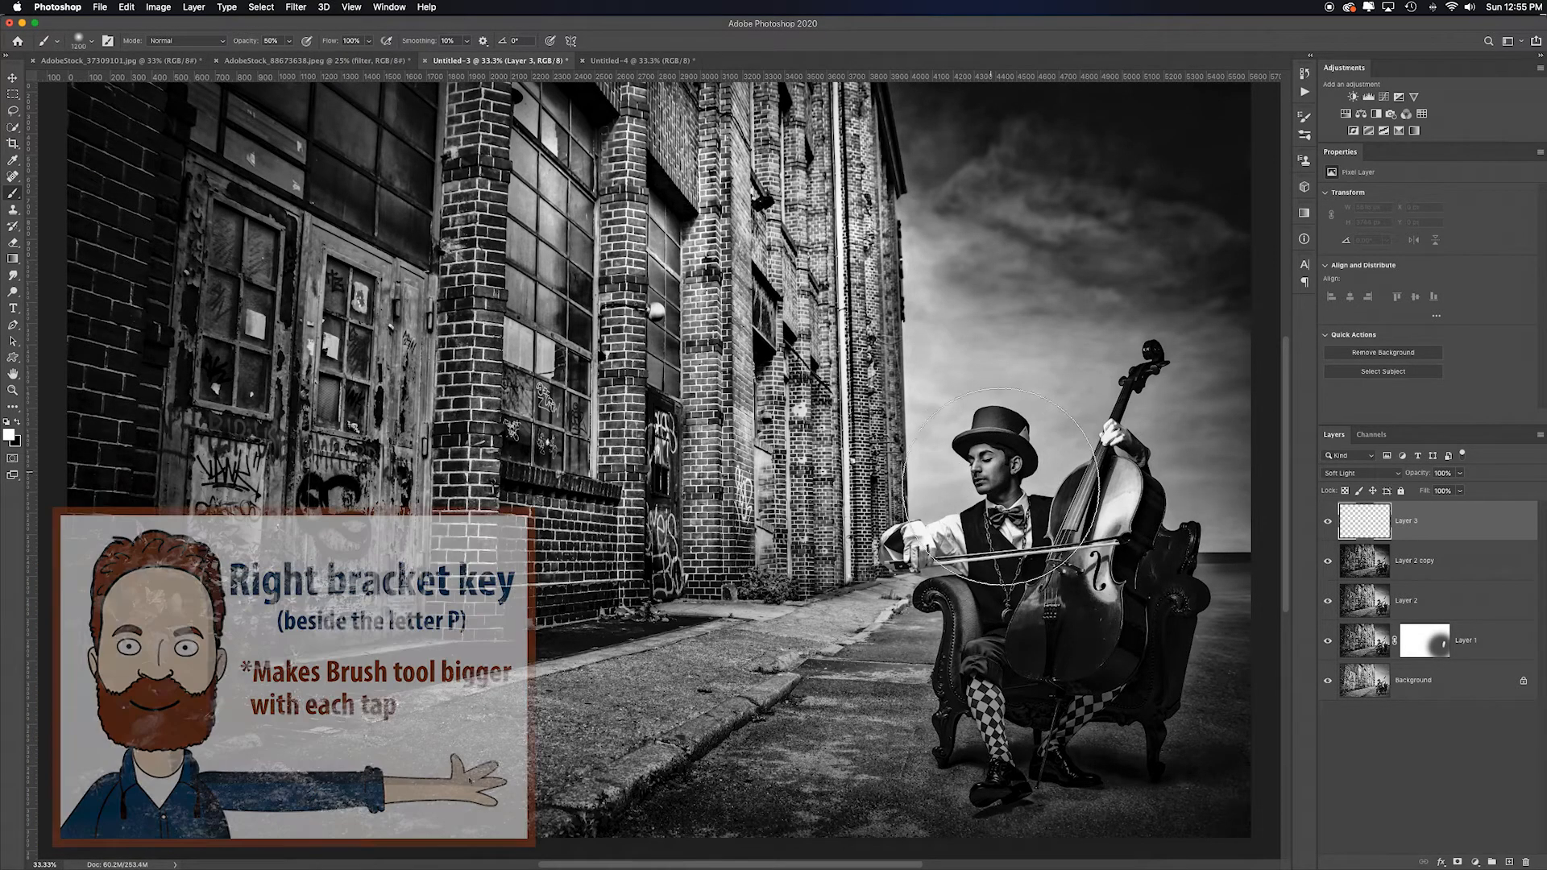
key(bracketright)
key(bracketright)
key(bracketright)
key(bracketright)
key(bracketright)
key(bracketright)
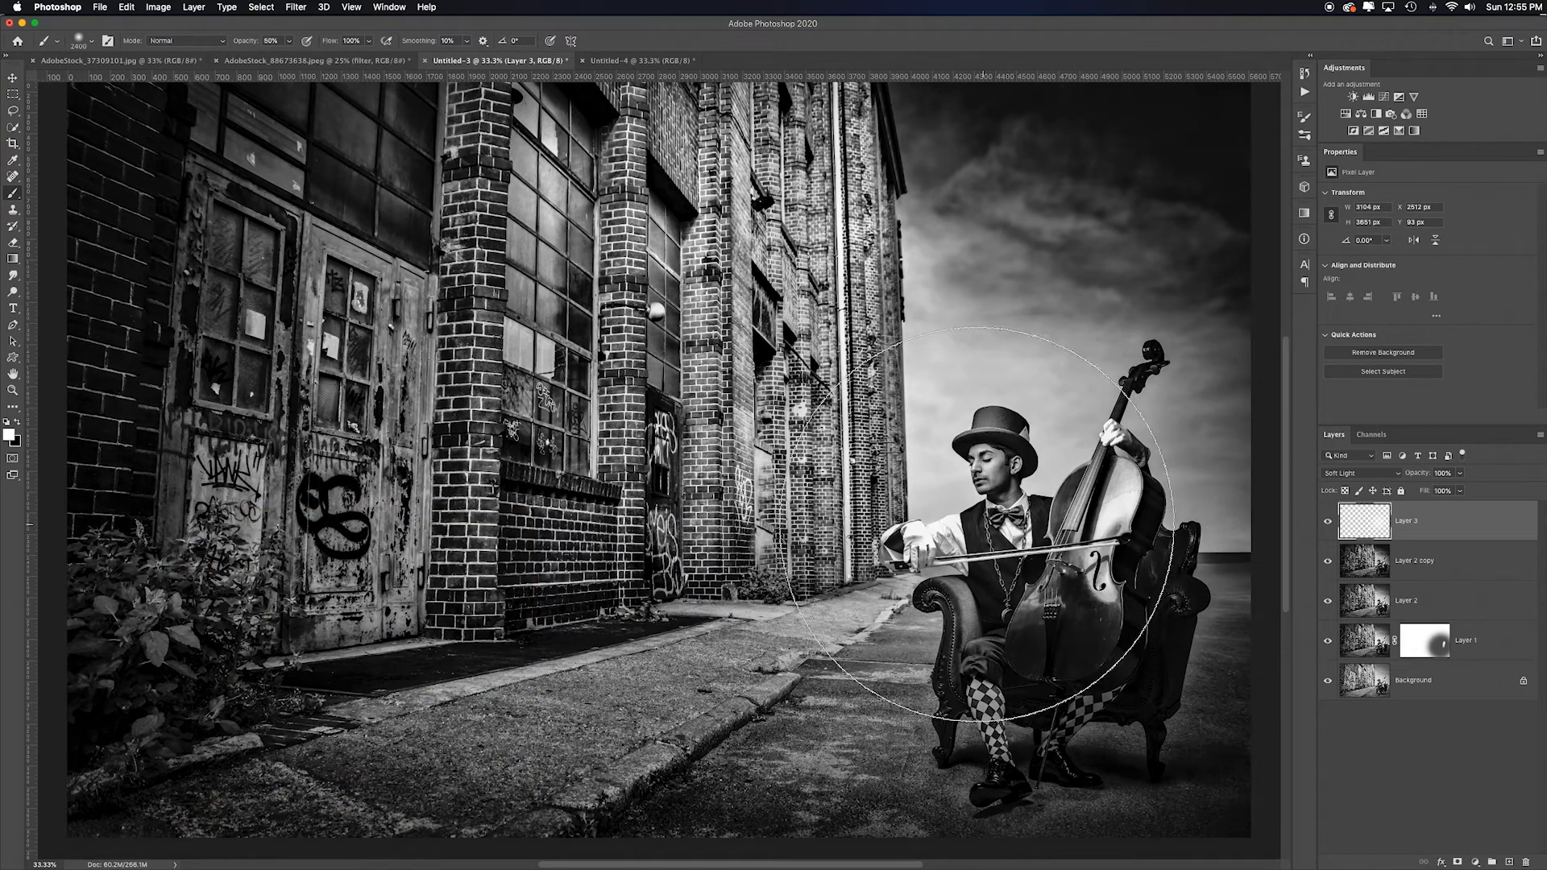
click(984, 527)
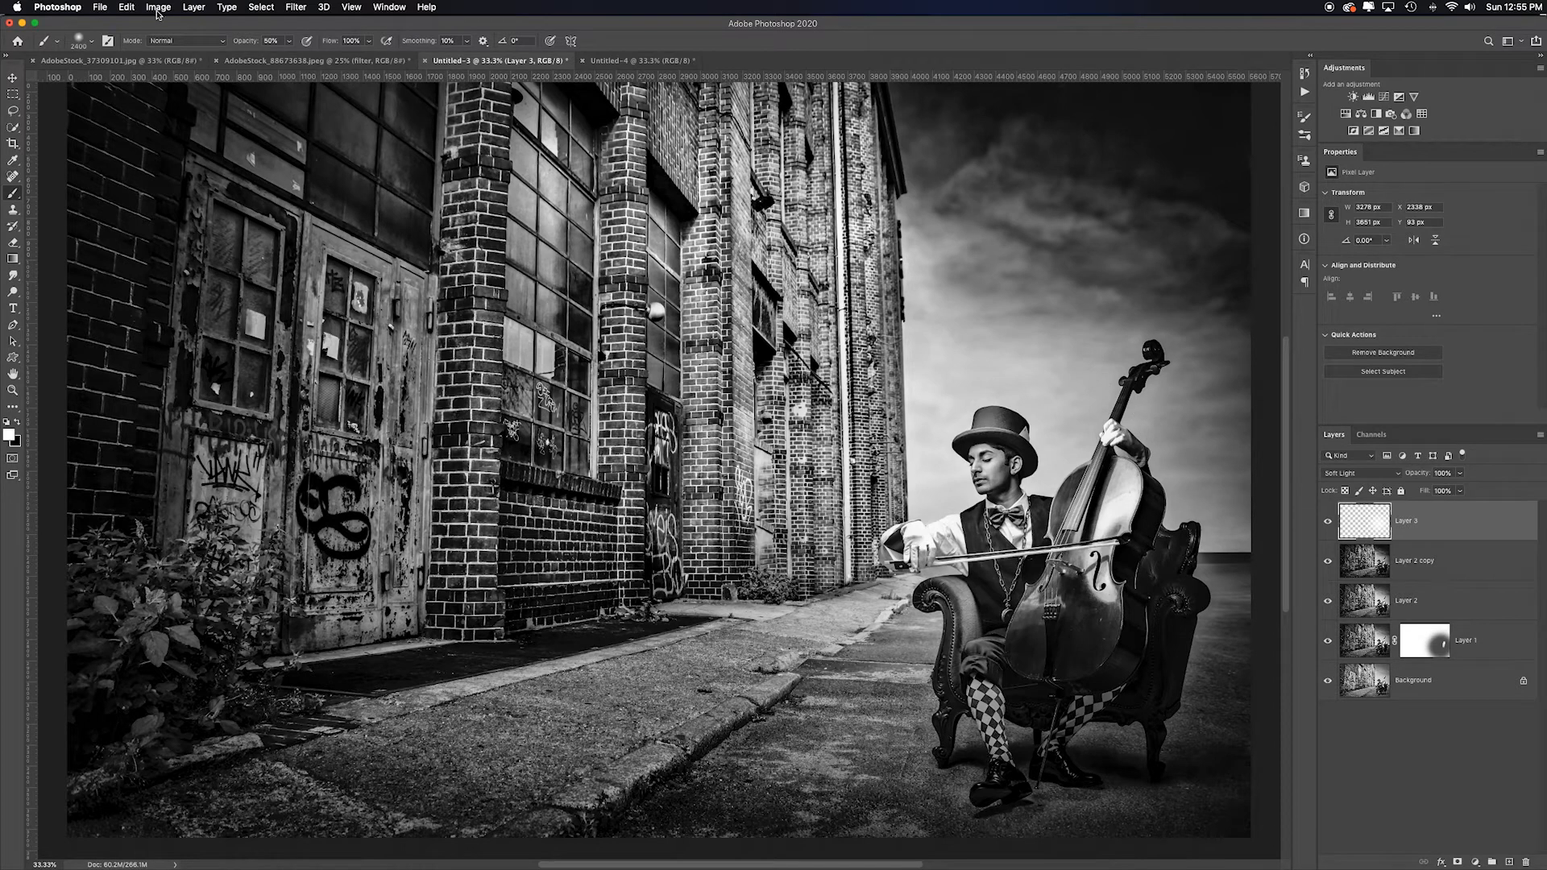
- Fade the last brush stroke to a lower opacity
click(128, 7)
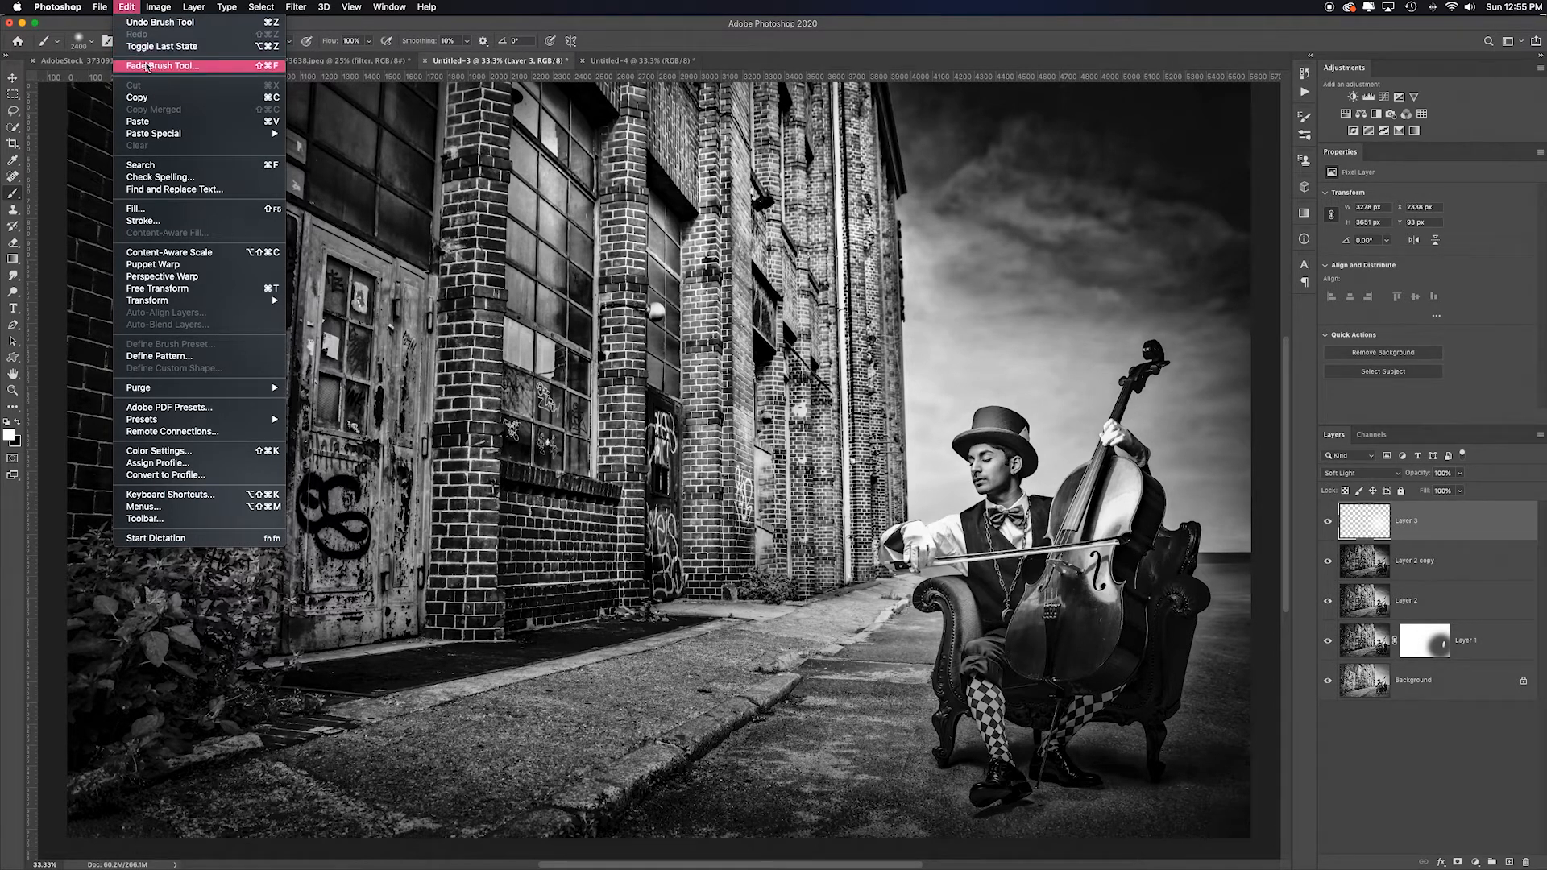
click(194, 67)
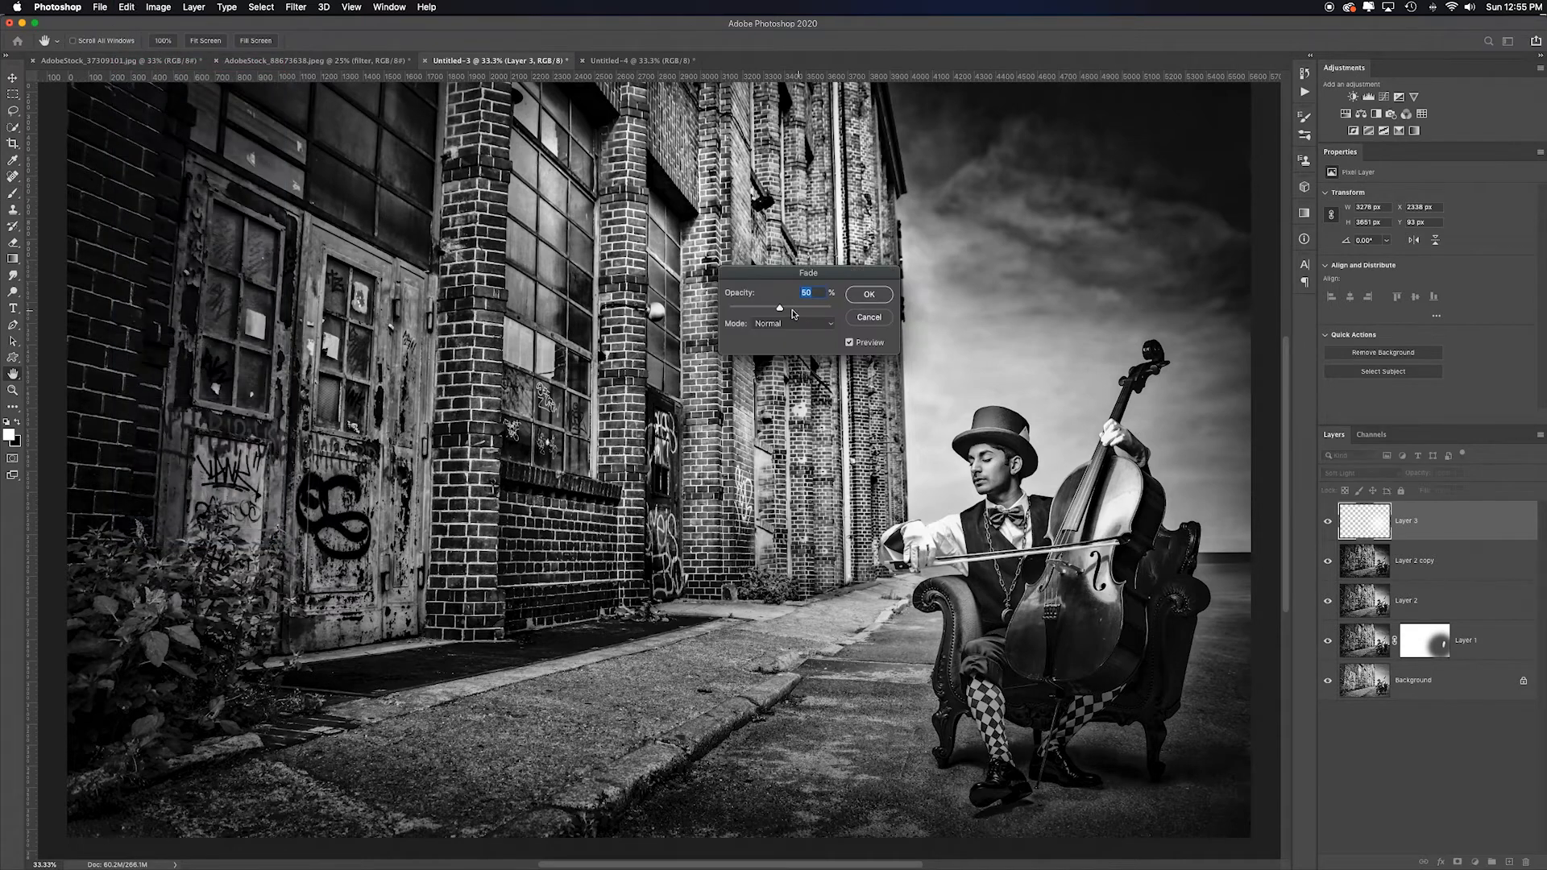
drag(779, 312, 752, 311)
key(Return)
- Reselect the Brush tool and reduce the brush size
key(b)
mouse_move(347, 452)
mouse_down()
mouse_move(330, 503)
mouse_move(347, 435)
mouse_up()
click(360, 309)
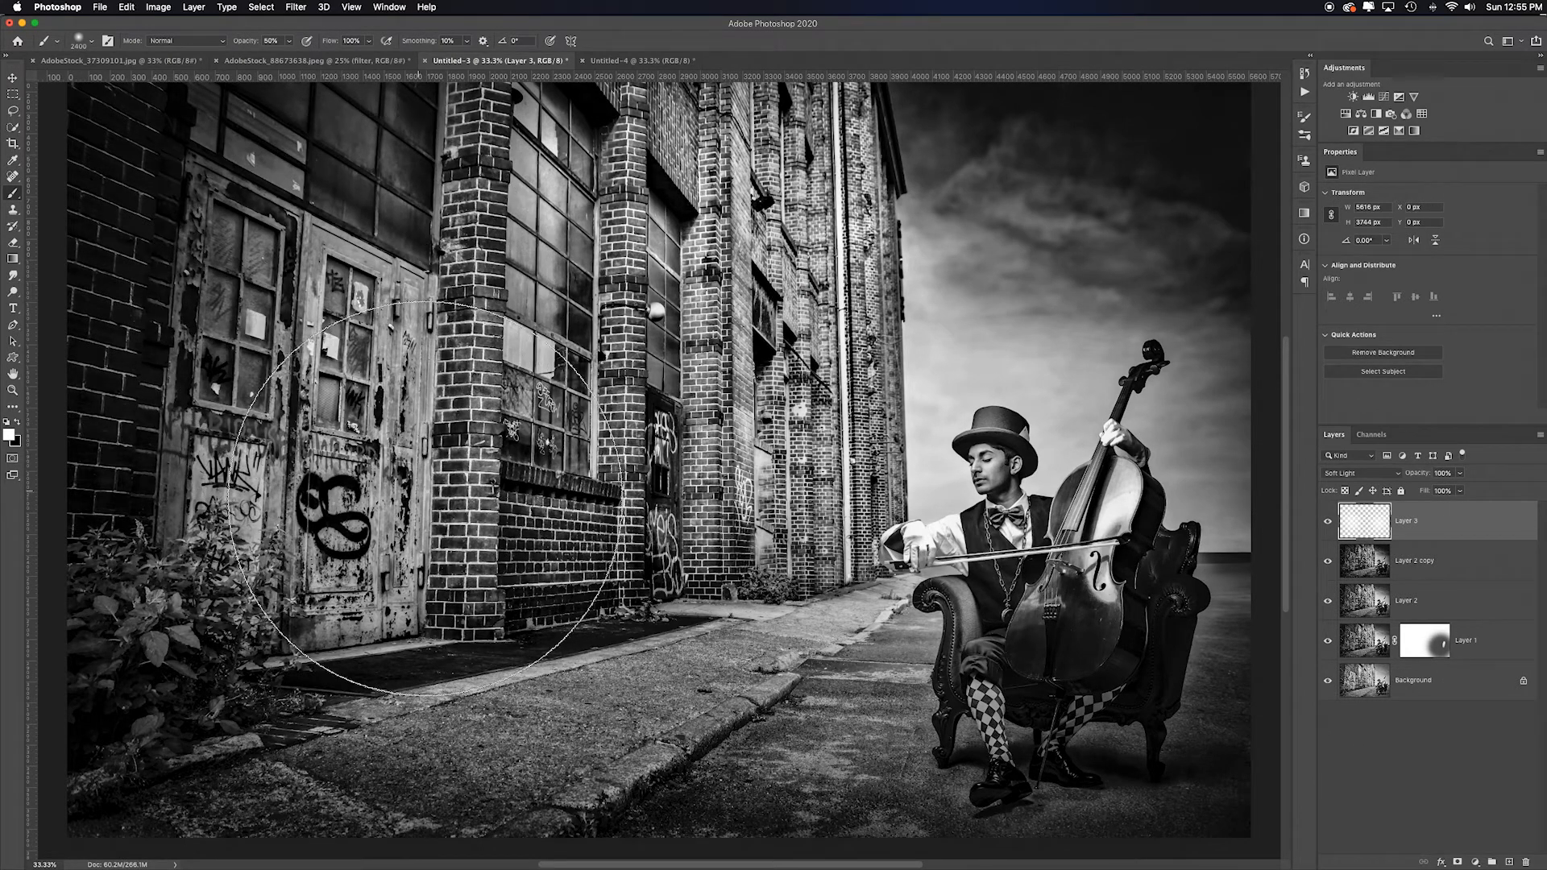
key(bracketleft)
key(bracketleft)
key(bracketleft)
key(bracketleft)
key(bracketleft)
key(bracketleft)
key(bracketleft)
key(bracketleft)
key(bracketleft)
key(bracketleft)
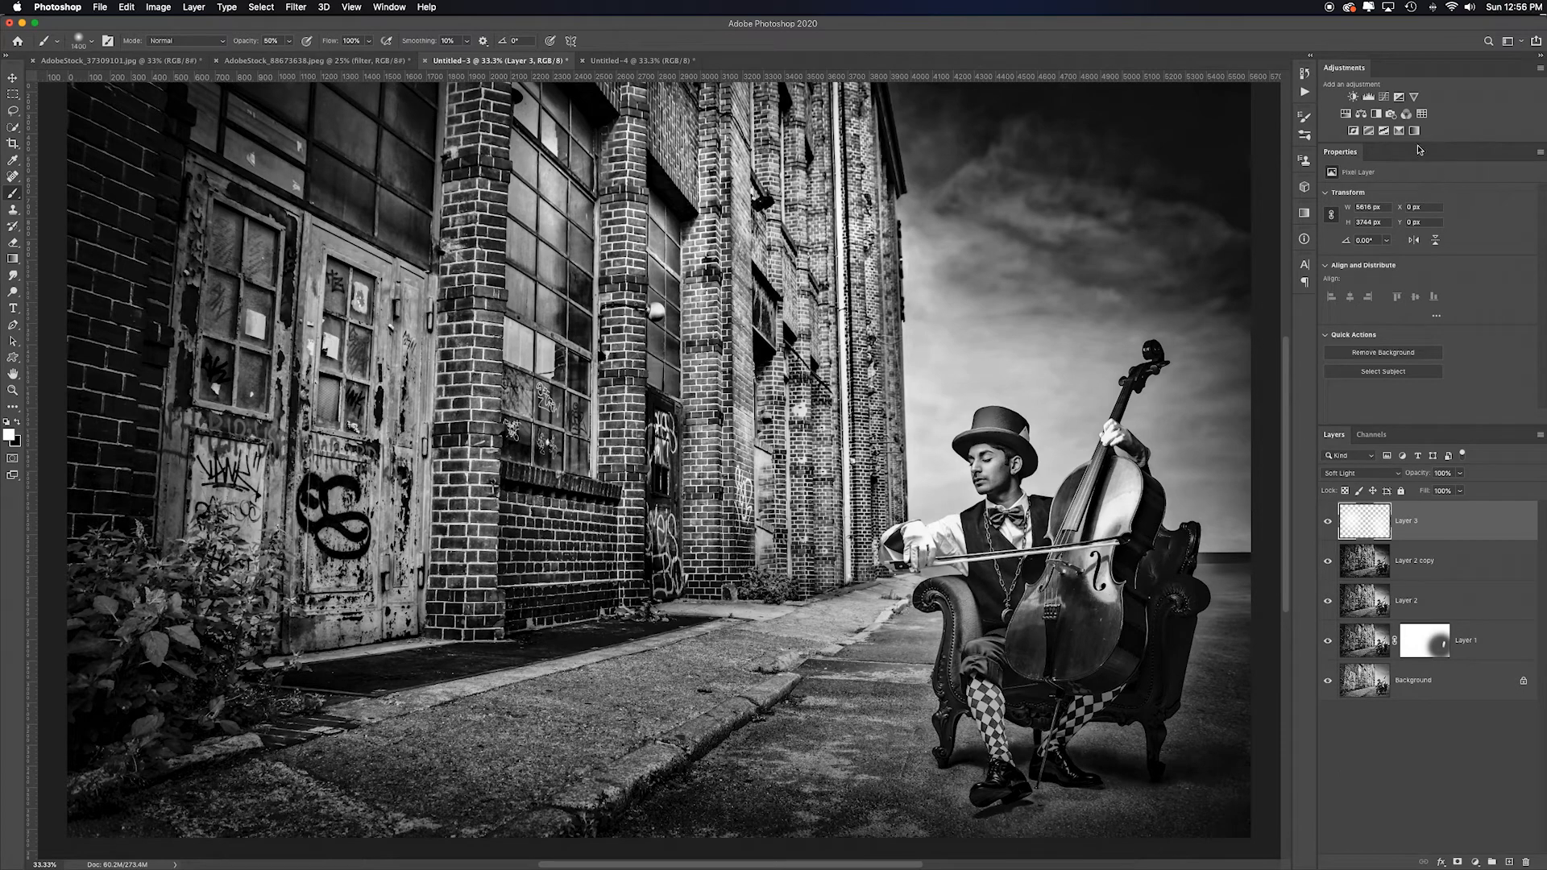
- Add a Hue/Saturation adjustment layer, enable Colorize, and set Hue 17, Saturation 13 and Lightness +8 for a sepia tone
click(1346, 114)
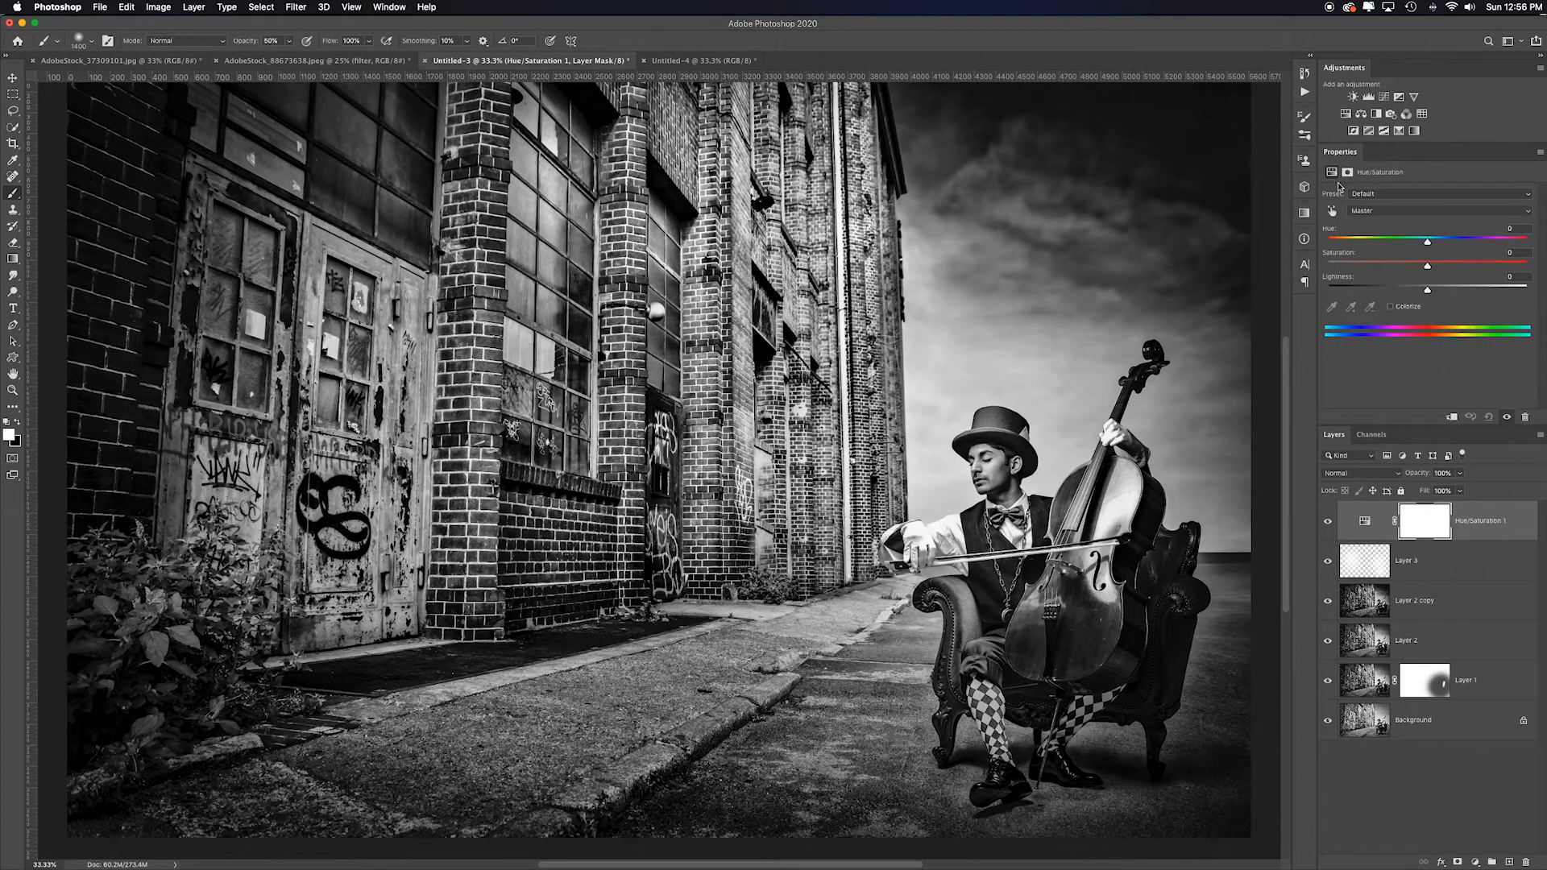
click(1390, 309)
drag(1329, 243, 1434, 292)
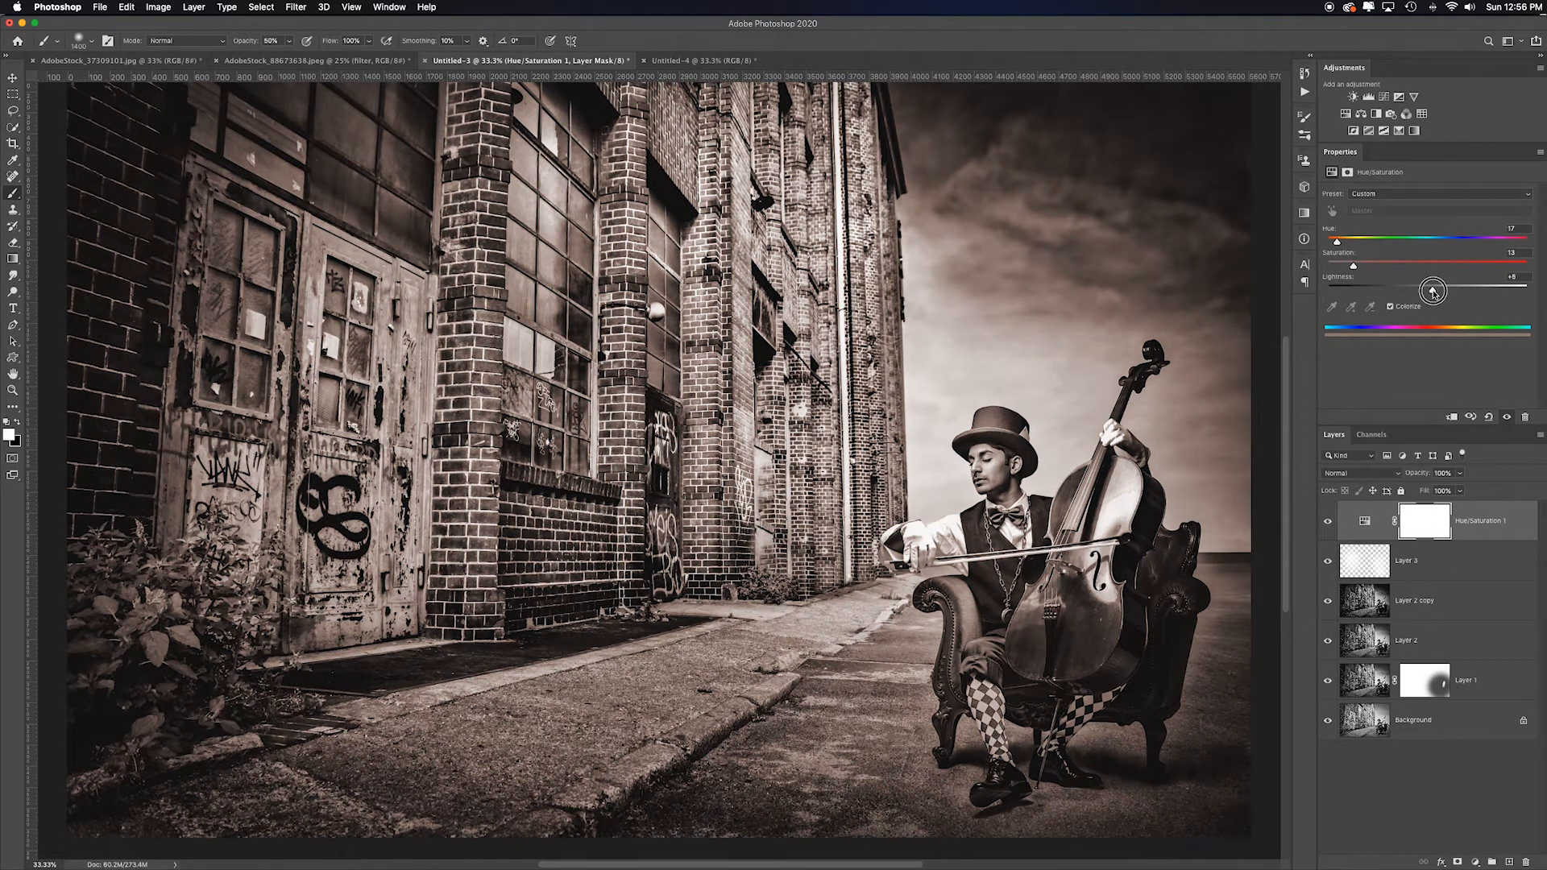